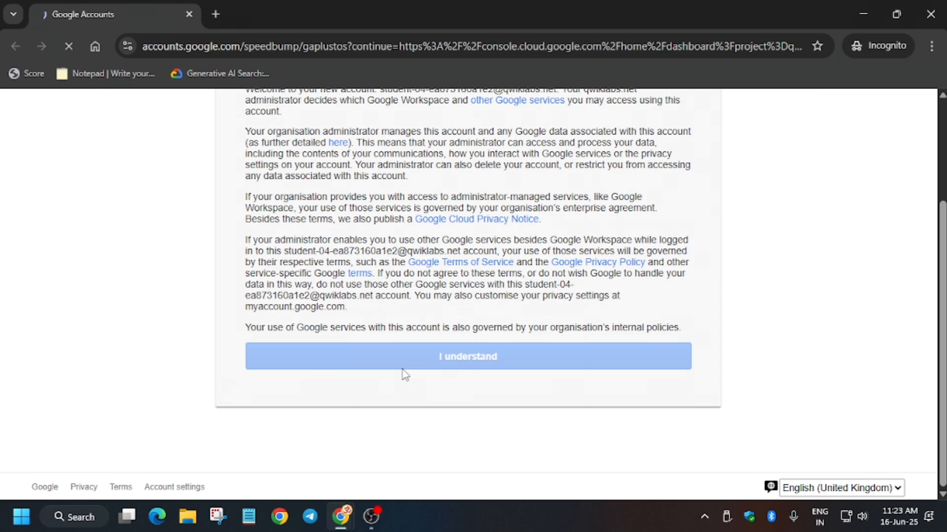
- Accept the new account's terms and agree to the Google Cloud terms of service
scroll(347, 338, down, 2)
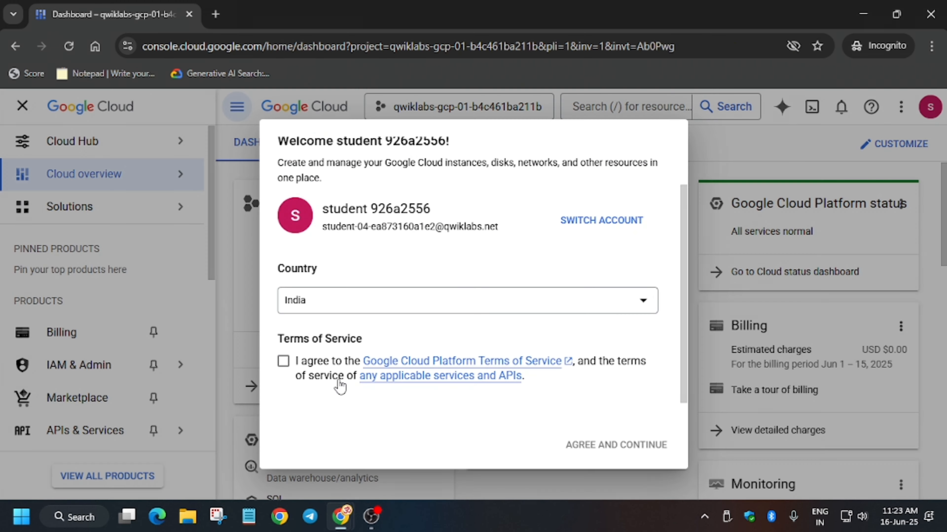
click(338, 381)
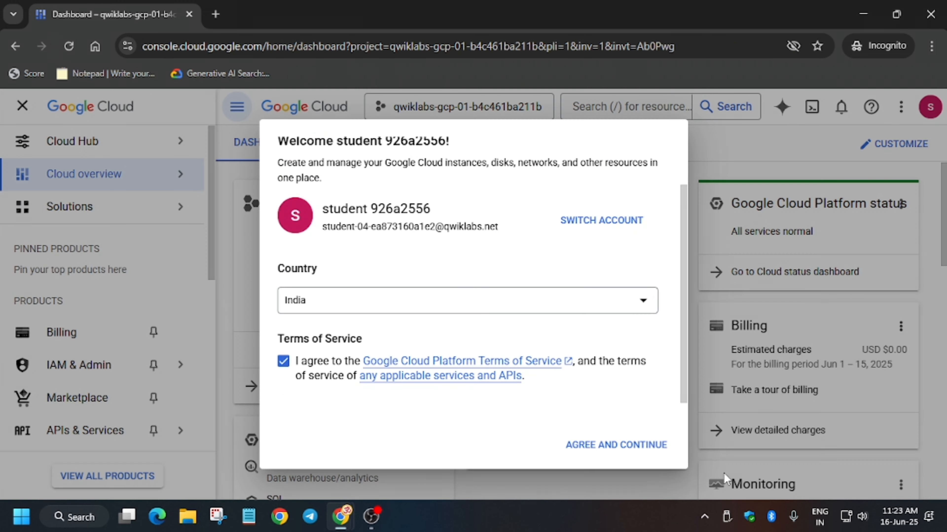
click(659, 446)
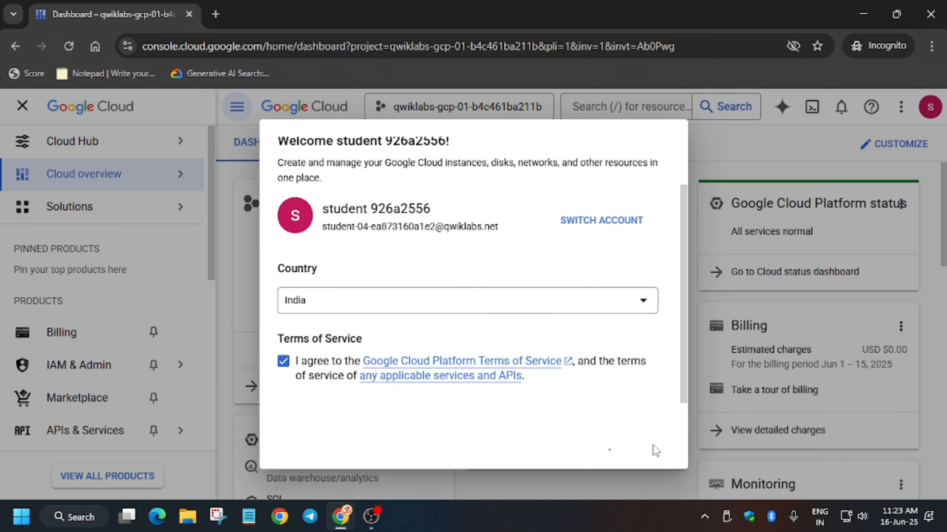
- Open Task 1 in the lab instructions and read the steps for creating the custom network
key(alt+Tab)
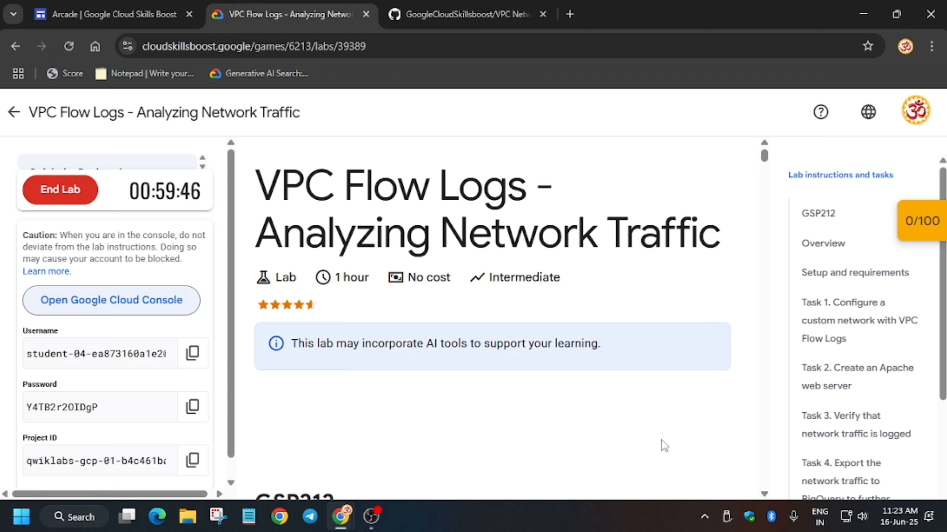
click(840, 343)
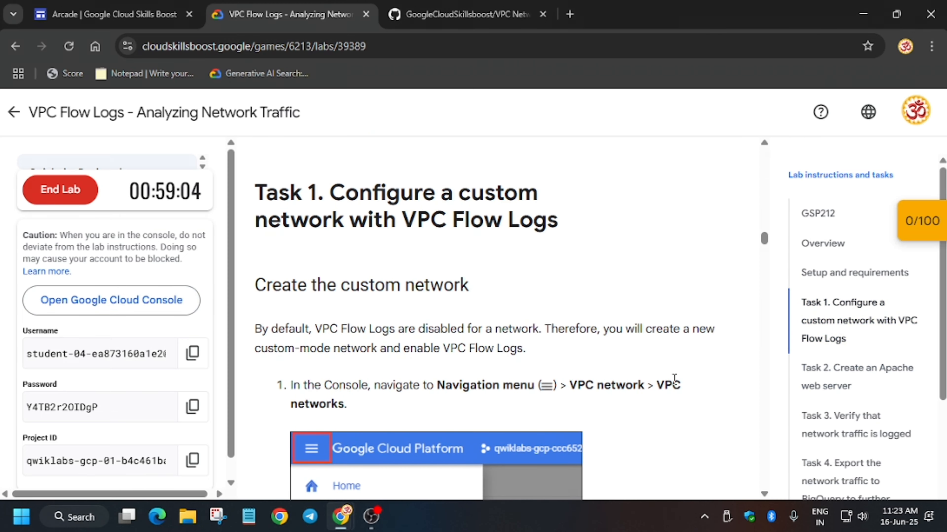
scroll(674, 379, down, 10)
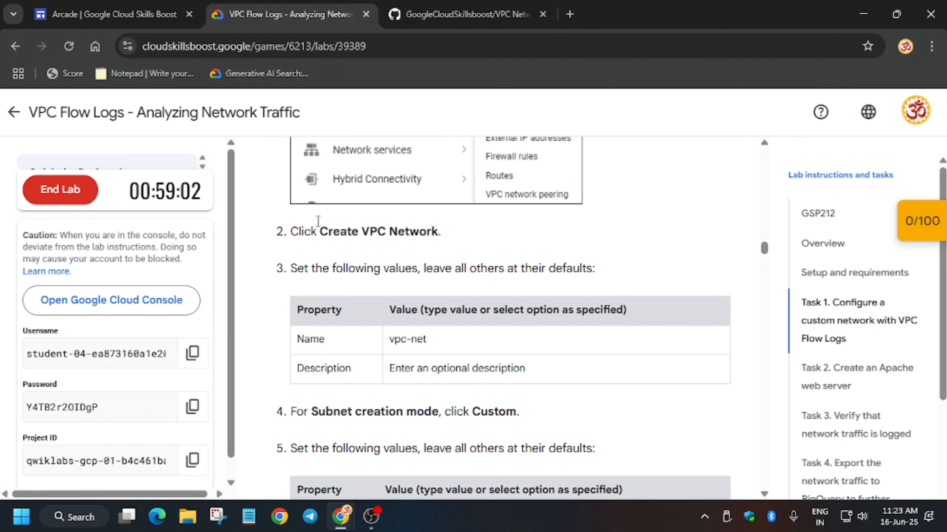
- Search the console for vpc, open VPC networks and start creating a new VPC network
key(alt+Tab)
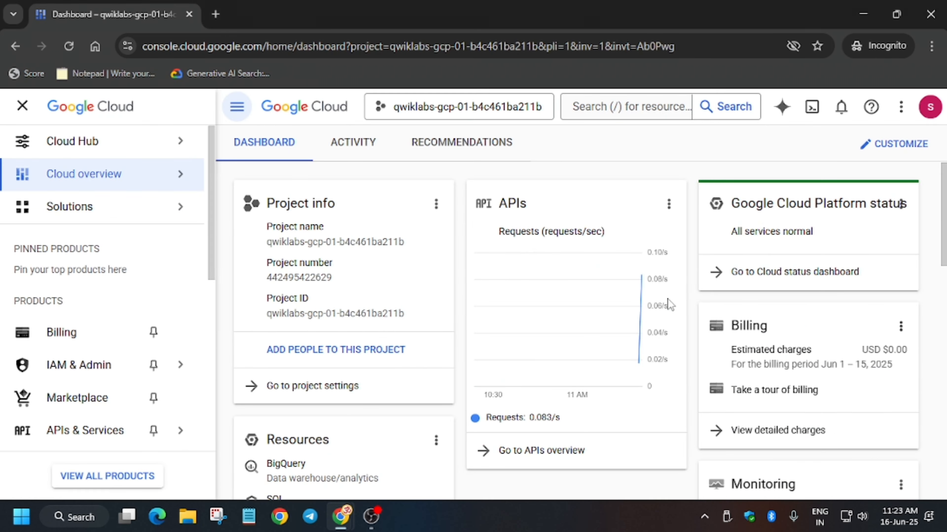
click(620, 109)
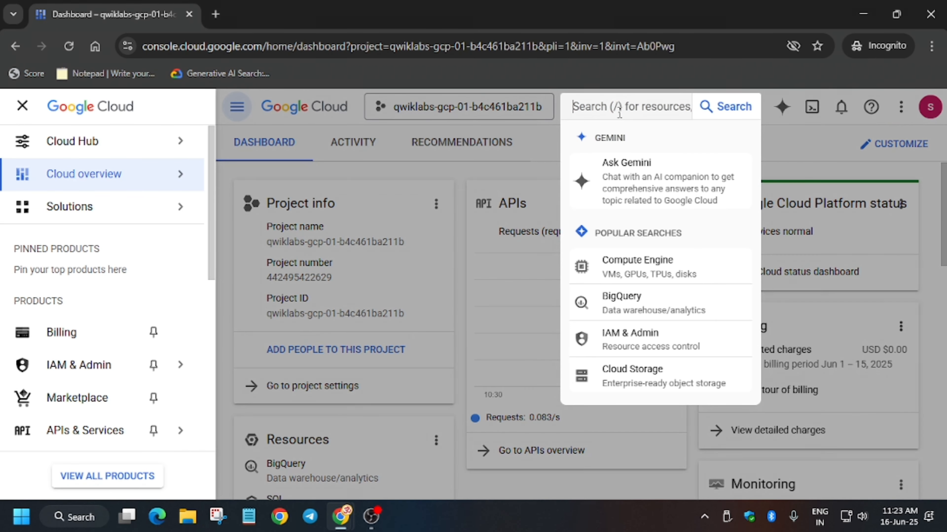
text(vpc)
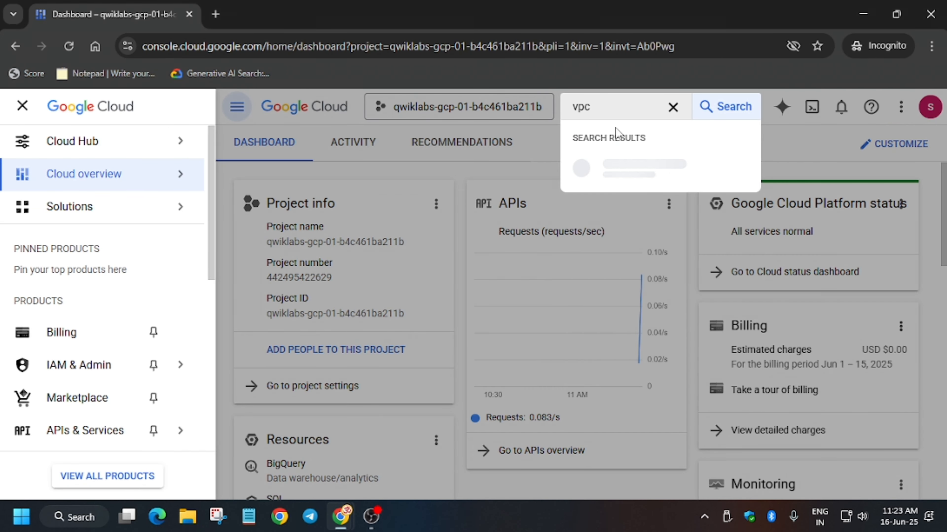
click(648, 234)
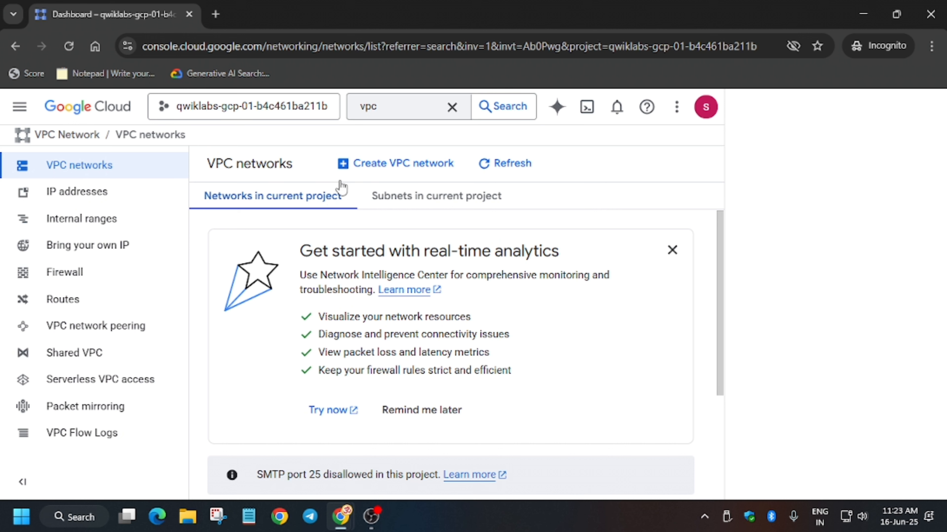
click(401, 161)
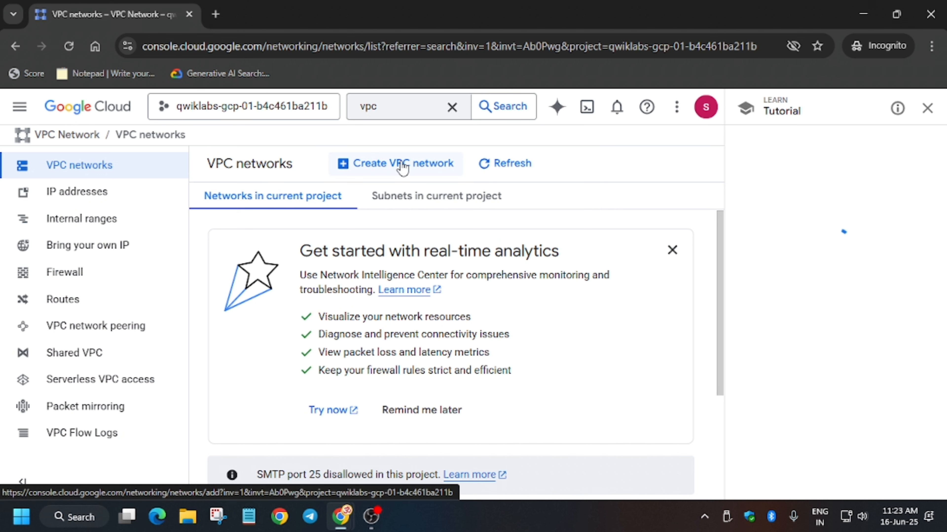
- Copy the network name vpc-net from the lab instructions and paste it as the new network's name
key(alt+Tab)
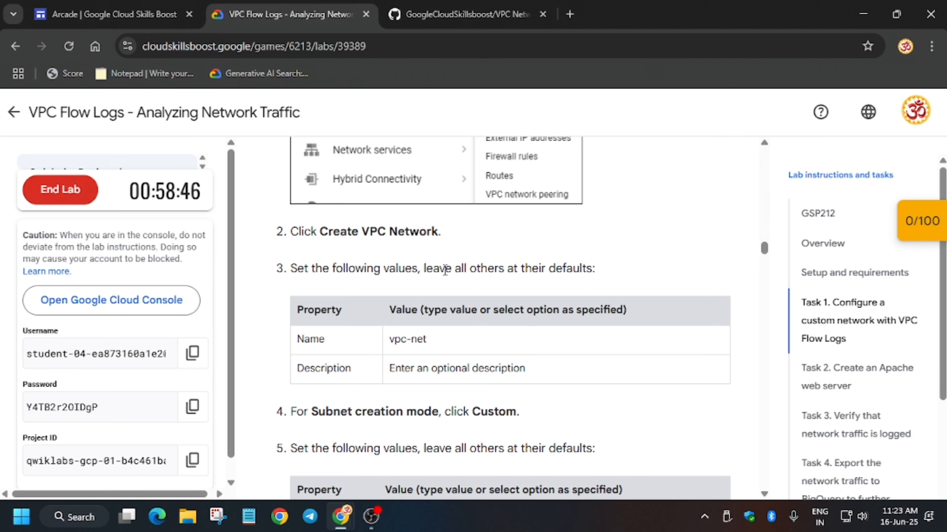
scroll(445, 271, down, 2)
drag(388, 265, 469, 267)
key(ctrl+c)
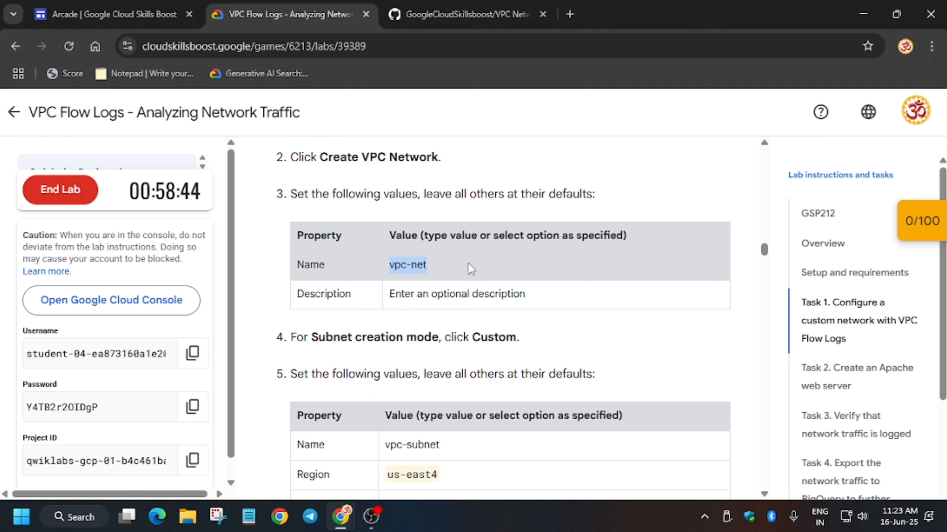
key(alt+Tab)
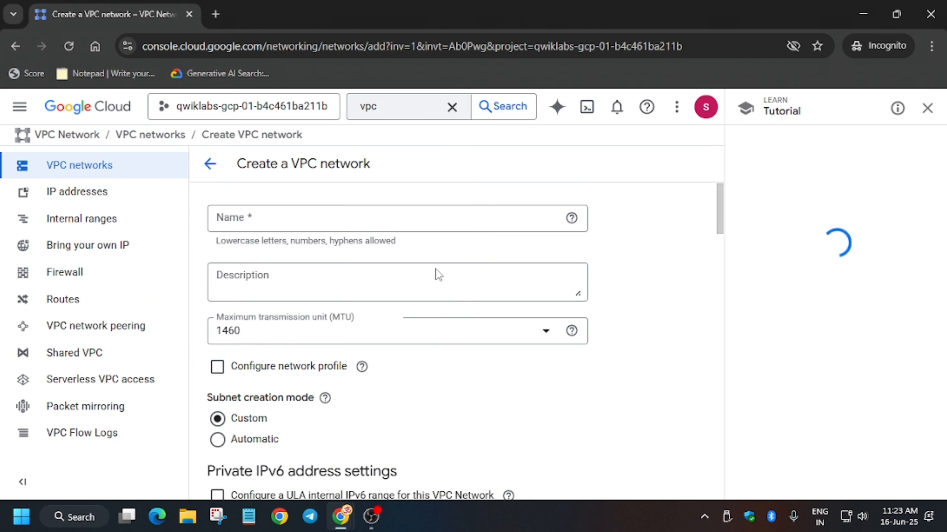
click(361, 224)
key(ctrl+v)
- Copy the subnet name vpc-subnet from the lab instructions and paste it as the new subnet's name
scroll(352, 261, down, 3)
scroll(349, 266, down, 10)
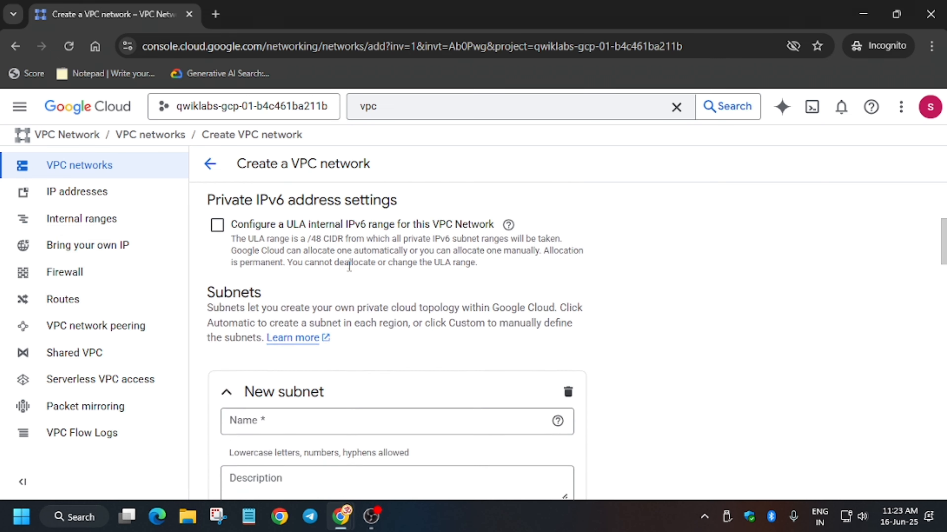
key(alt+Tab)
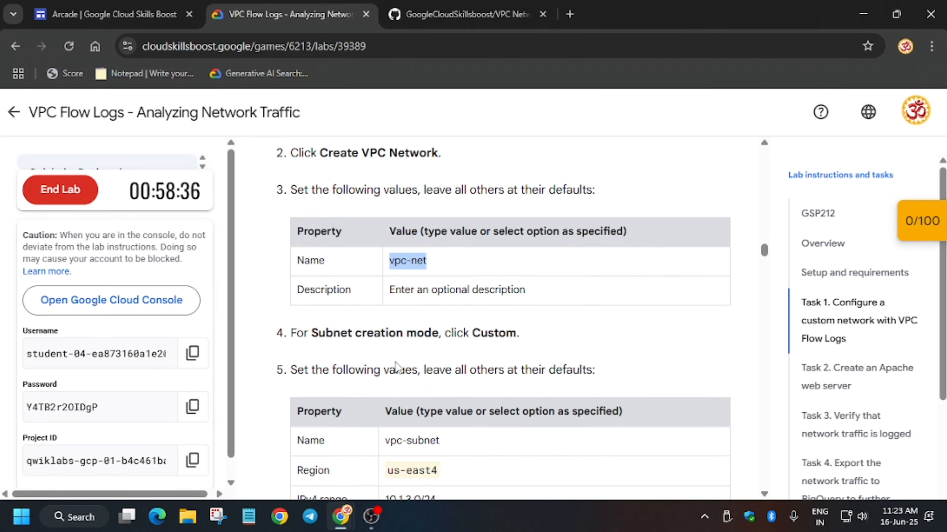
scroll(392, 299, down, 4)
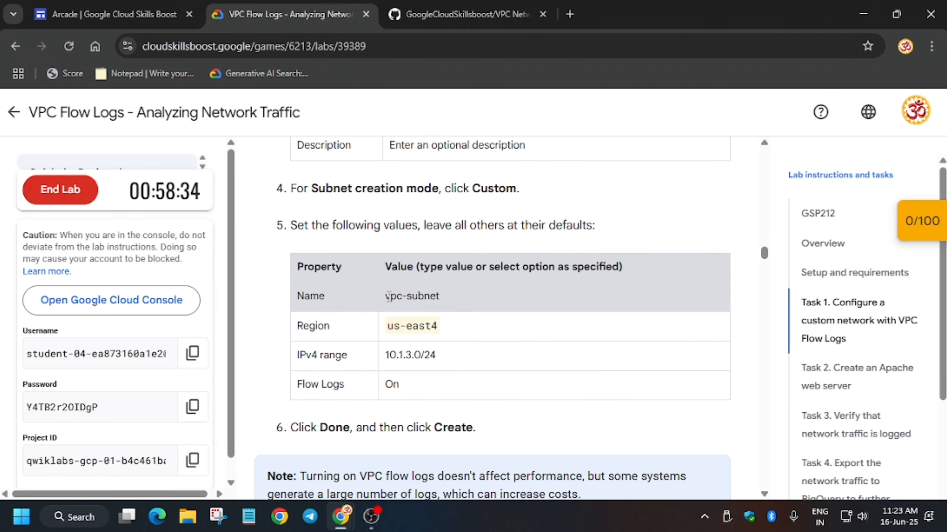
drag(387, 297, 449, 300)
key(ctrl+c)
key(alt+Tab)
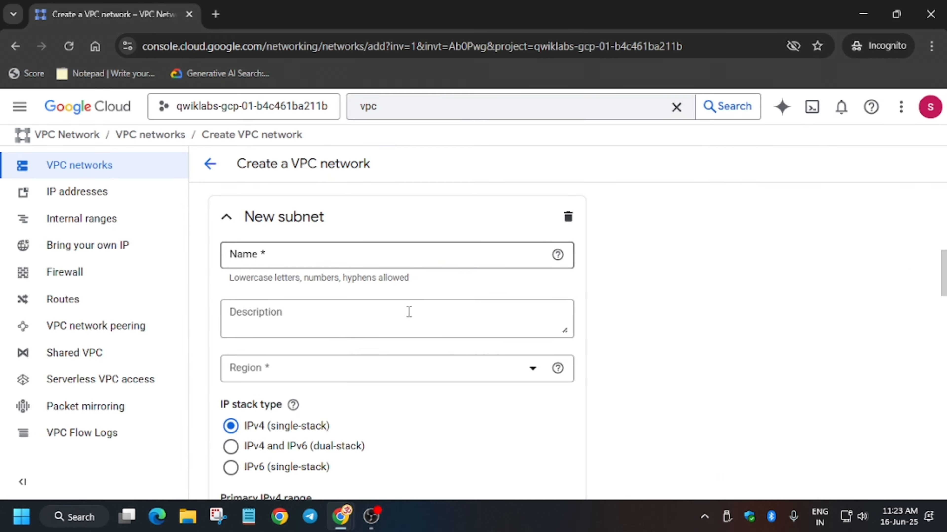
click(317, 252)
key(ctrl+v)
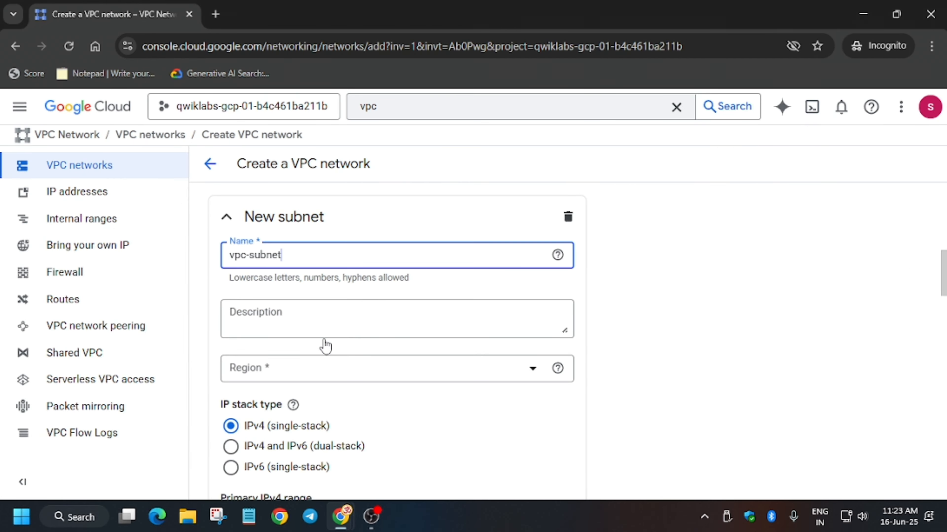
- Set the subnet region to us-east4 (Northern Virginia) and paste 10.1.3.0/24 as its IPv4 range
click(326, 374)
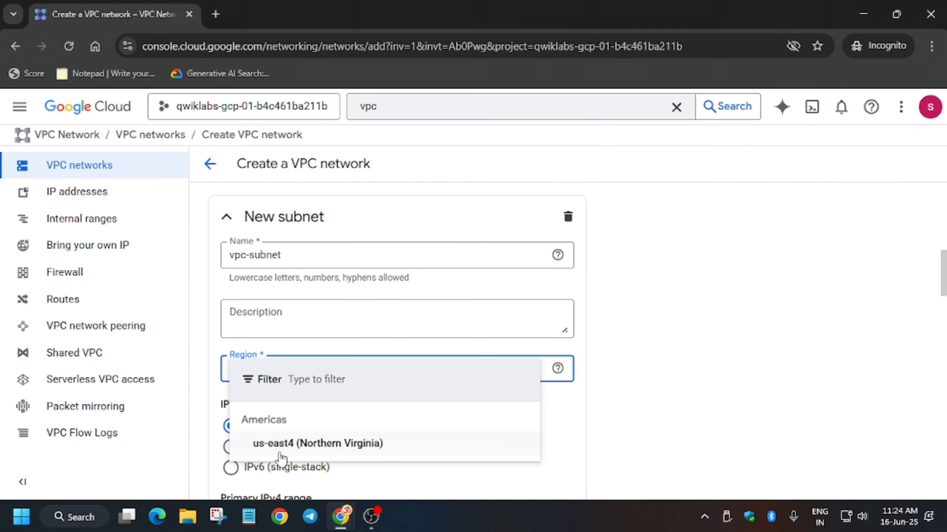
click(279, 446)
key(alt+Tab)
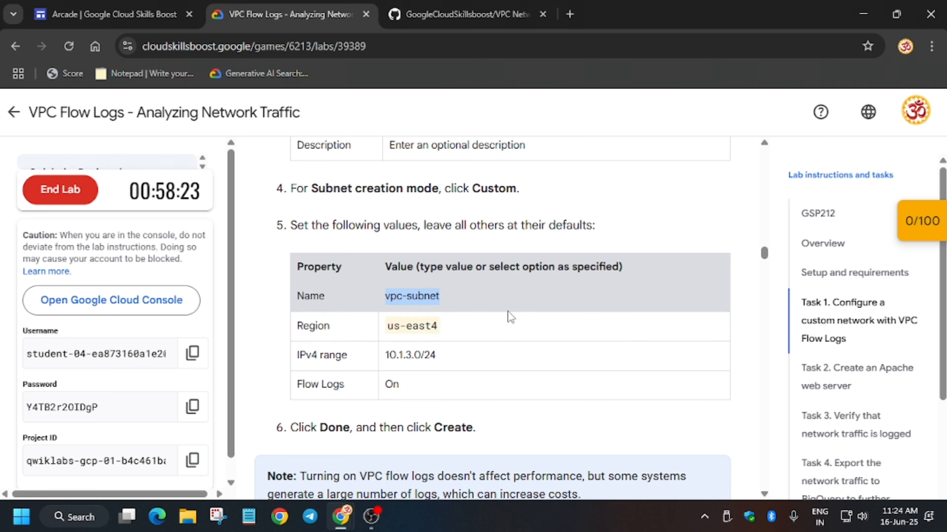
scroll(507, 318, down, 4)
drag(385, 206, 429, 203)
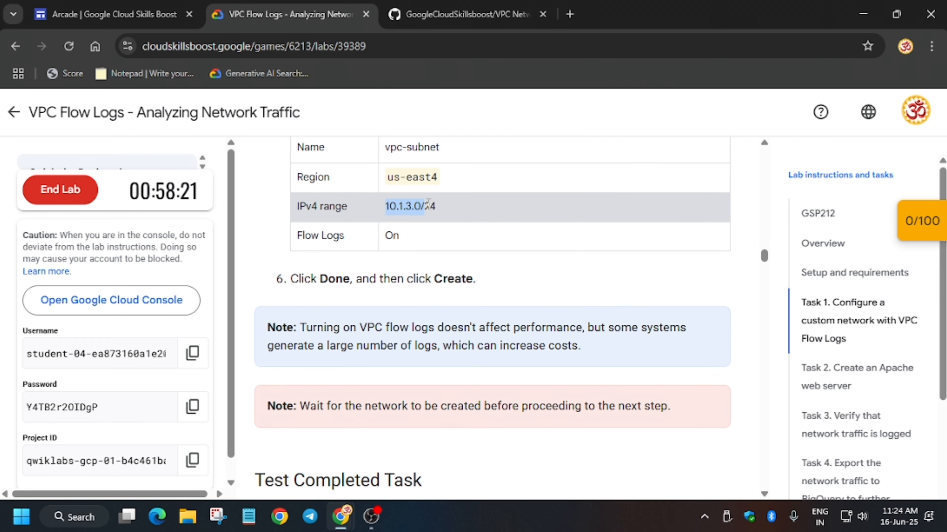
key(alt+Tab)
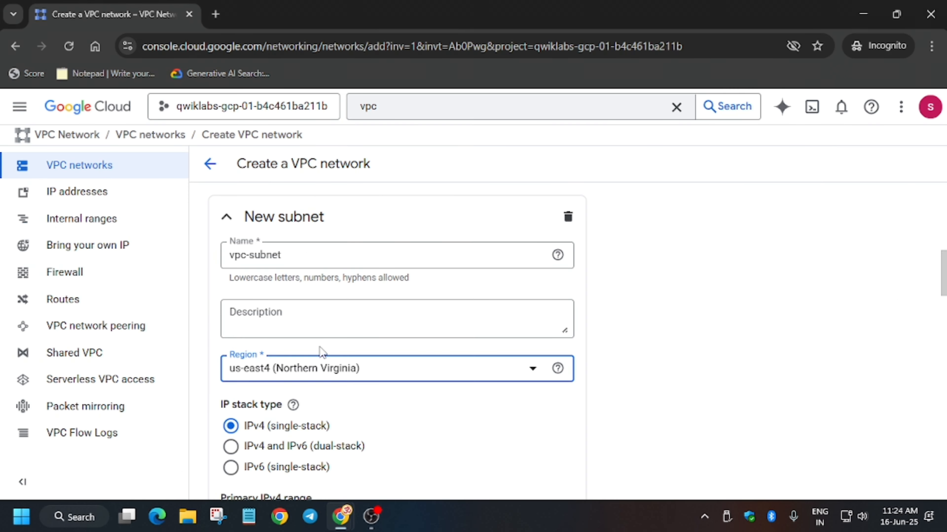
scroll(322, 353, down, 8)
click(319, 291)
text(10.1.3.0/24)
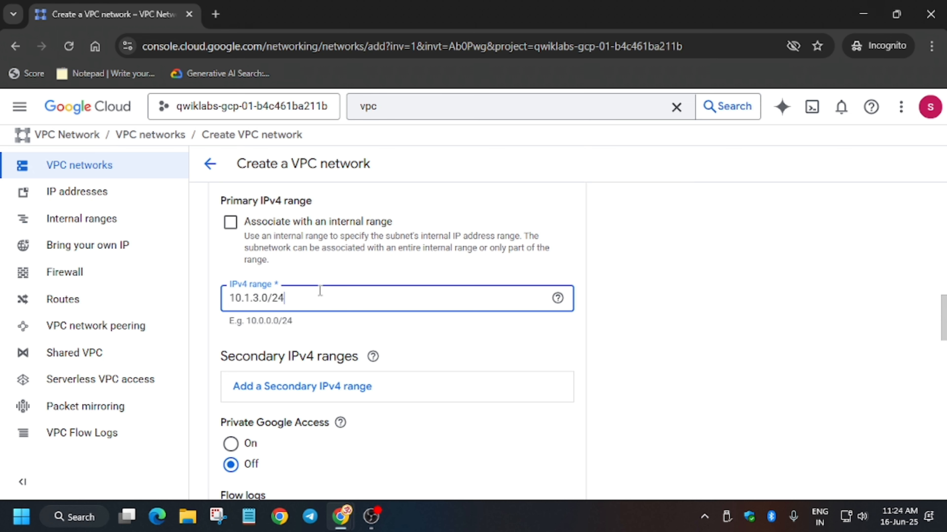
- Turn flow logs on for the subnet and finish editing the subnet
scroll(320, 292, down, 4)
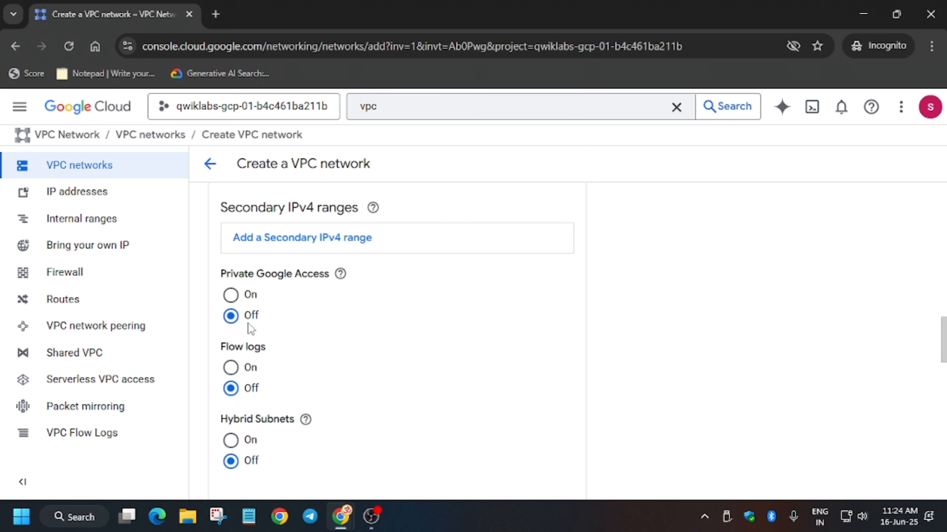
click(231, 368)
scroll(405, 336, down, 8)
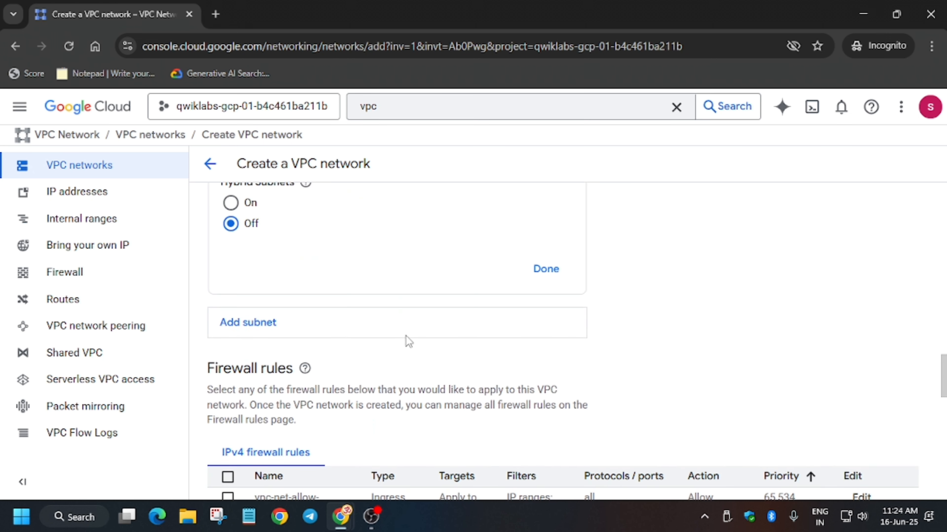
click(559, 269)
- Create the vpc-net network with its custom subnet
scroll(560, 272, up, 10)
key(alt+Tab)
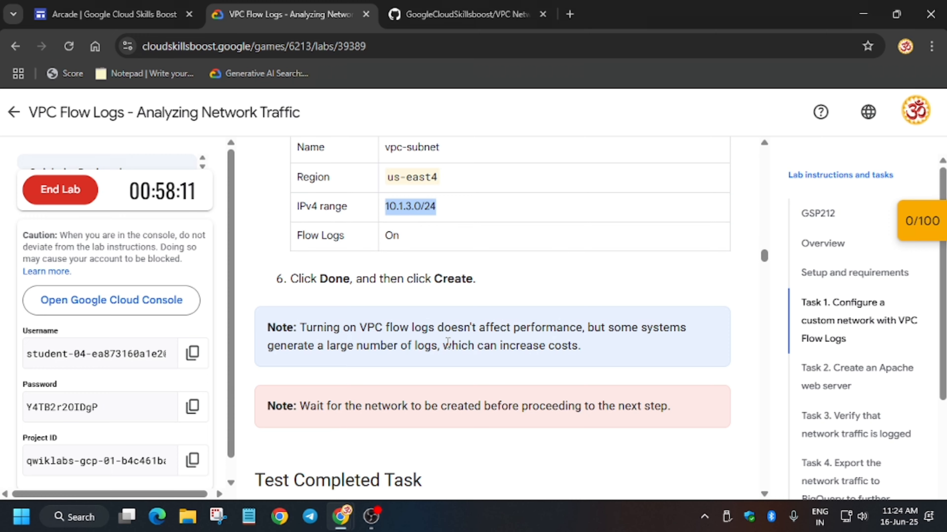
key(alt+Tab)
scroll(249, 450, down, 10)
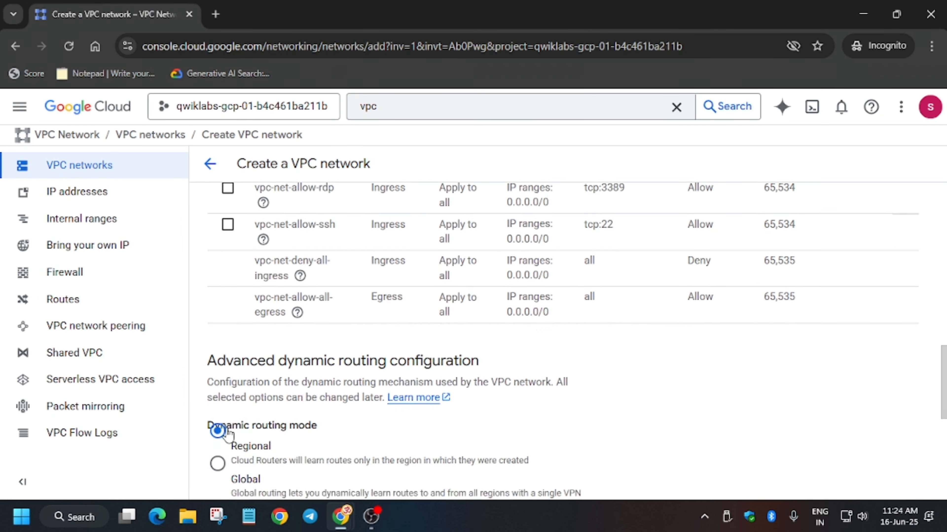
scroll(228, 435, down, 5)
click(230, 440)
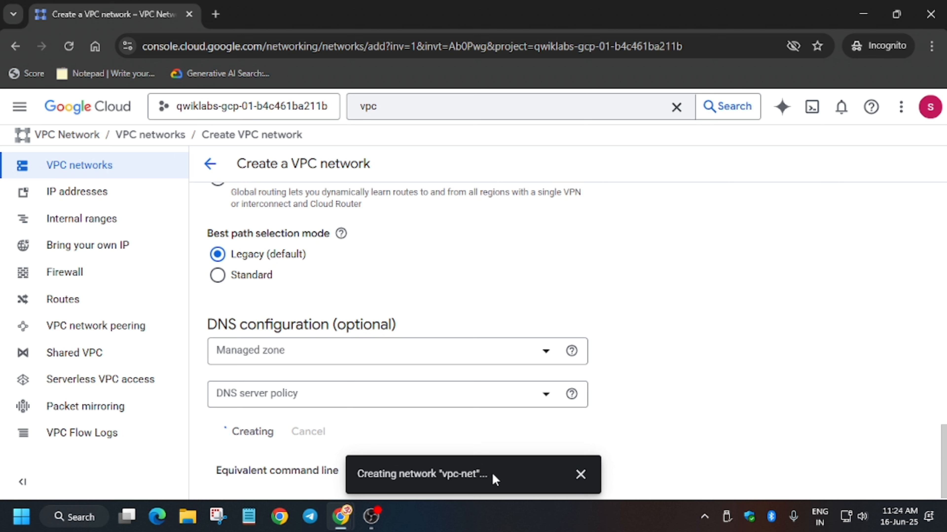
- Dismiss the creation notification, the analytics promotion and the tutorial panel
click(580, 474)
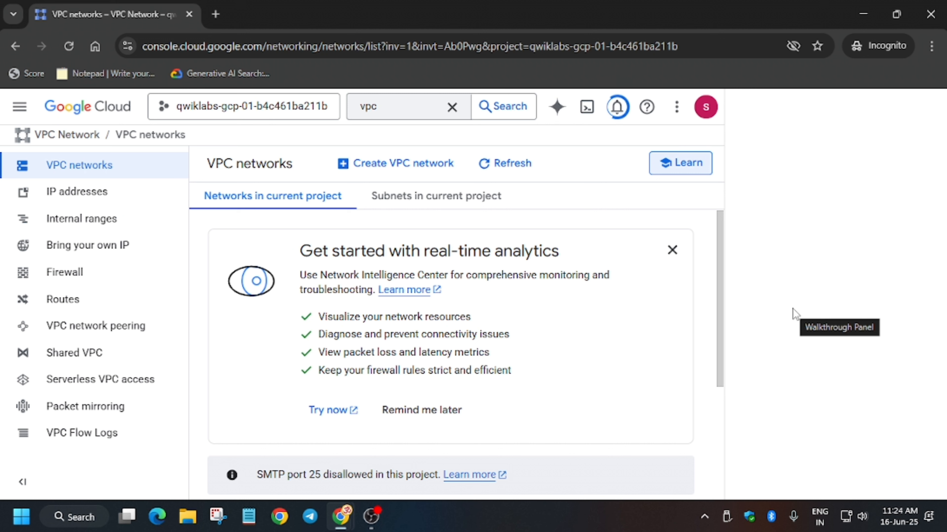
click(672, 249)
click(927, 109)
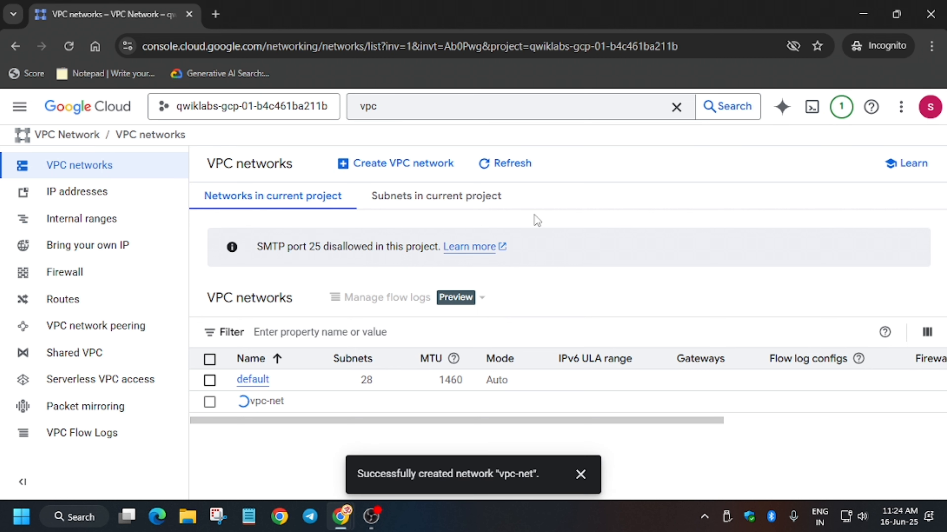
- Check lab progress for the custom network and the us-east4 subnet tasks
key(alt+Tab)
scroll(359, 336, down, 5)
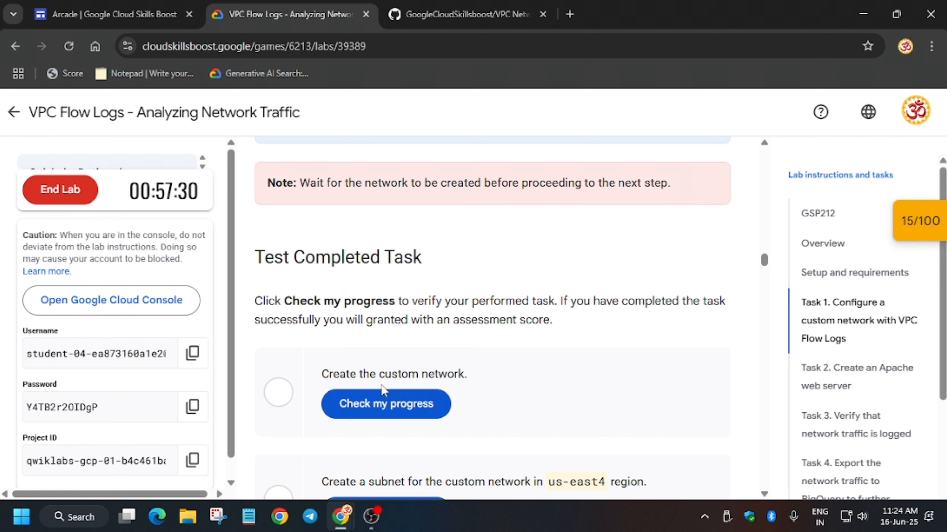
click(377, 414)
scroll(380, 409, down, 4)
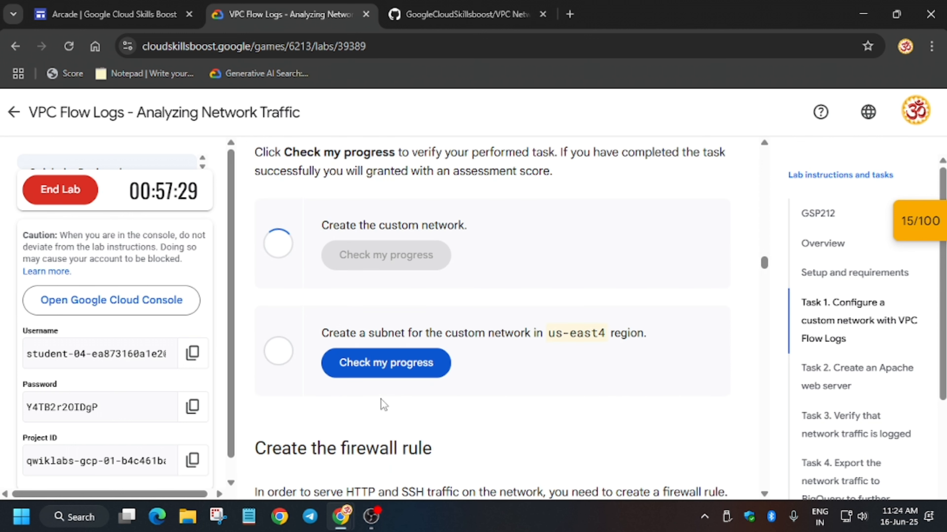
click(398, 373)
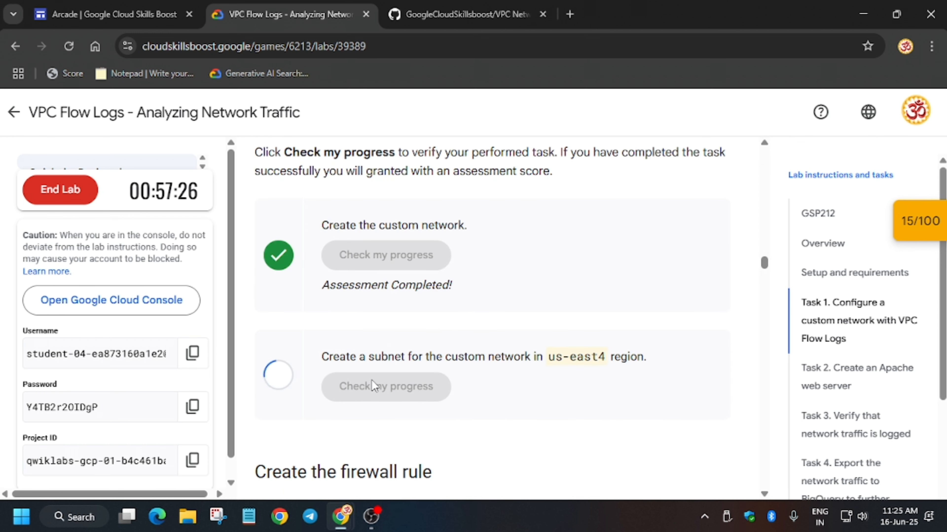
scroll(597, 321, down, 4)
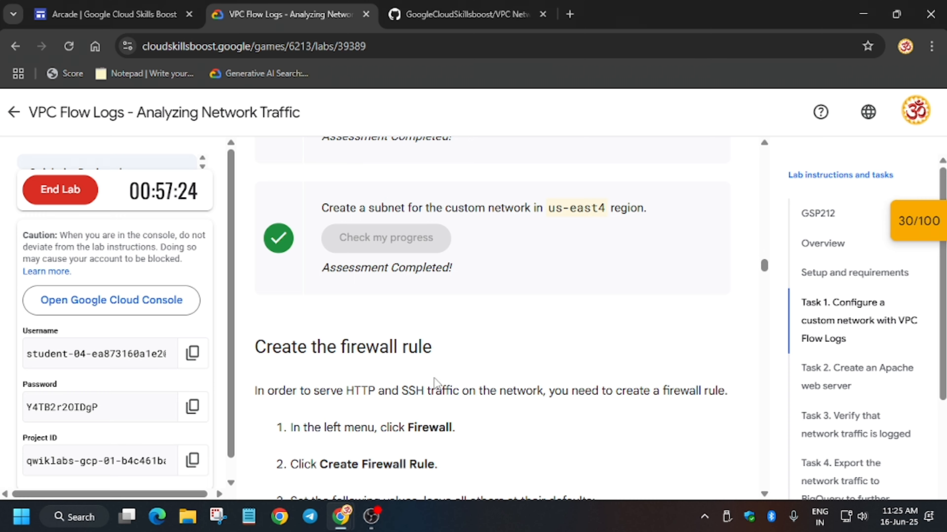
scroll(436, 382, down, 5)
key(alt+Tab)
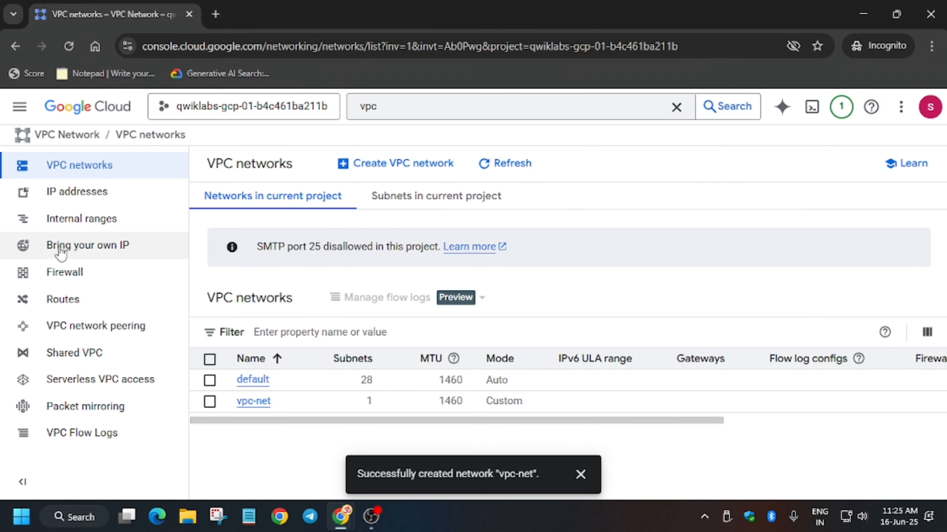
- Start a new VPC firewall rule and name it allow-http-ssh
click(61, 275)
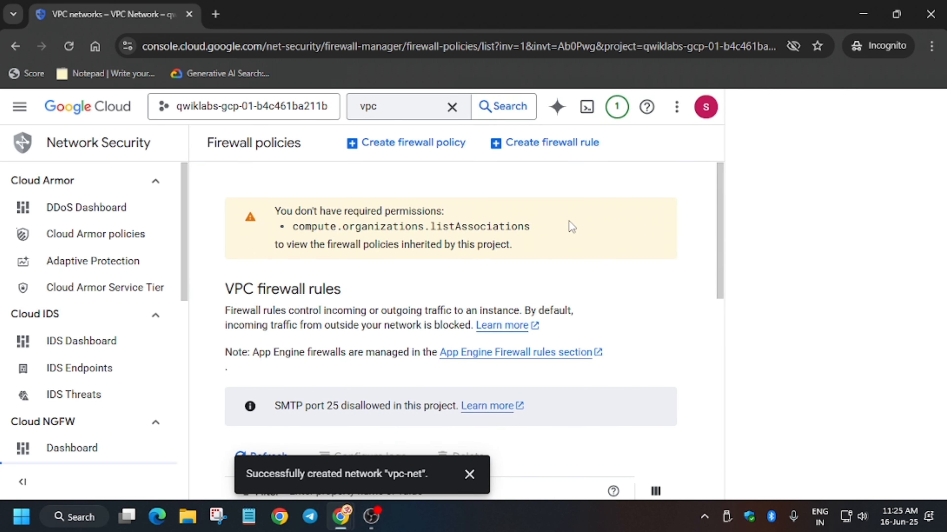
click(559, 143)
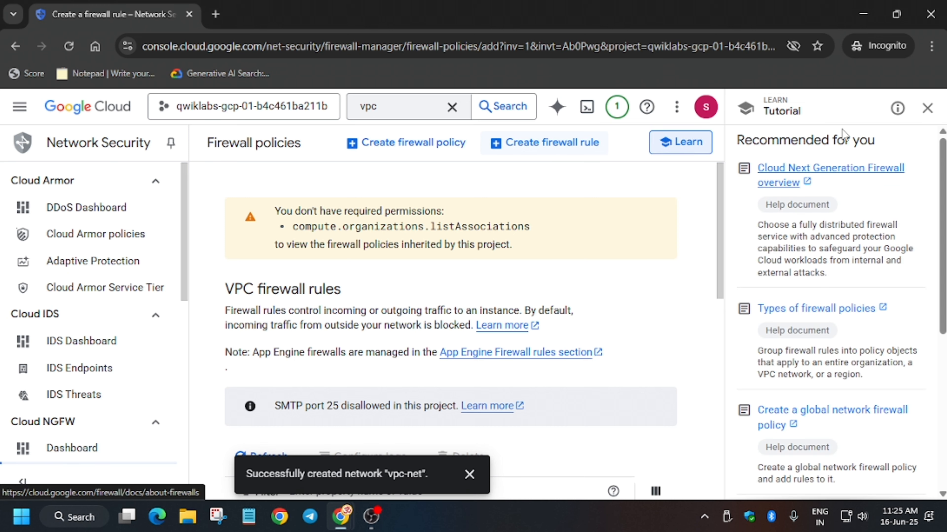
key(alt+Tab)
scroll(563, 232, down, 3)
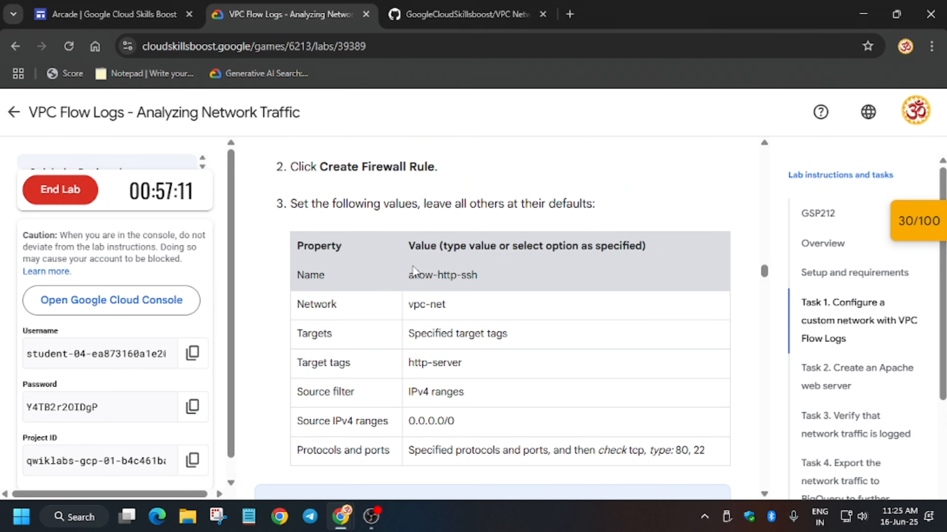
drag(407, 275, 538, 280)
key(ctrl+c)
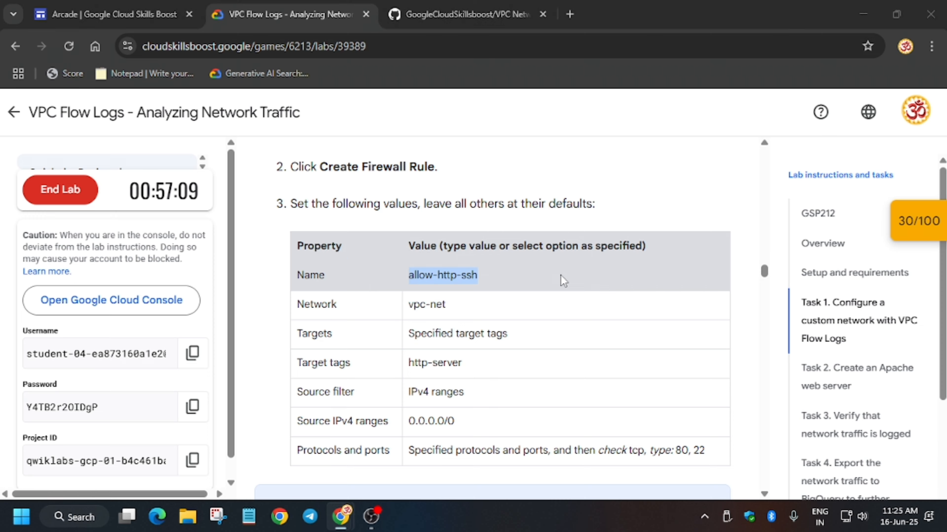
key(alt+Tab)
click(414, 246)
key(ctrl+v)
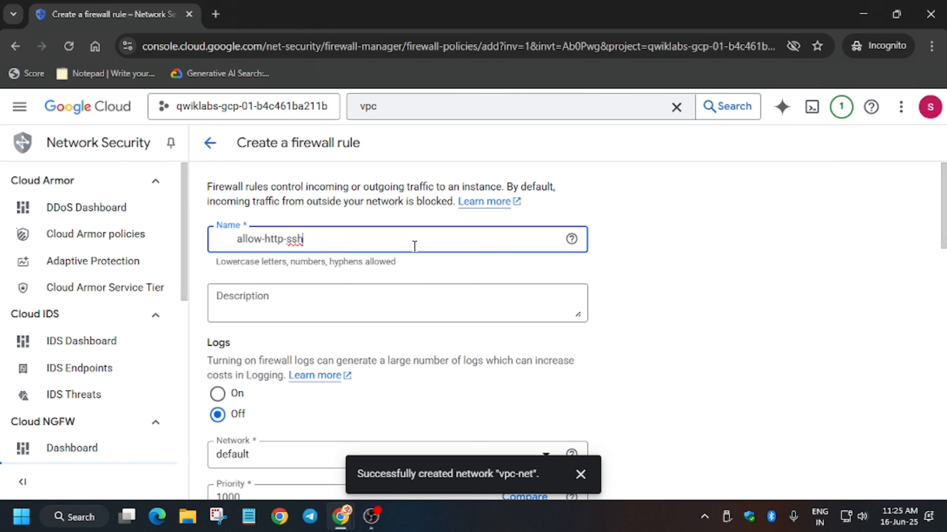
key(ctrl+a)
click(415, 246)
key(BackSpace)
key(BackSpace)
key(BackSpace)
key(BackSpace)
key(BackSpace)
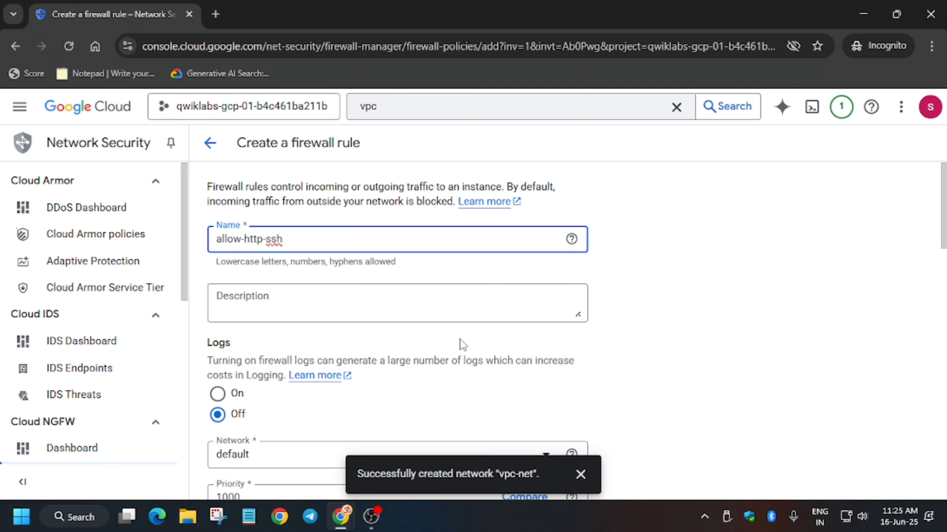
- Set the rule's network to vpc-net and its source IPv4 range to 0.0.0.0/0
scroll(461, 343, down, 4)
key(alt+Tab)
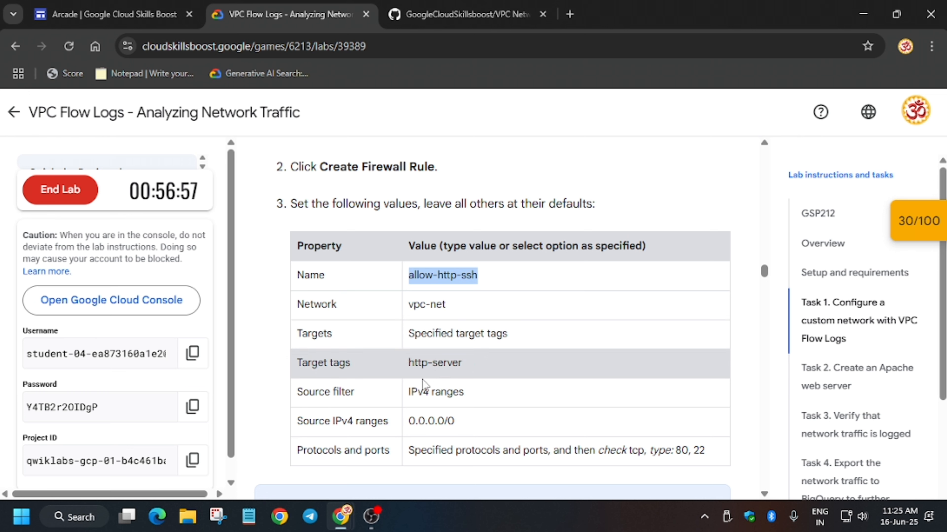
click(412, 421)
drag(410, 420, 477, 425)
key(ctrl+c)
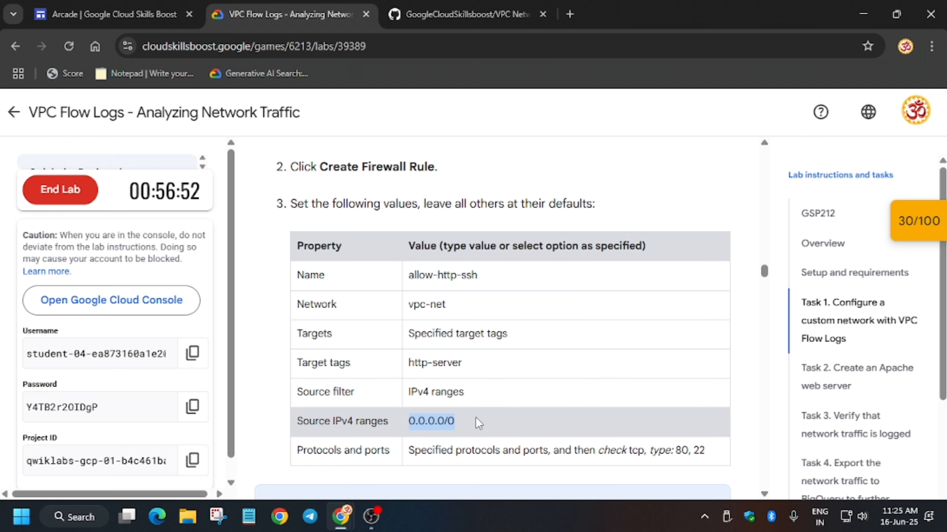
key(alt+Tab)
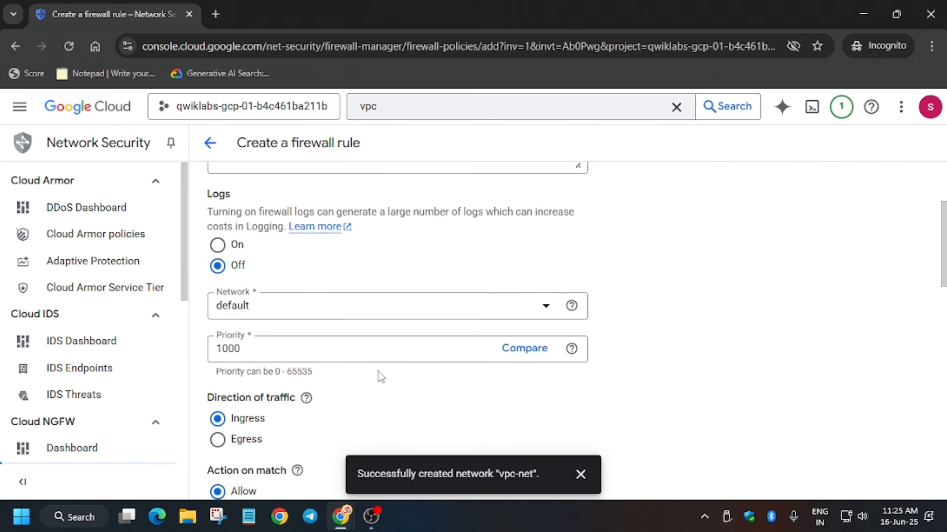
click(318, 305)
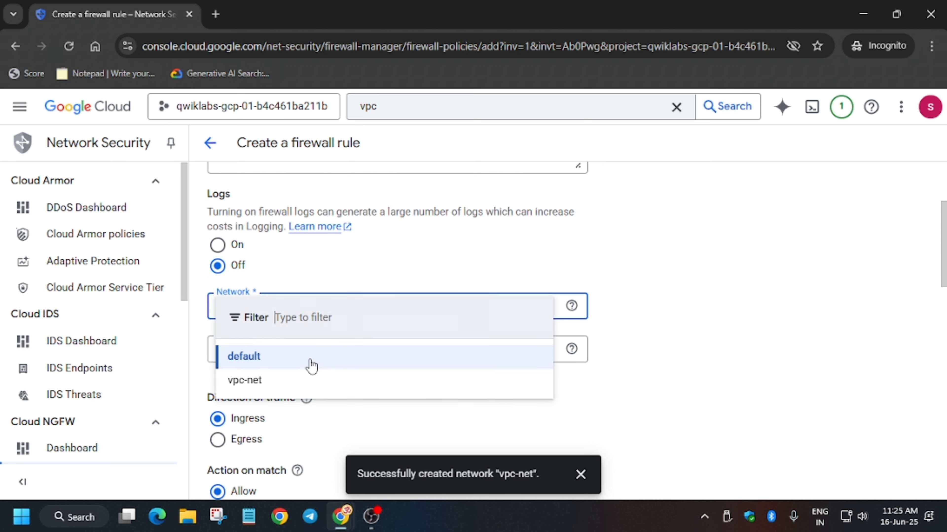
click(267, 382)
scroll(275, 381, down, 5)
scroll(276, 381, down, 4)
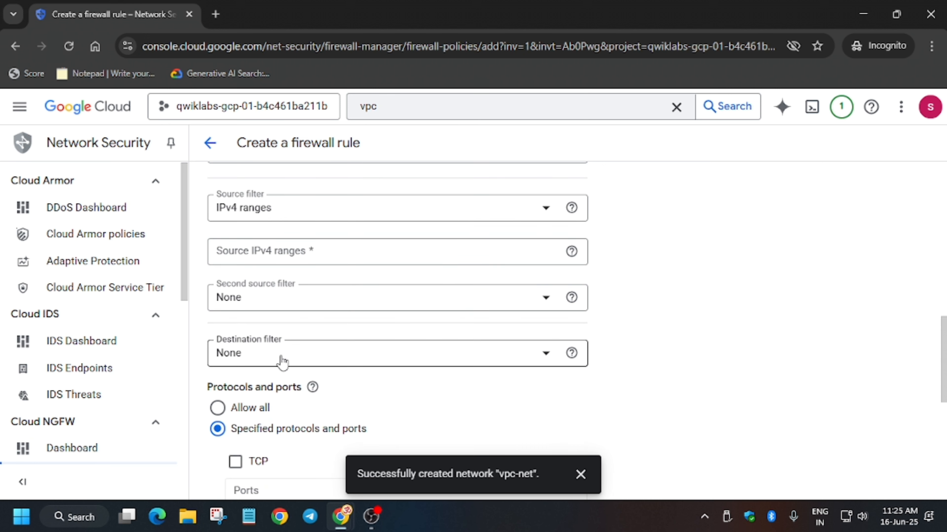
scroll(264, 332, down, 2)
scroll(336, 264, up, 4)
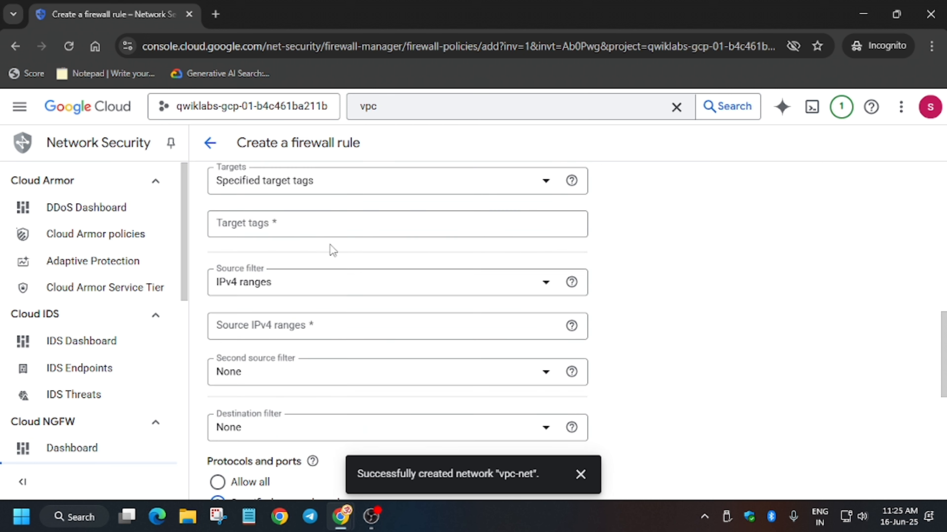
click(337, 327)
key(ctrl+v)
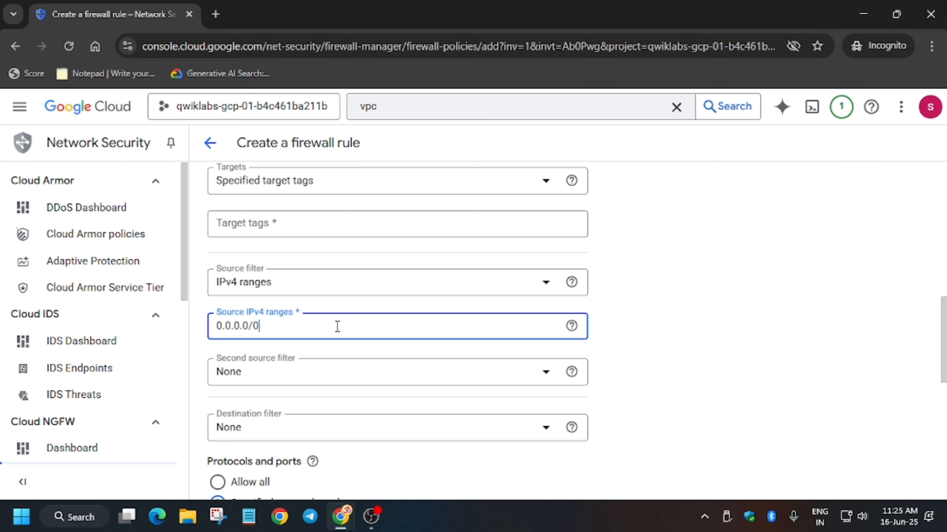
- Add http-server as the rule's target tag
key(alt+Tab)
drag(407, 366, 461, 371)
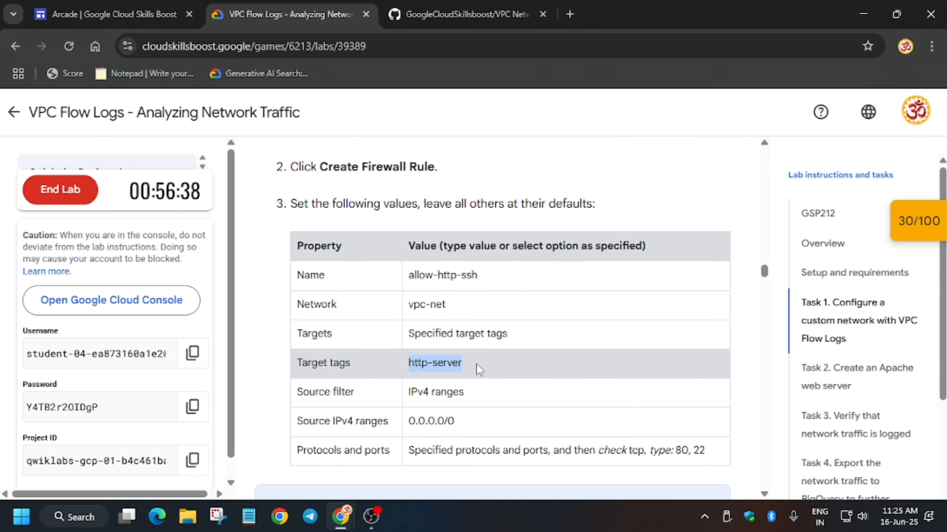
key(ctrl+c)
key(alt+Tab)
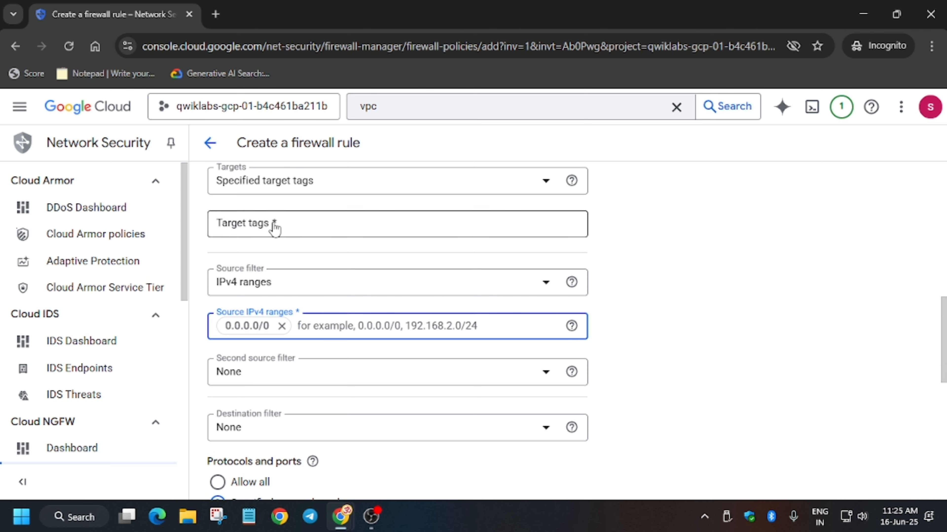
click(275, 226)
key(ctrl+v)
scroll(272, 224, down, 6)
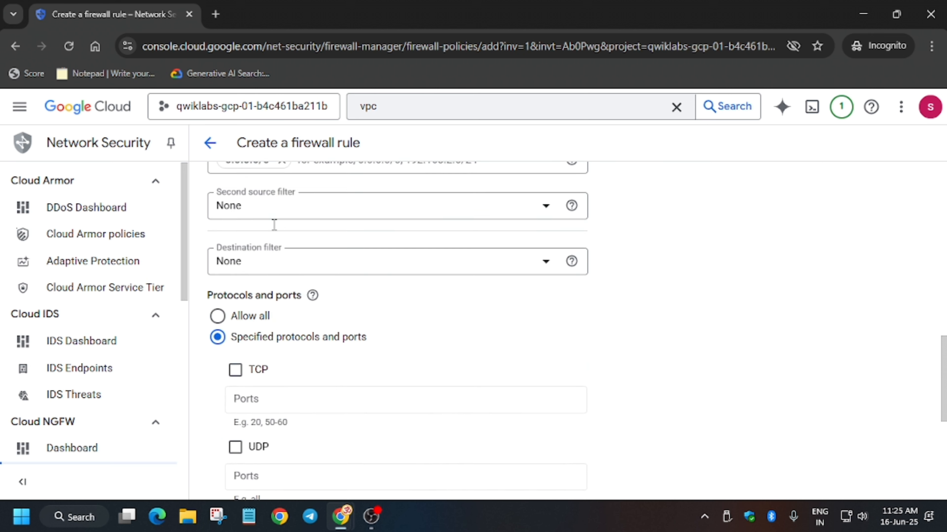
- Allow TCP on ports 80,22 and create the firewall rule
key(alt+Tab)
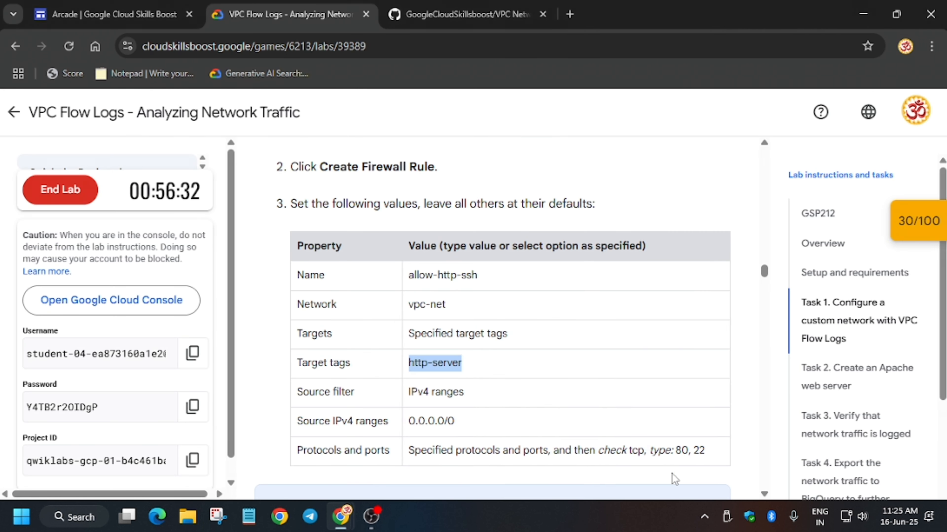
drag(673, 450, 732, 448)
key(ctrl+c)
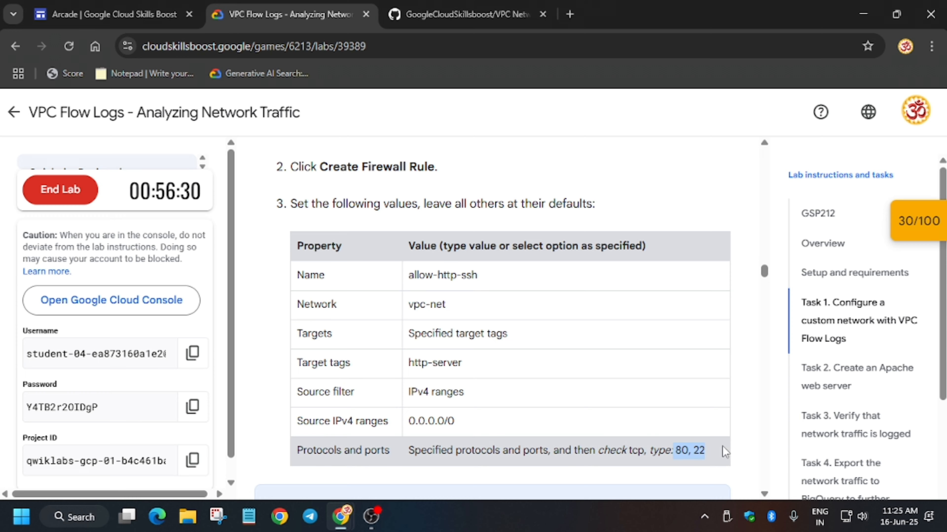
key(alt+Tab)
click(358, 269)
click(358, 273)
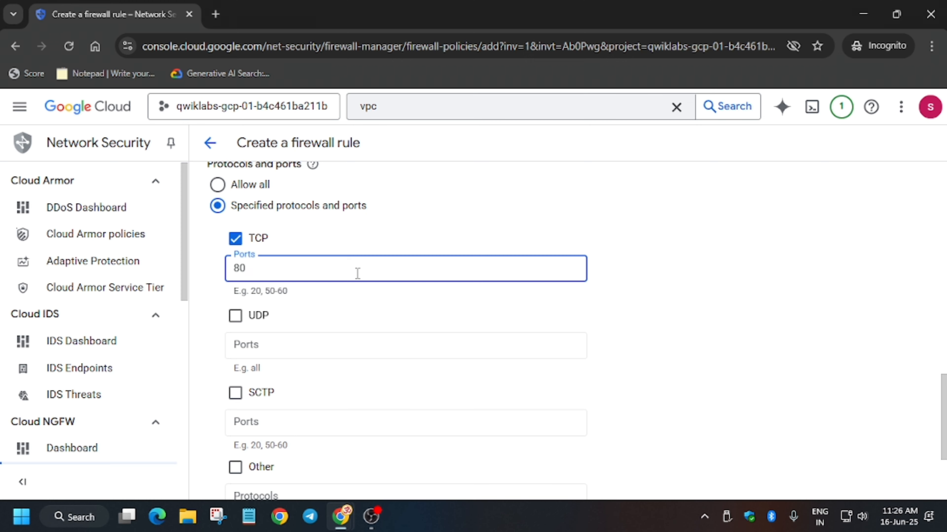
key(alt+Tab)
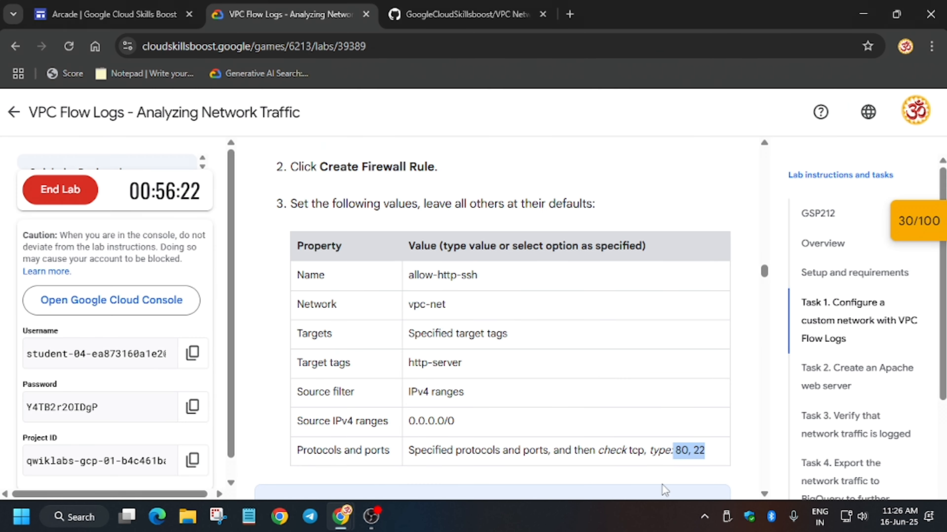
scroll(539, 381, down, 5)
key(alt+Tab)
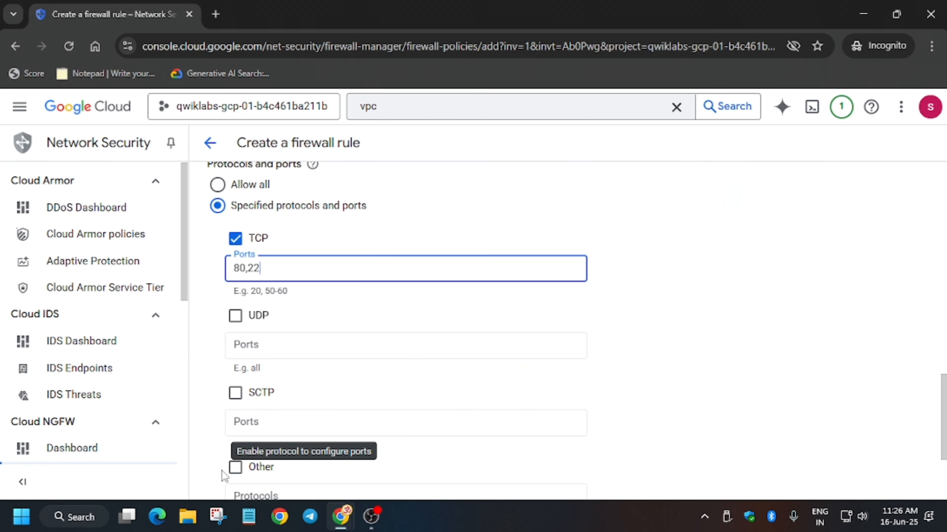
scroll(239, 448, down, 4)
click(246, 434)
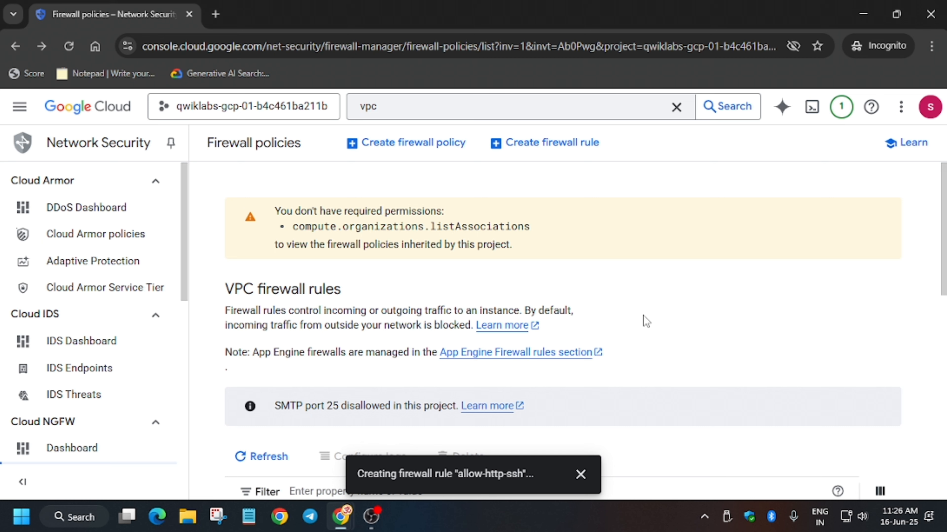
- Check lab progress for the firewall rule task
key(alt+Tab)
scroll(490, 339, down, 3)
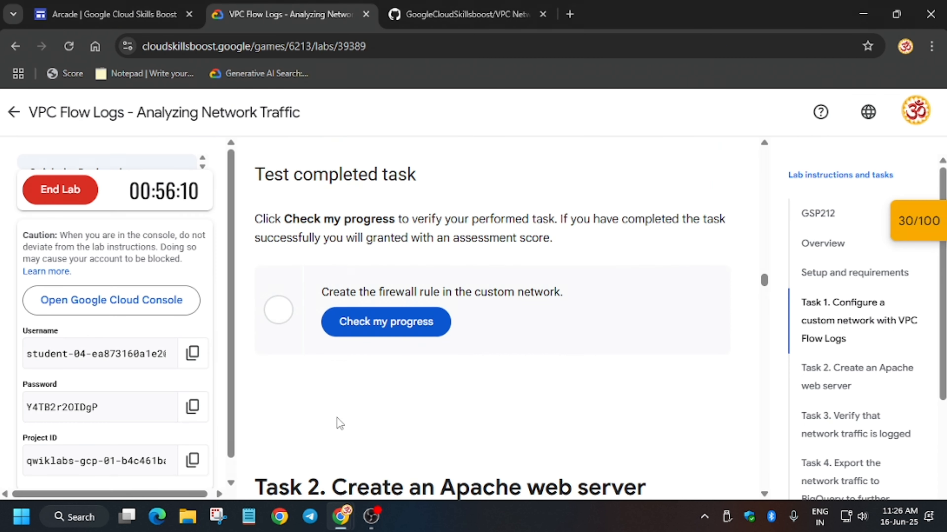
click(402, 317)
scroll(403, 317, down, 3)
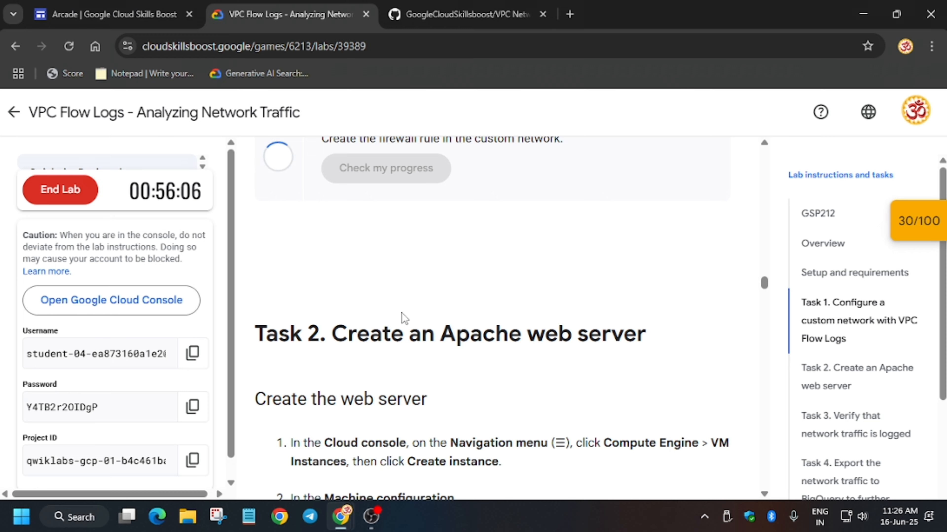
- Search the console for vms and open VM instances
key(alt+Tab)
click(382, 112)
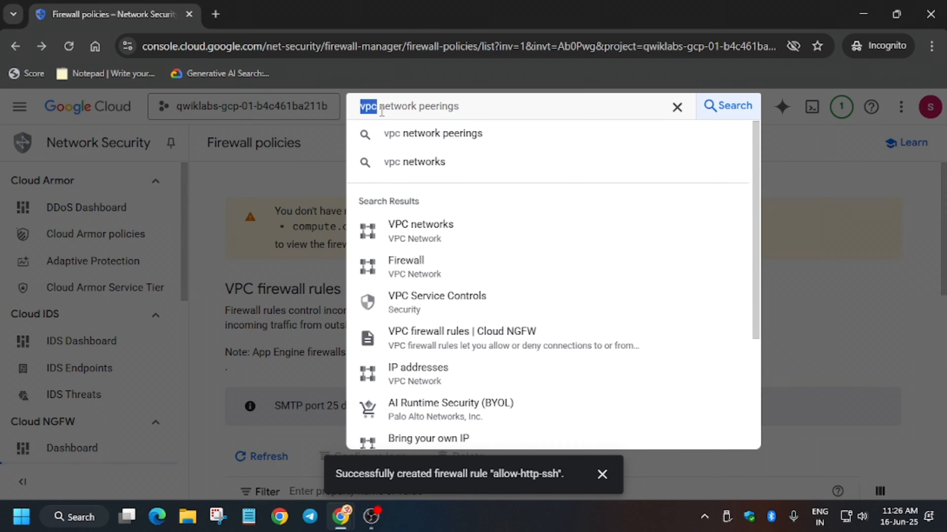
key(BackSpace)
text(v)
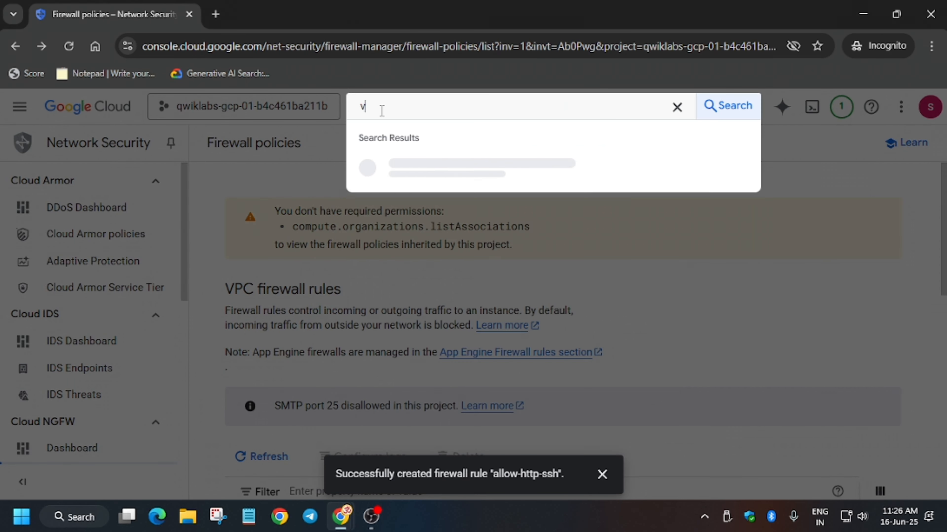
text(ms)
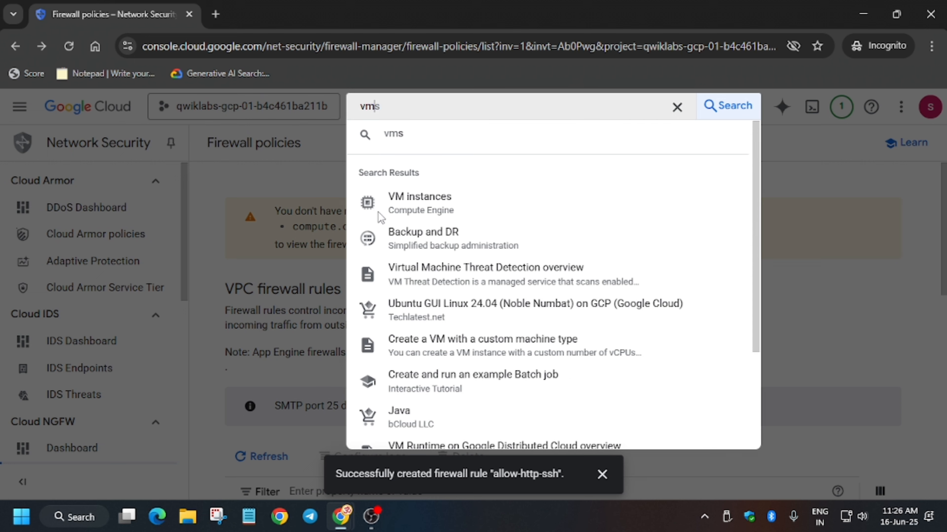
click(419, 210)
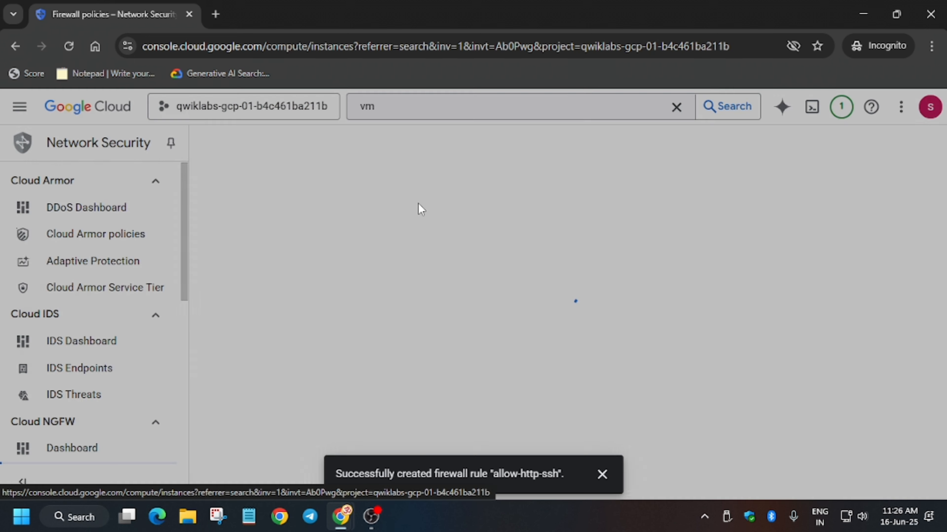
- Dismiss the notification and the tutorial panel, and continue the Cloud Shell prompt
click(604, 480)
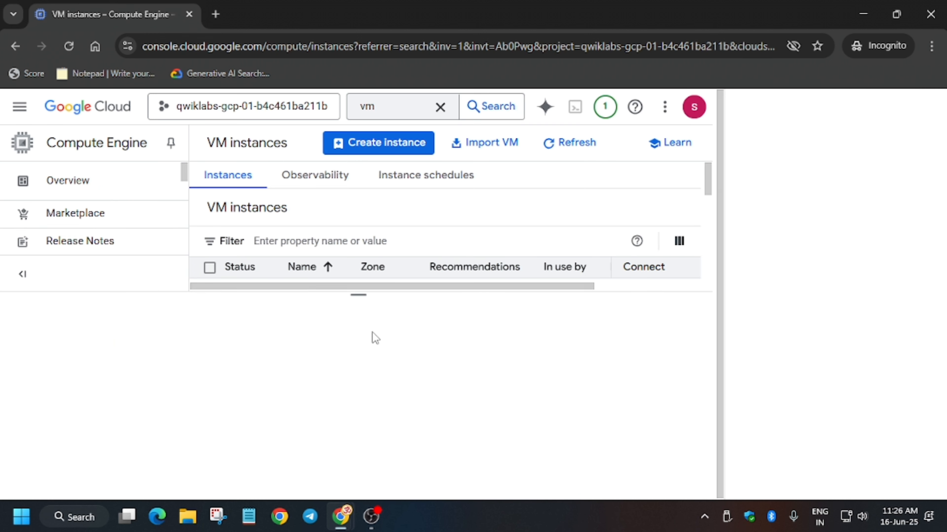
click(935, 108)
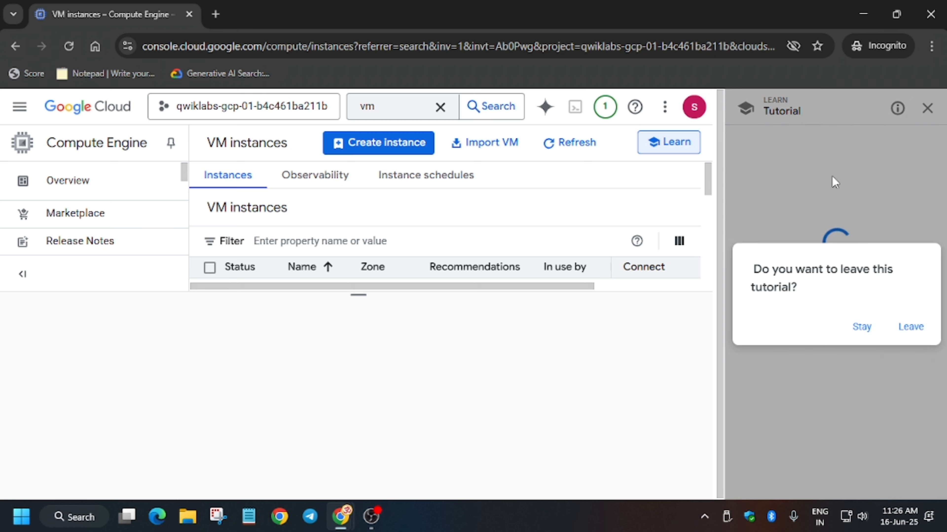
click(909, 328)
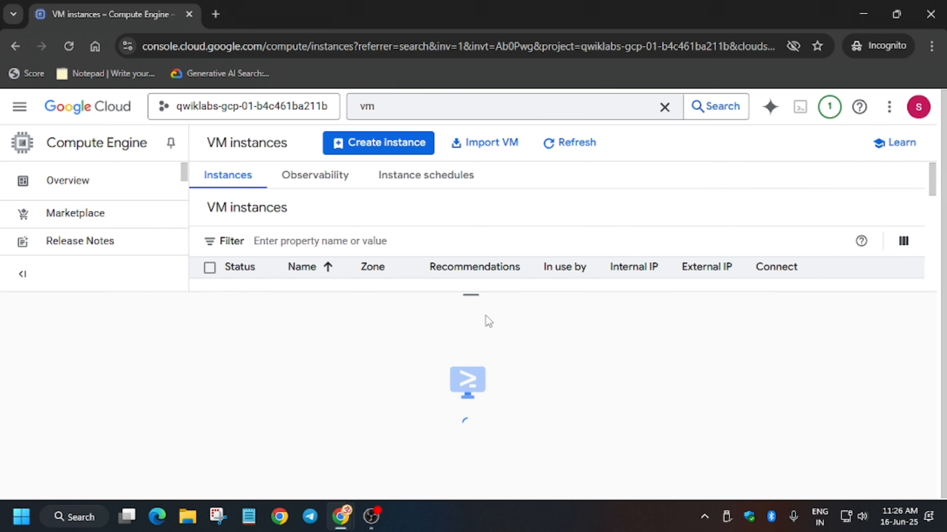
click(667, 461)
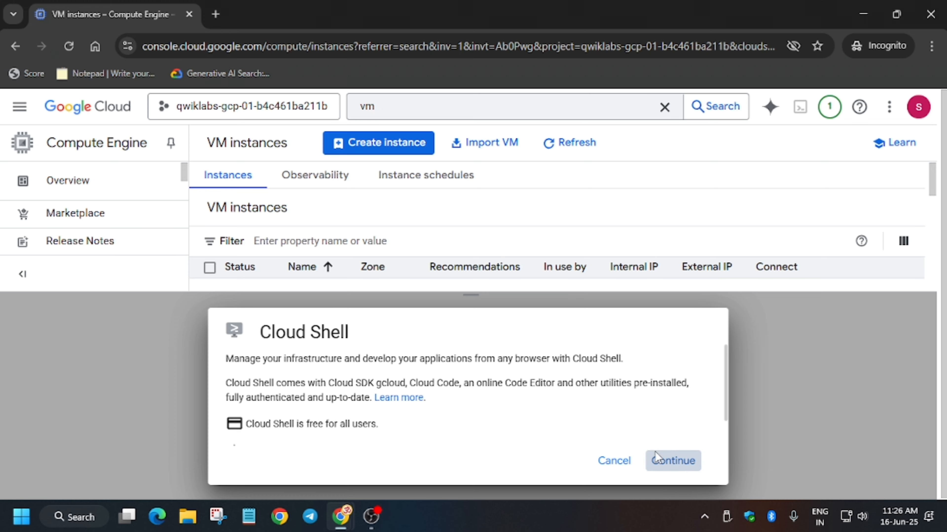
- Open the Create an instance form, closing its tour popup and authorizing Cloud Shell
click(374, 152)
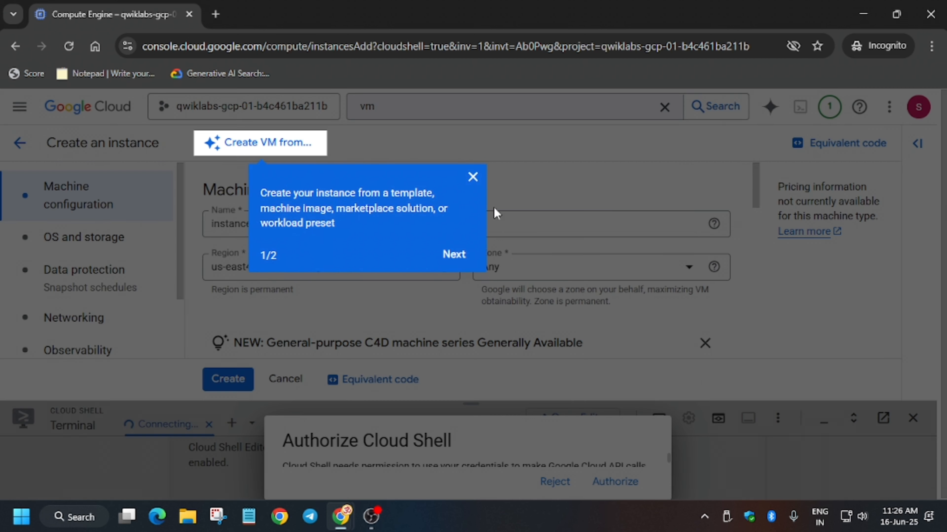
click(473, 178)
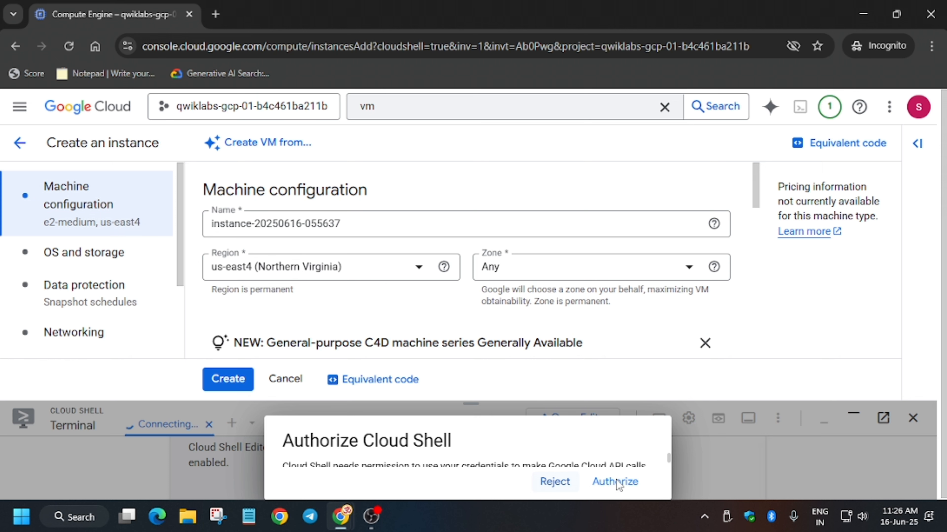
click(613, 486)
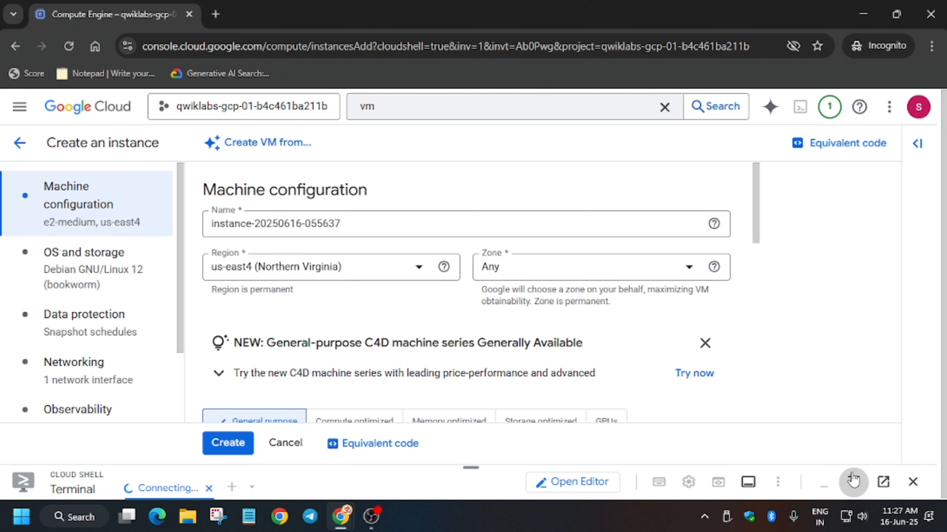
click(853, 482)
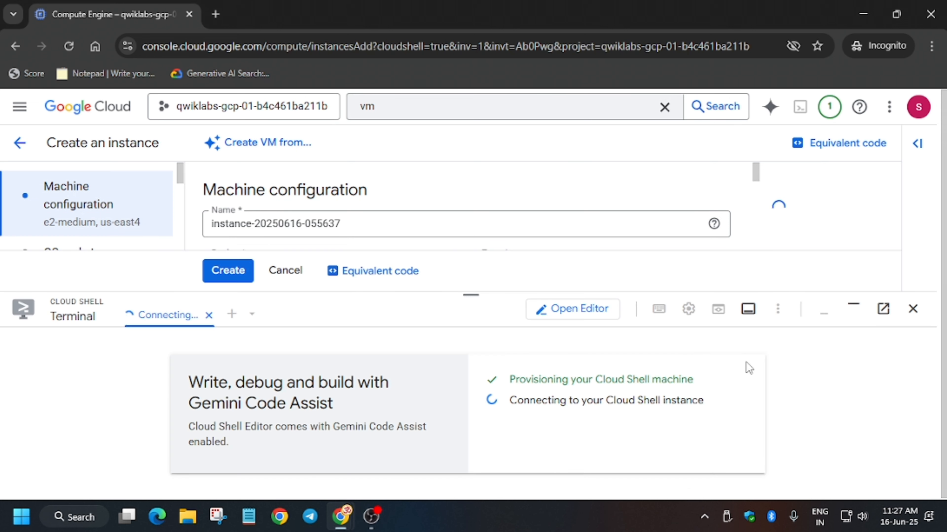
- Copy web-server from the lab instructions and set it as the instance name
key(alt+Tab)
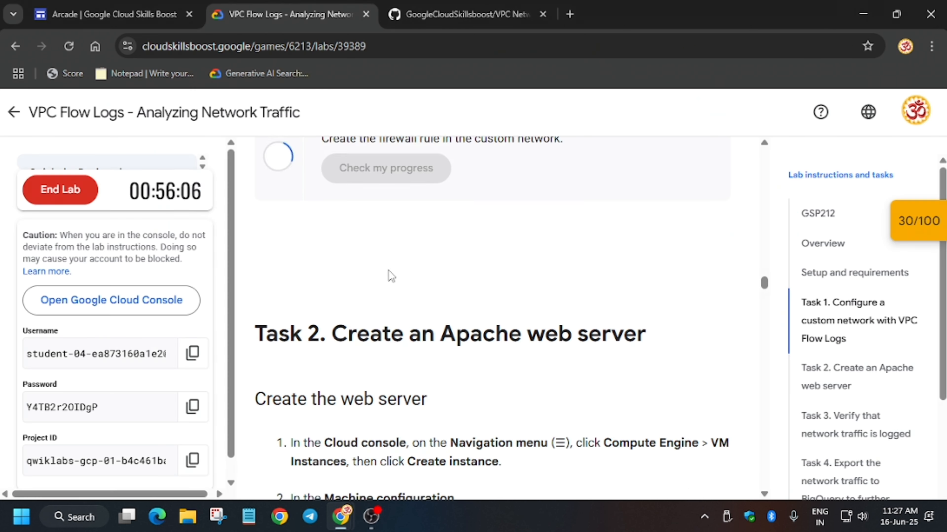
scroll(387, 335, down, 8)
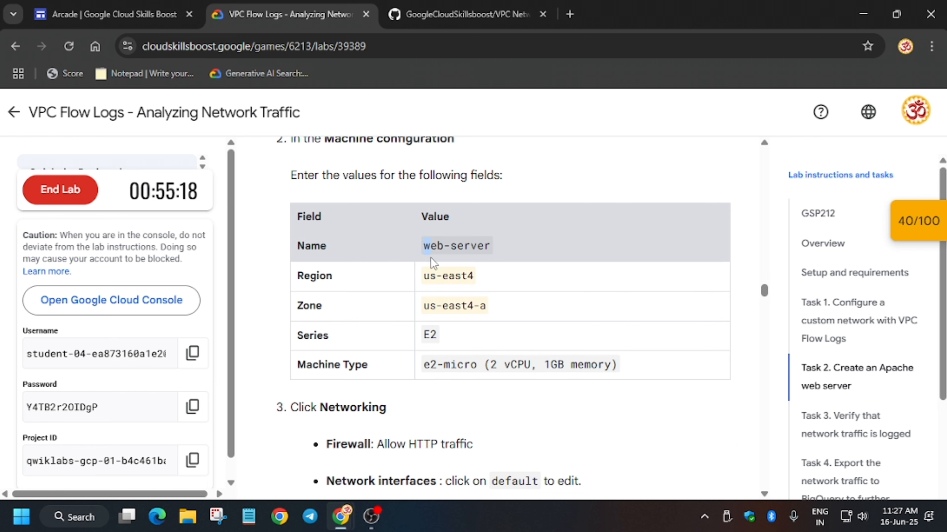
drag(430, 257, 523, 255)
key(alt+Tab)
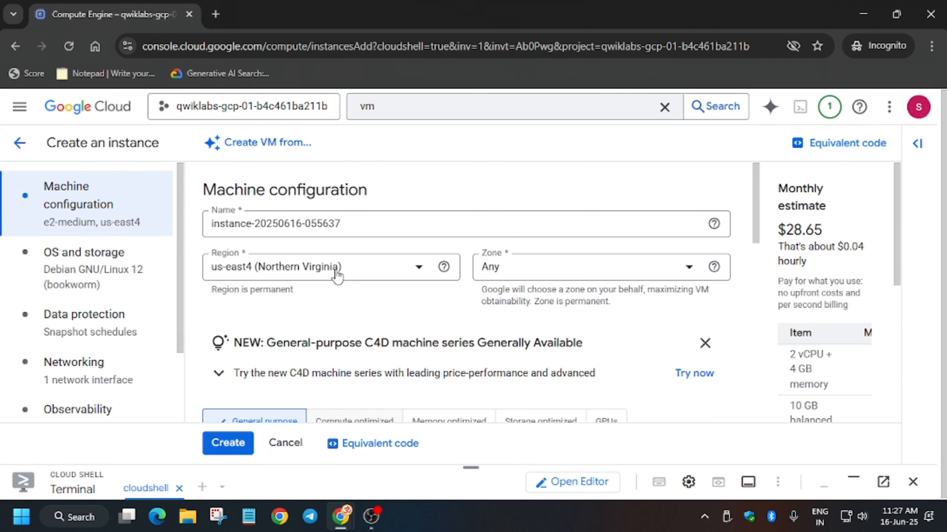
double_click(364, 224)
key(ctrl+a)
key(ctrl+v)
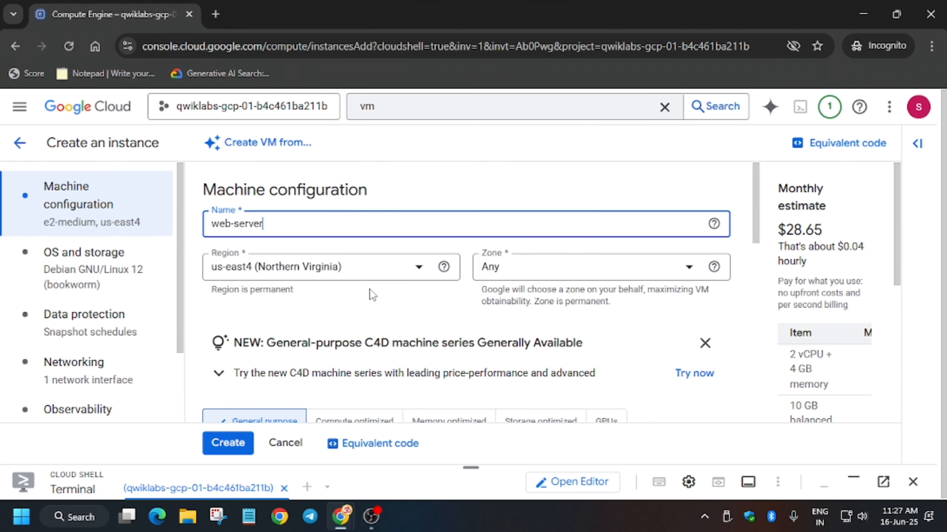
- Set the instance zone to us-east4-a
click(553, 270)
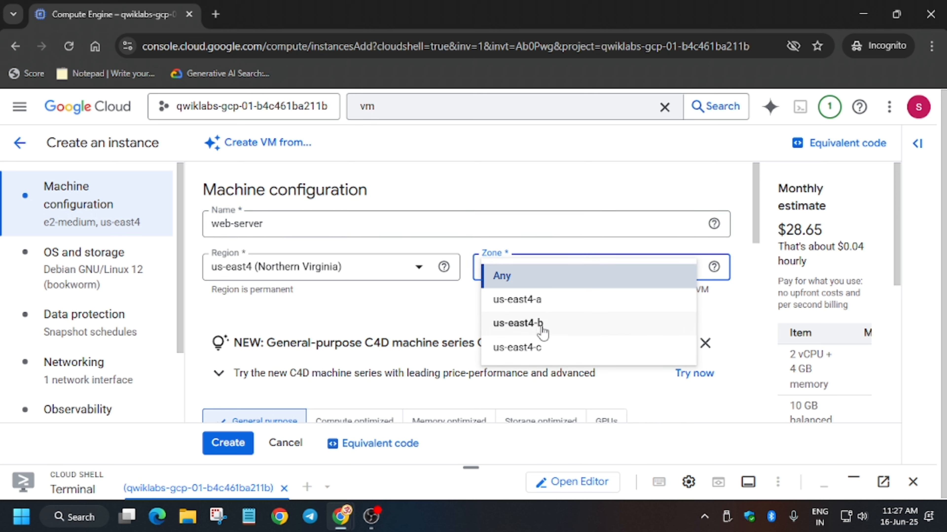
click(533, 301)
- Check the lab's machine values and set the machine type to e2-micro
key(alt+Tab)
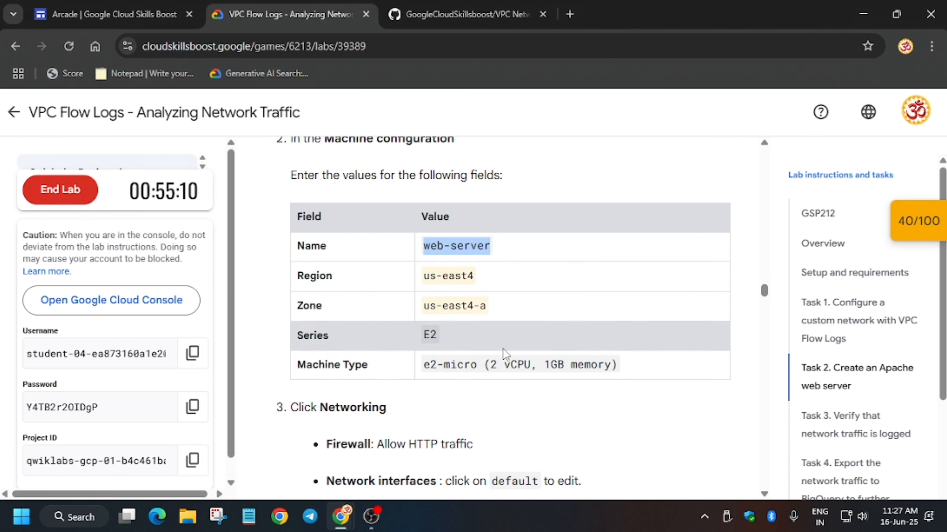
scroll(578, 339, down, 4)
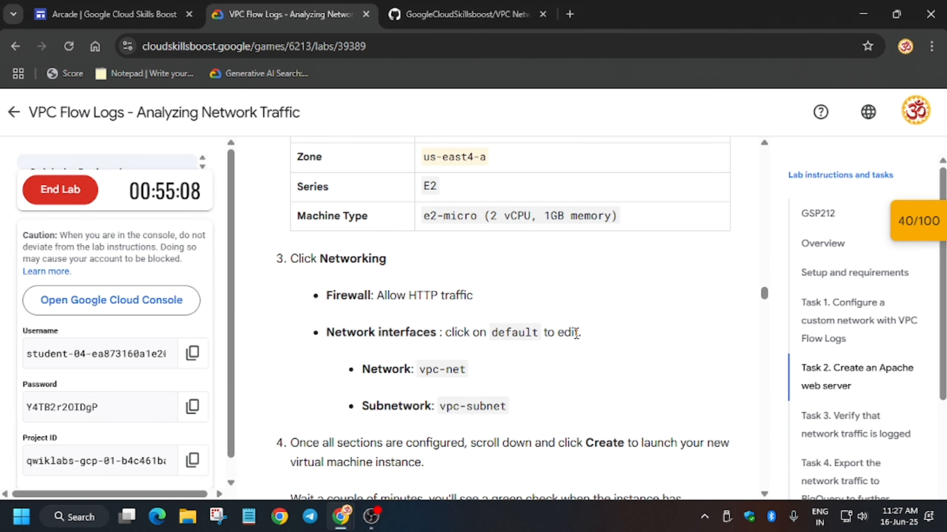
key(alt+Tab)
scroll(288, 294, down, 5)
scroll(288, 294, down, 8)
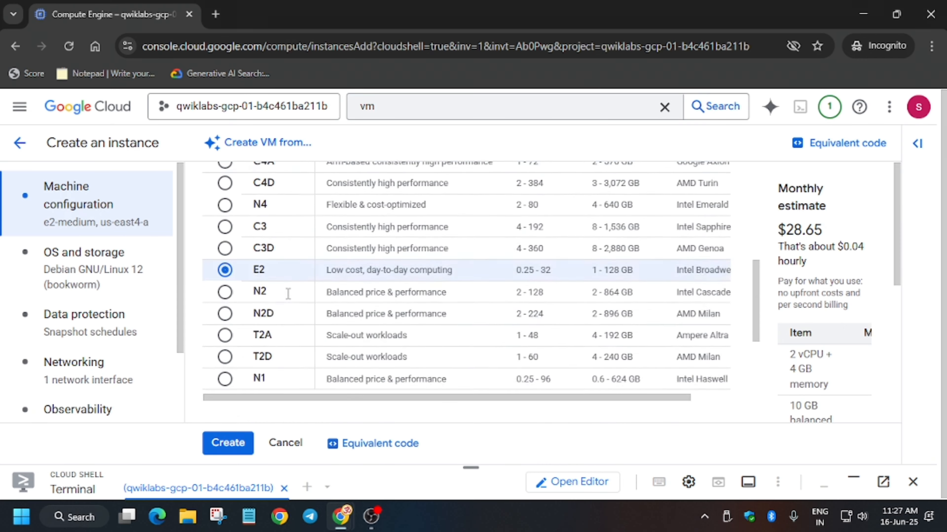
click(313, 320)
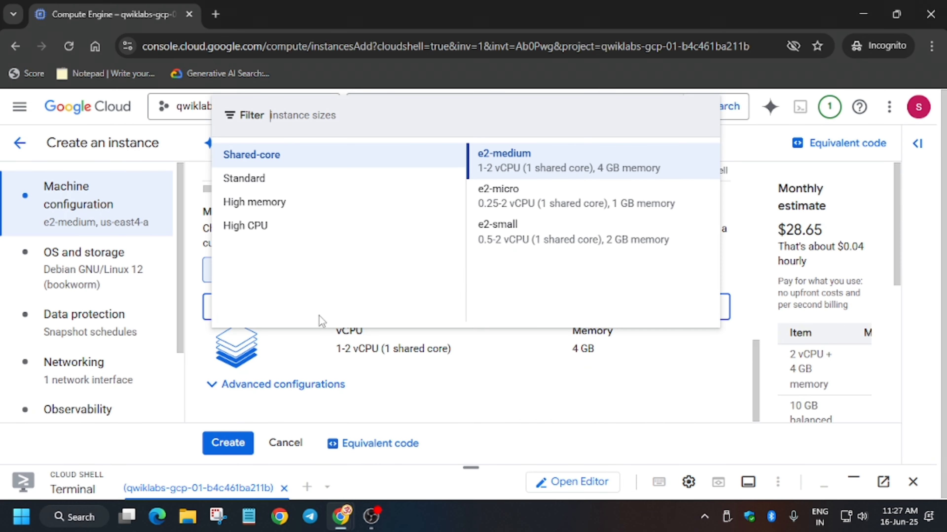
key(alt+Tab)
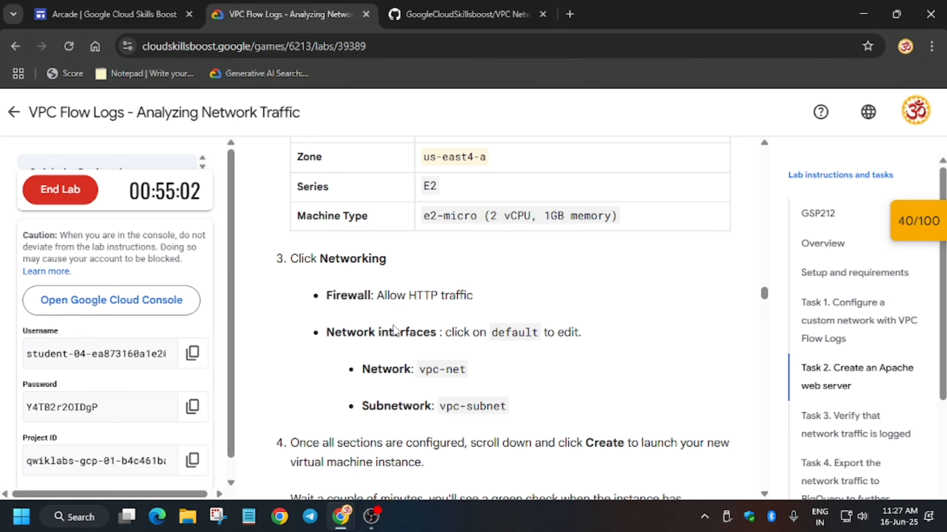
scroll(481, 321, up, 2)
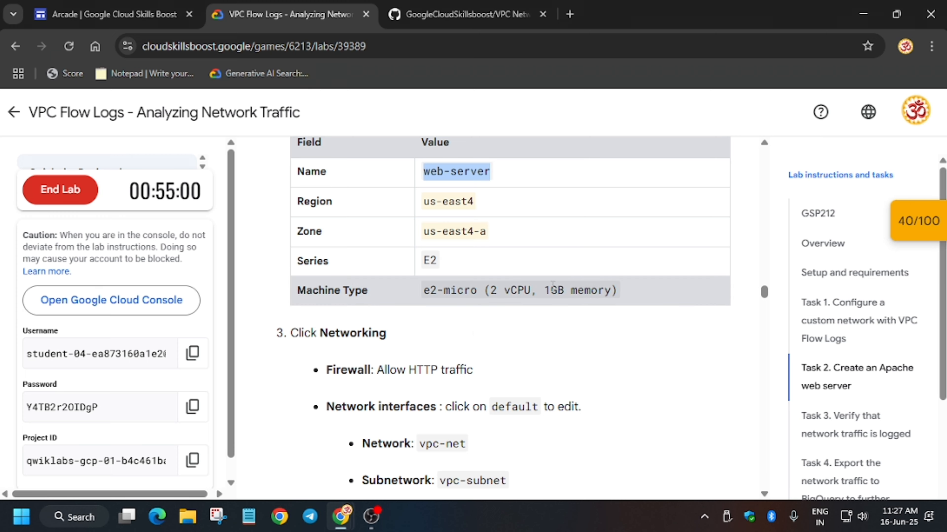
key(alt+Tab)
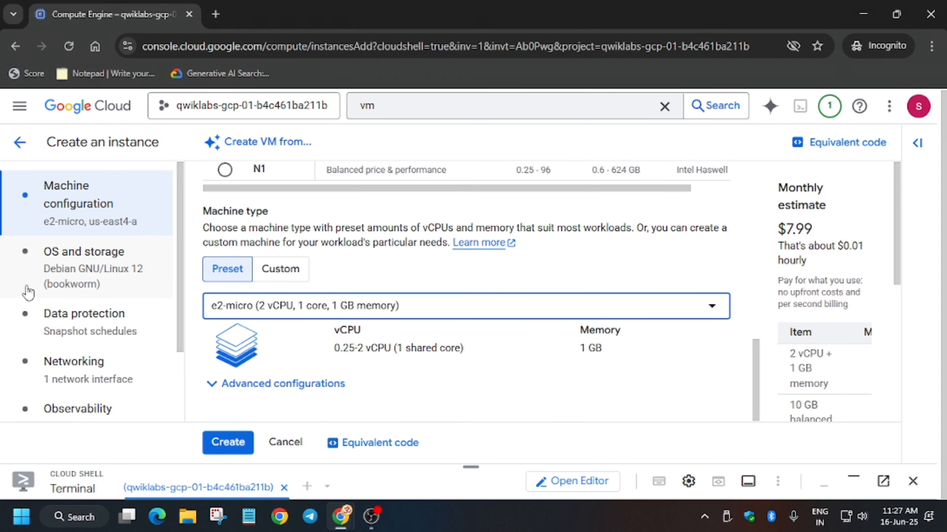
- In the Networking section, allow HTTP traffic through the firewall, leaving HTTPS unchecked
click(76, 386)
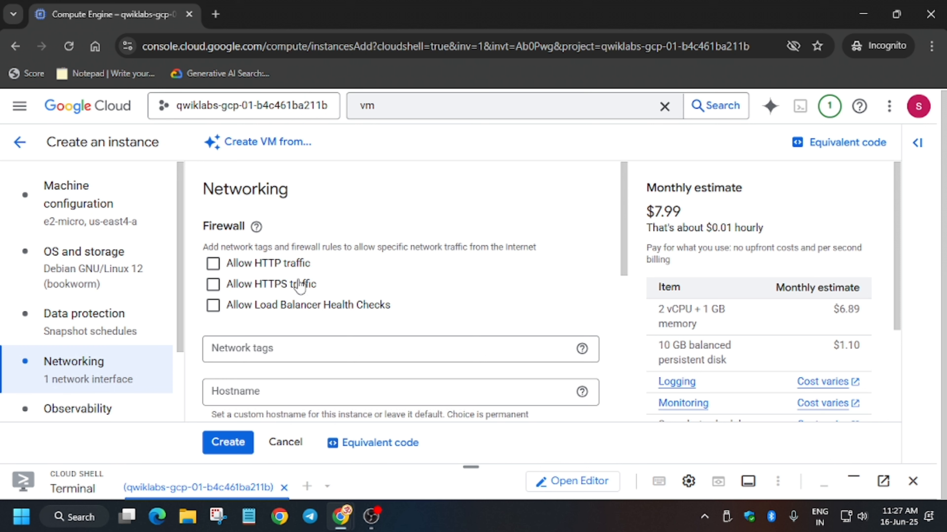
click(286, 265)
click(287, 286)
key(alt+Tab)
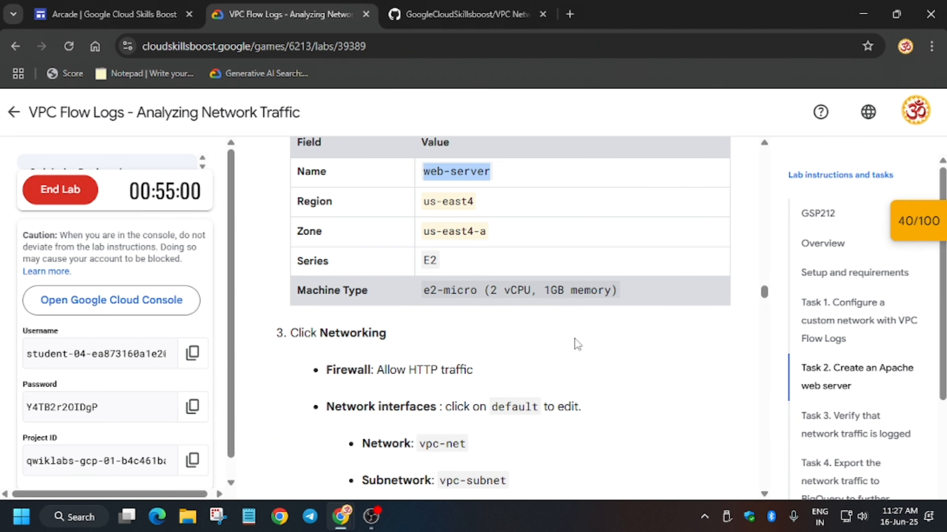
scroll(523, 384, down, 4)
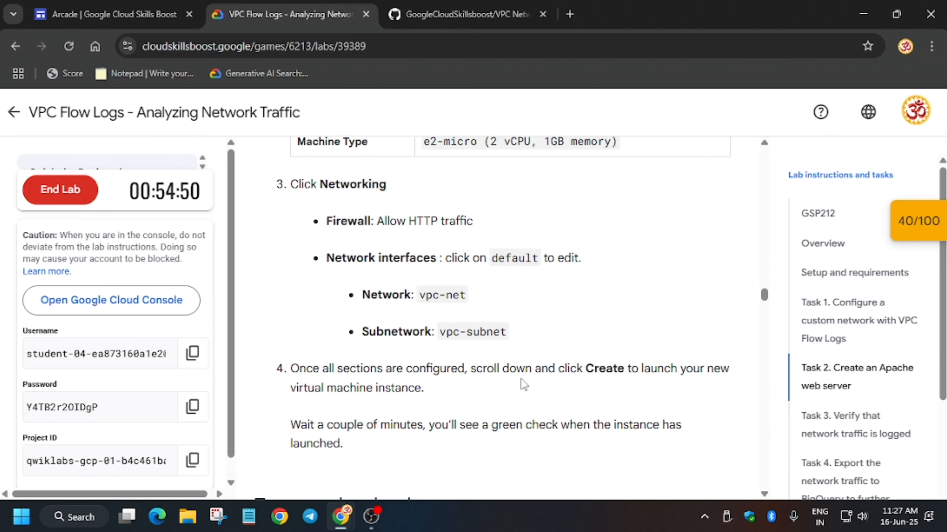
key(alt+Tab)
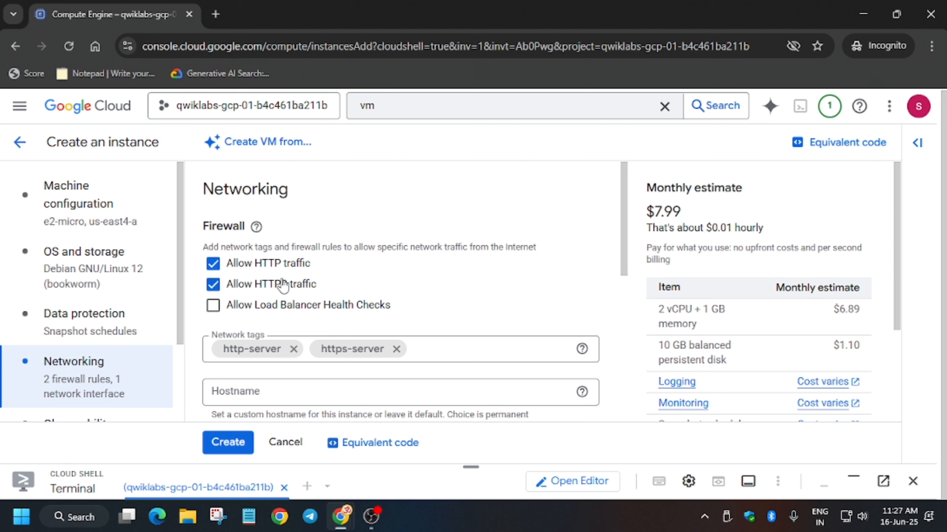
click(277, 284)
- Edit the default network interface to use the vpc-net network
scroll(409, 310, down, 8)
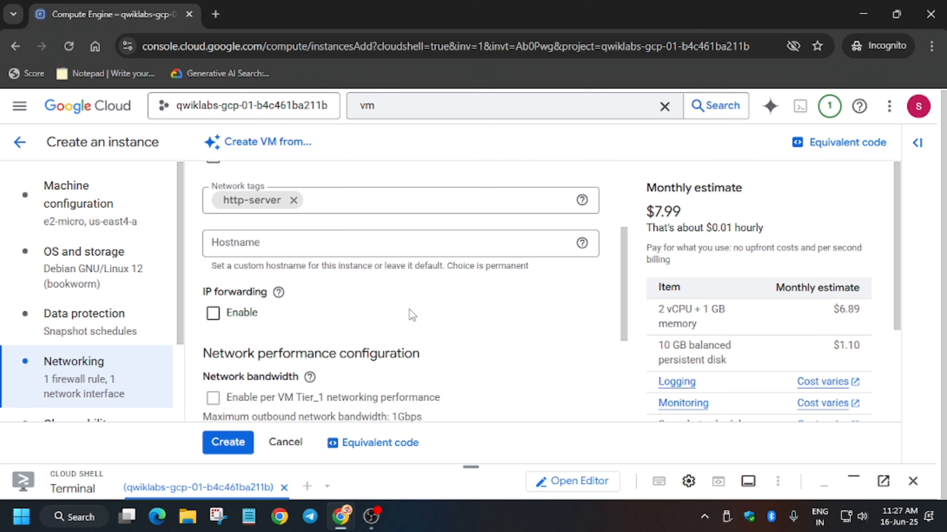
click(399, 340)
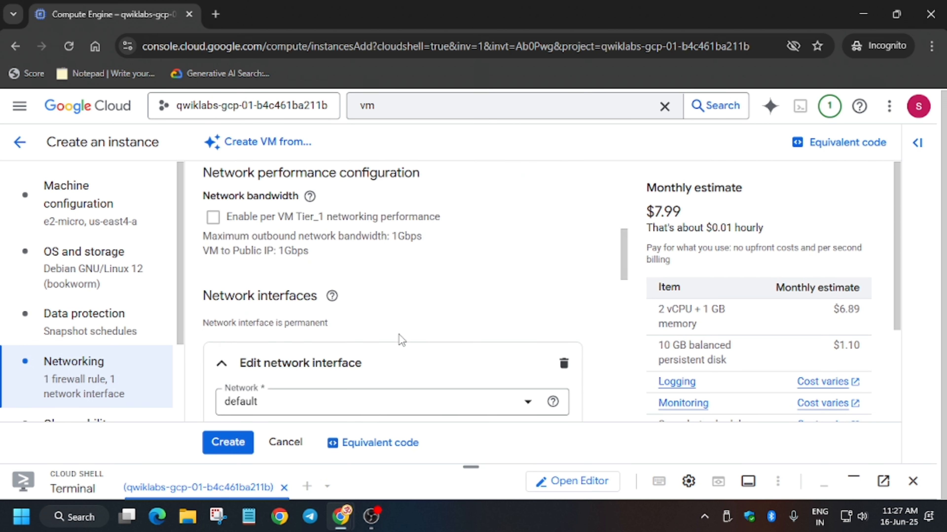
click(398, 263)
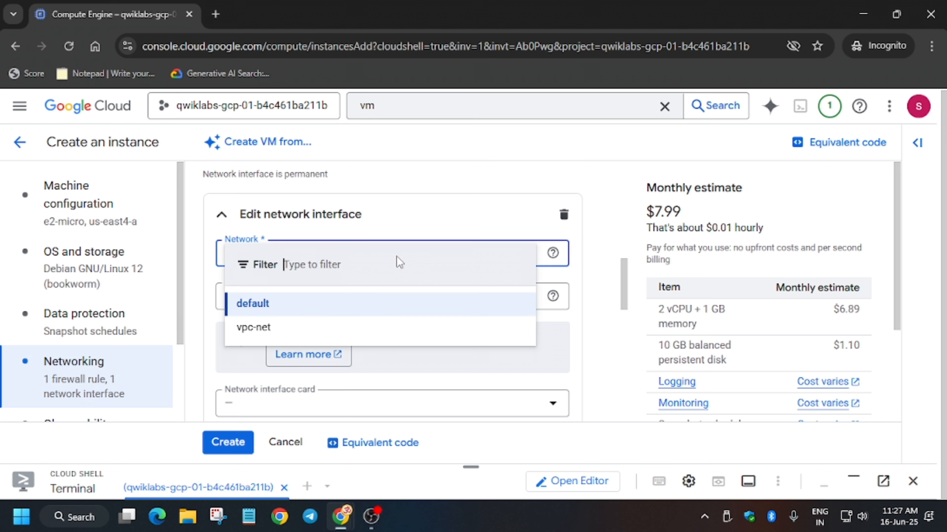
click(383, 333)
- Confirm the remaining steps in the lab instructions and create the web-server instance
key(alt+Tab)
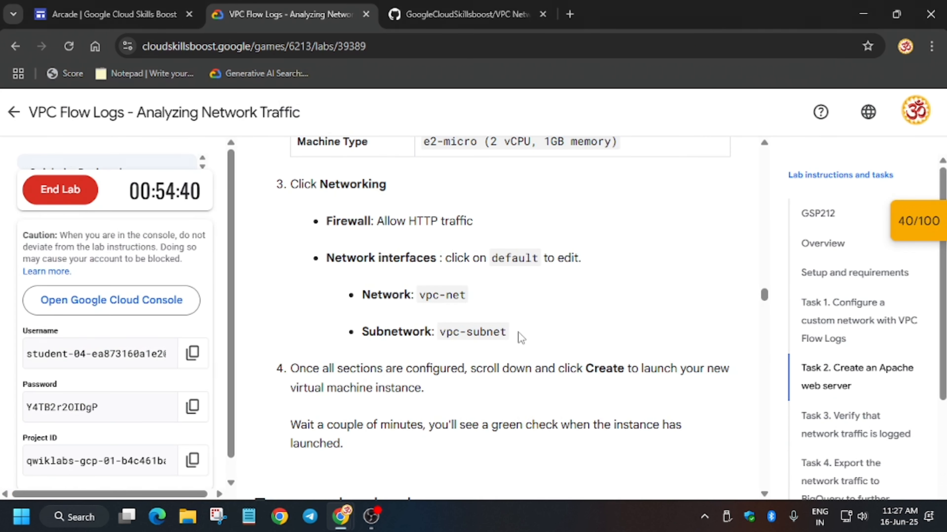
scroll(693, 395, down, 5)
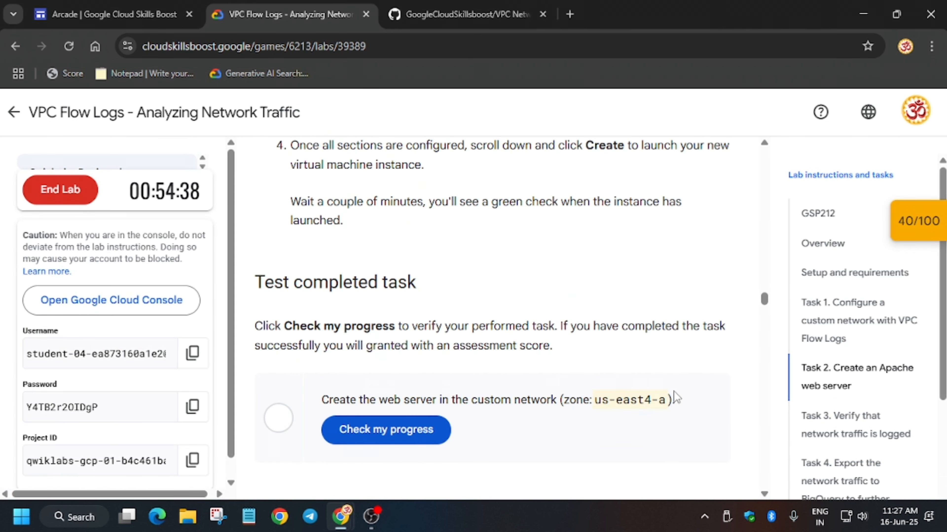
key(alt+Tab)
scroll(358, 312, down, 8)
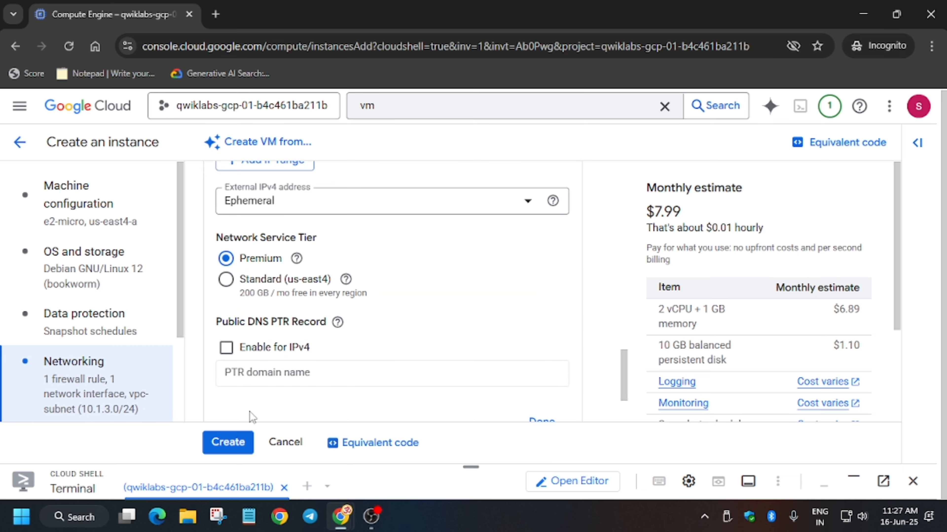
click(213, 442)
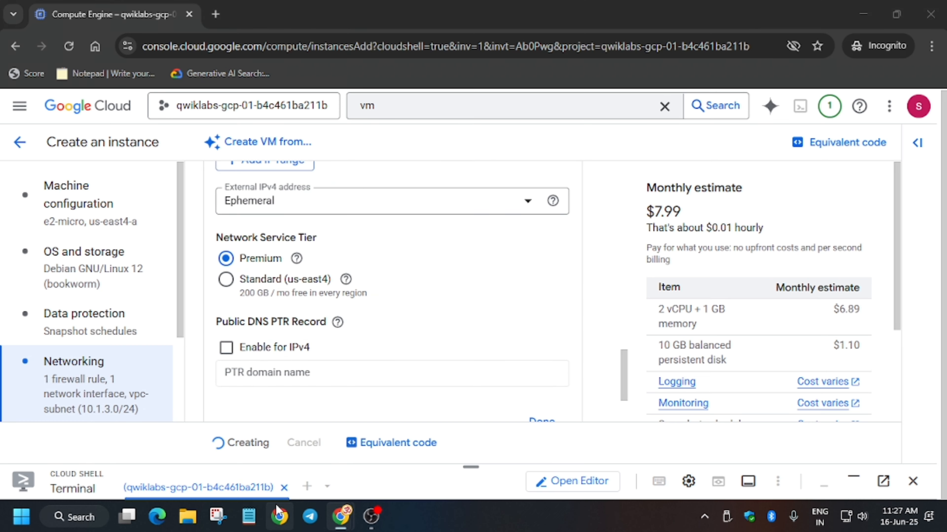
- Check lab progress for the web server task and read the Install Apache instructions
key(alt+Tab)
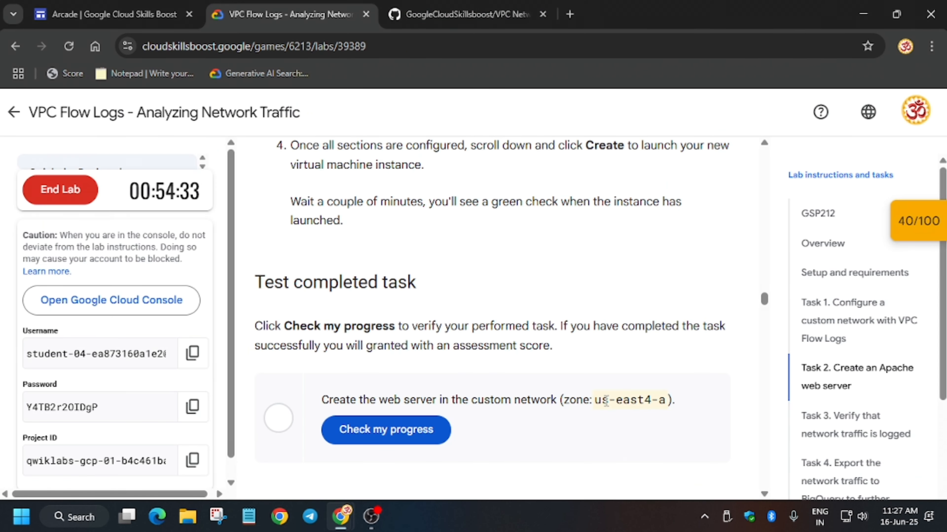
click(410, 440)
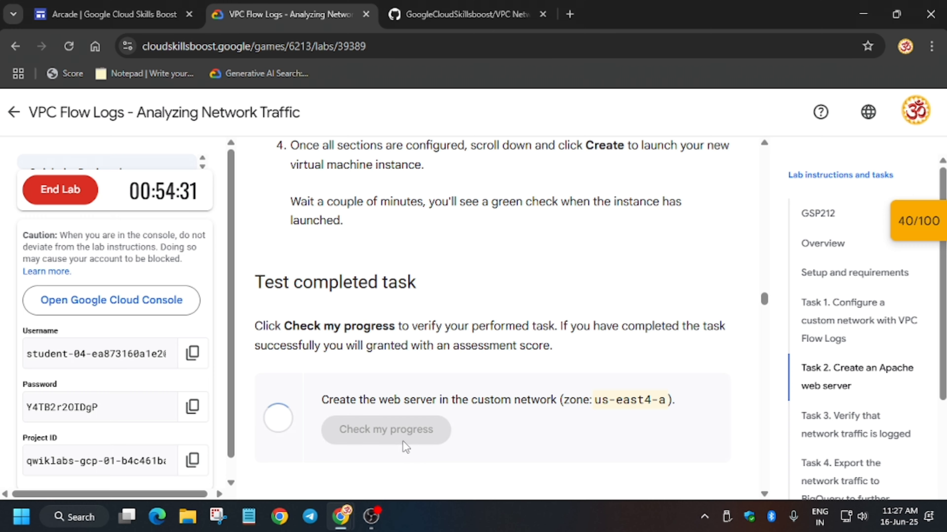
scroll(412, 443, down, 4)
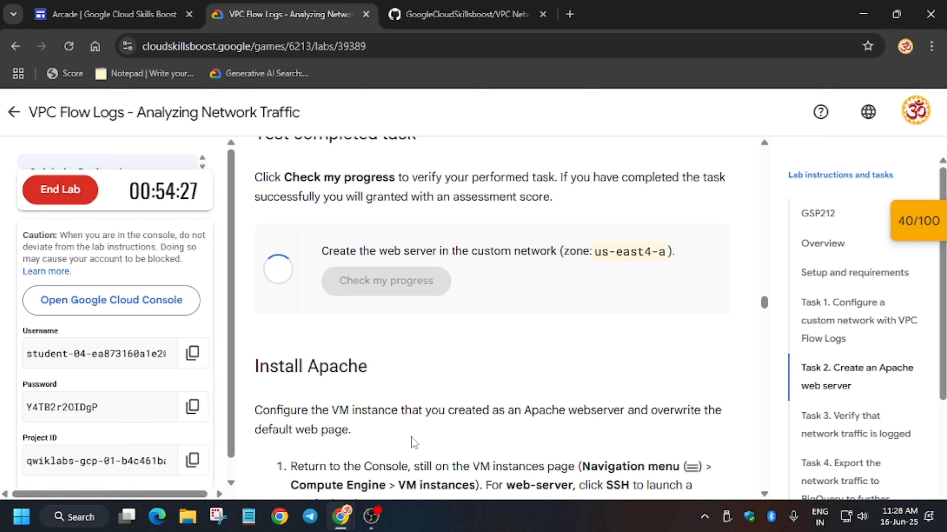
scroll(413, 438, down, 6)
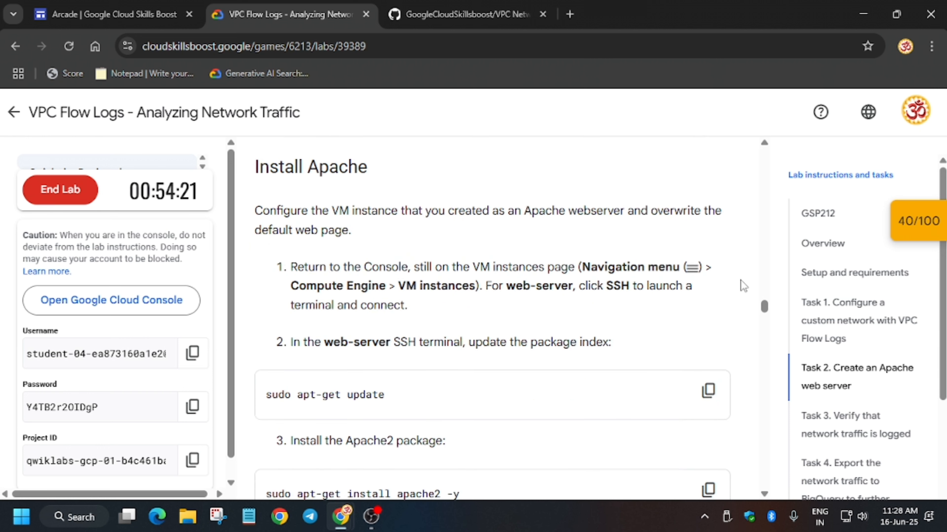
- Set the Cloud Shell terminal text size to Medium and enlarge the terminal panel
key(alt+Tab)
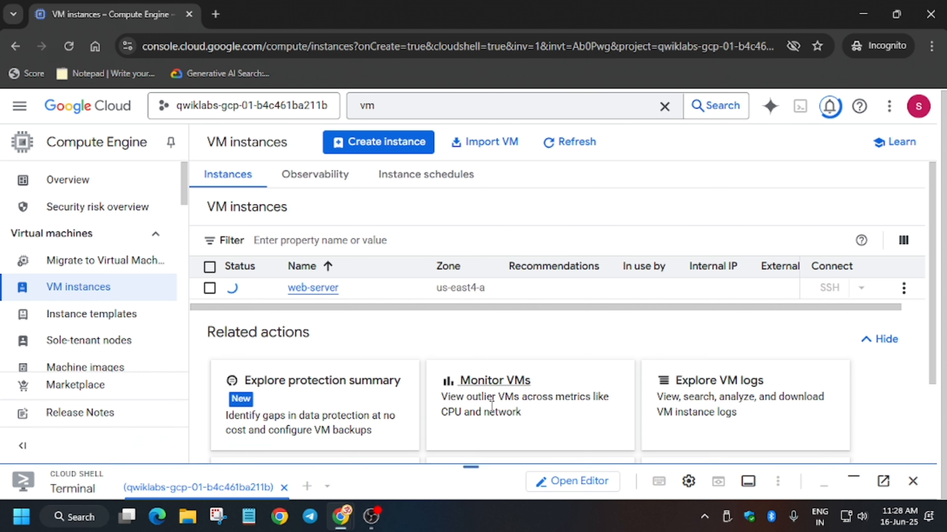
drag(474, 468, 507, 381)
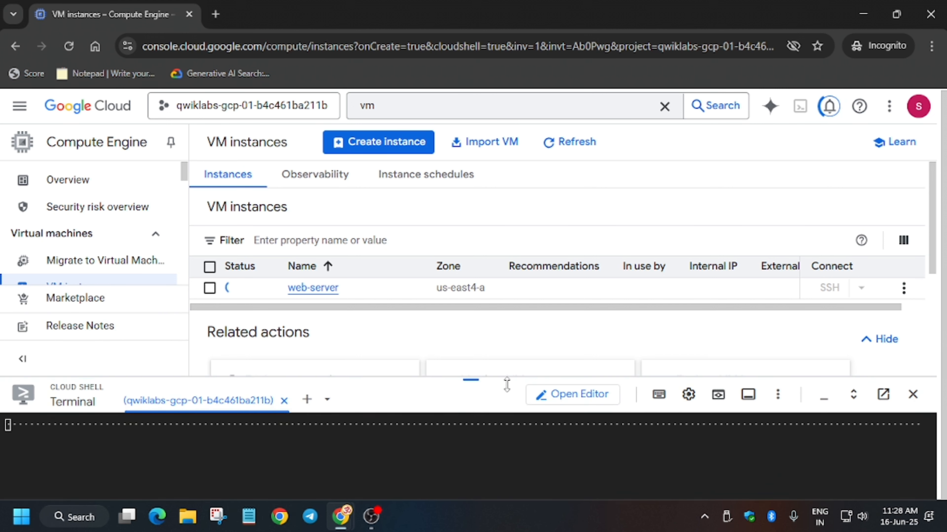
click(689, 394)
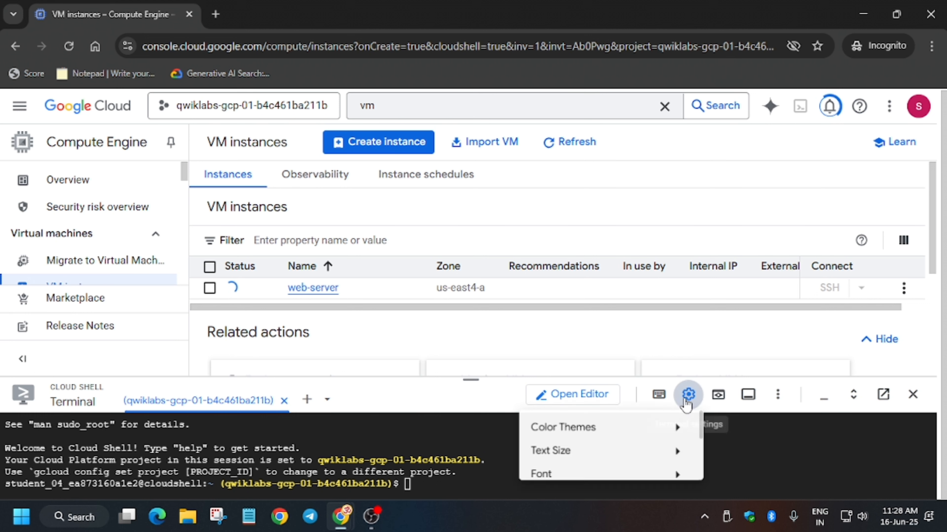
mouse_move(592, 462)
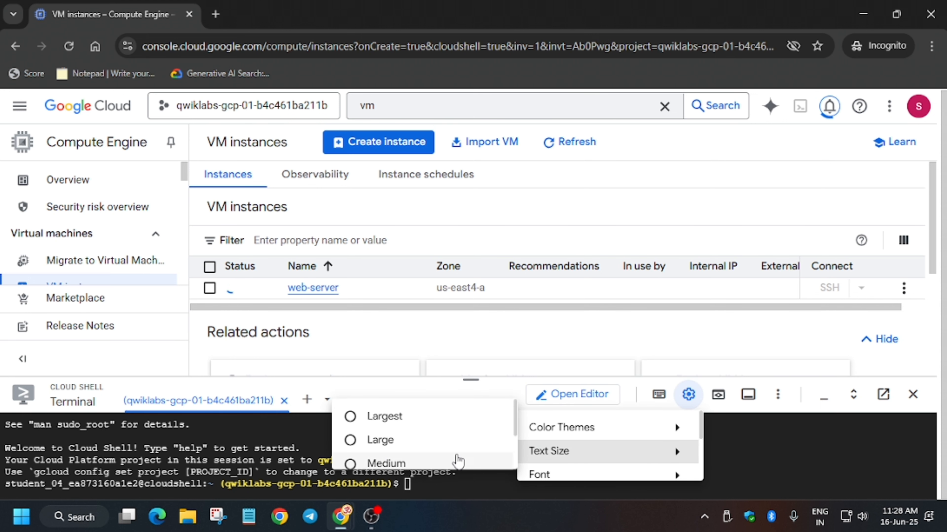
click(455, 463)
drag(471, 379, 470, 349)
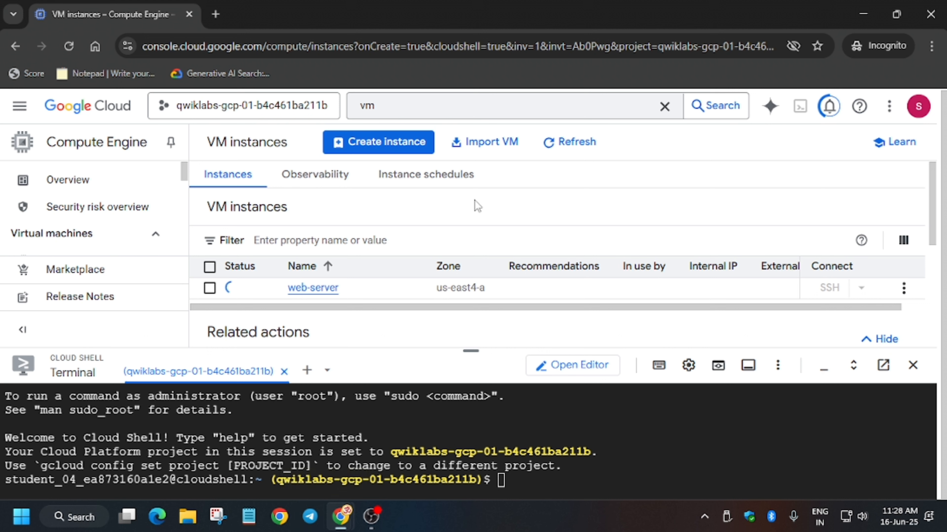
click(559, 153)
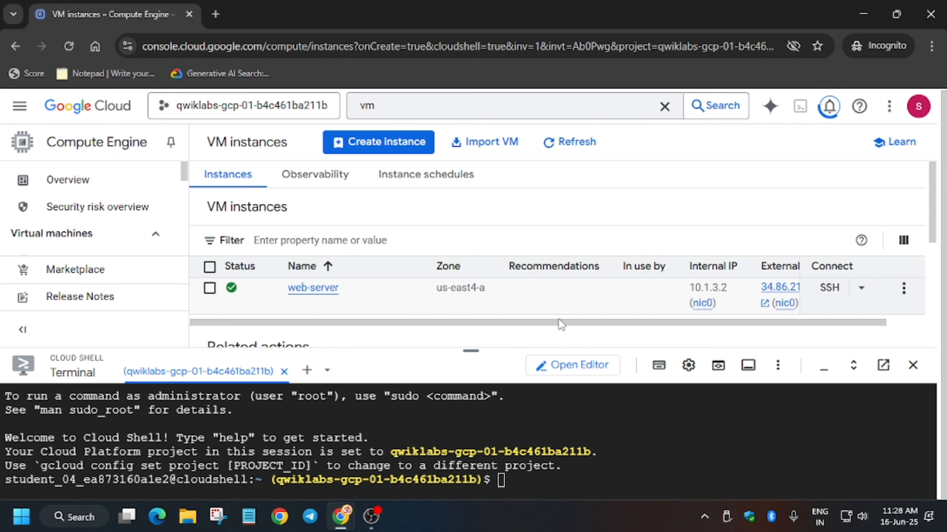
- SSH into web-server by running its gcloud SSH command in Cloud Shell, generating a key with an empty passphrase
click(860, 290)
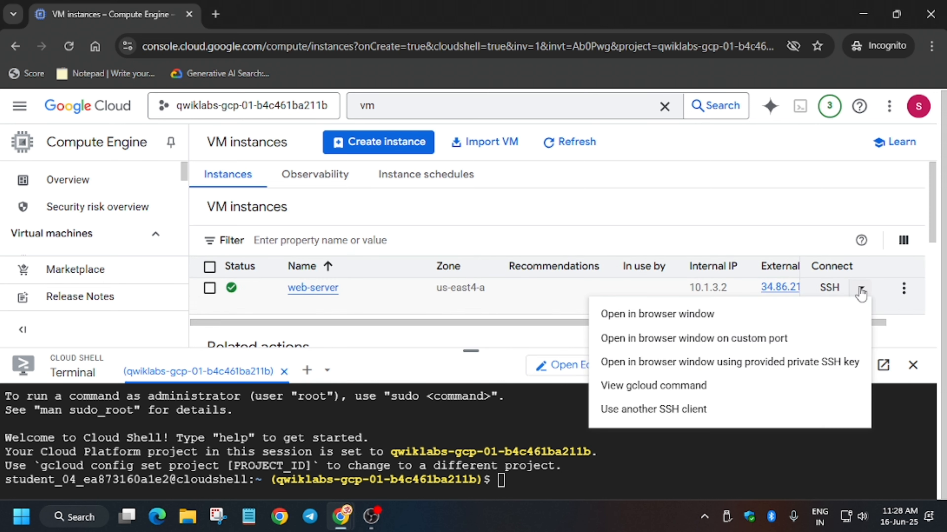
click(629, 388)
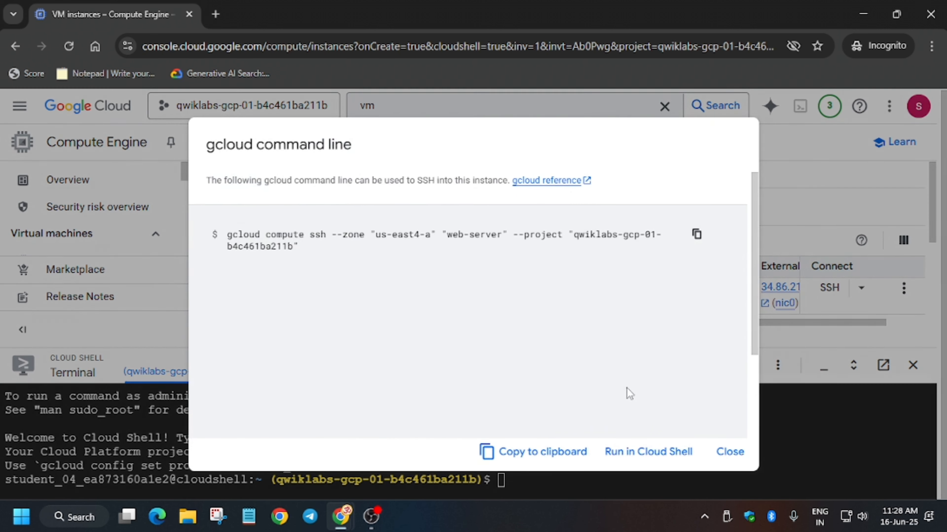
click(661, 453)
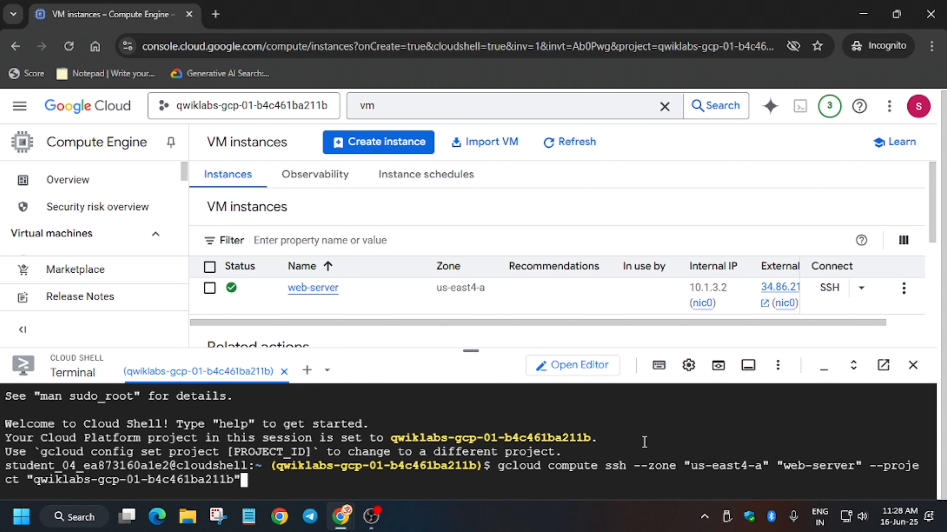
key(Return)
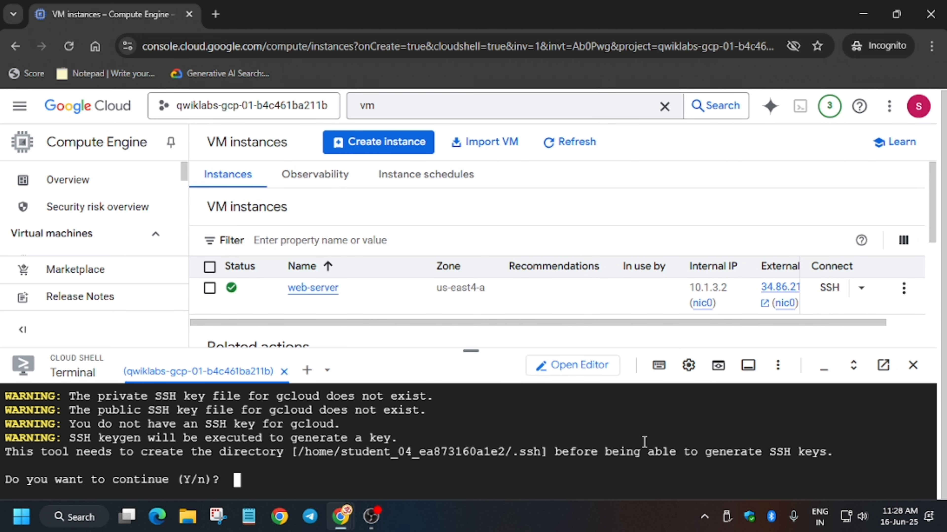
text(y)
key(Return)
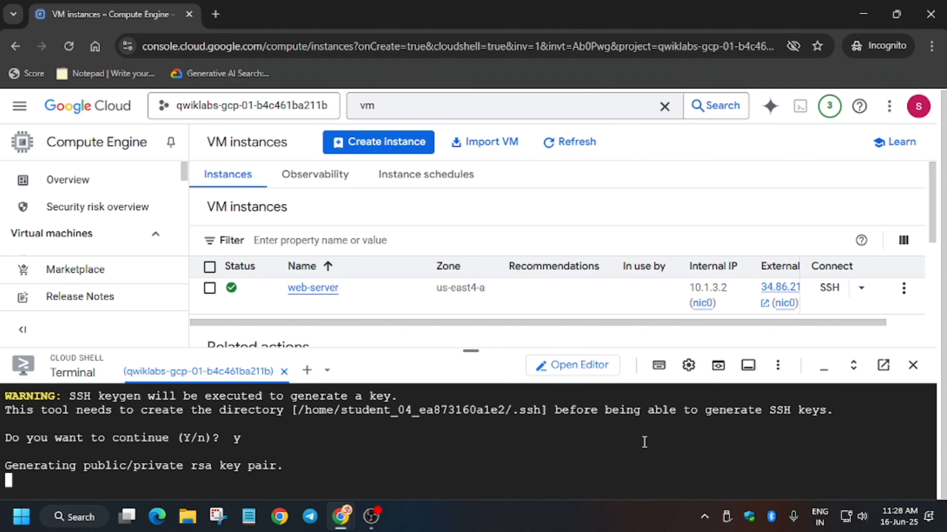
key(Return)
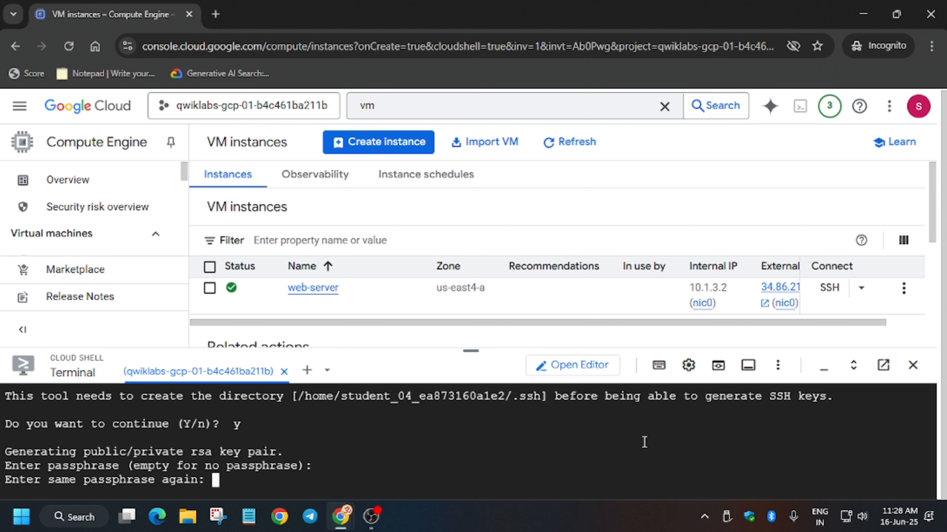
key(Return)
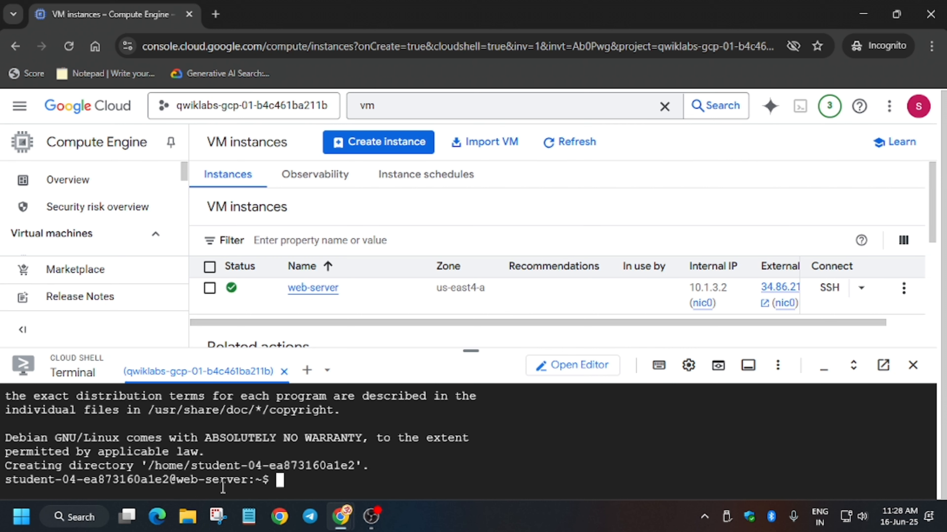
- Copy the sudo apt-get update command from the lab instructions and run it on web-server
key(alt+Tab)
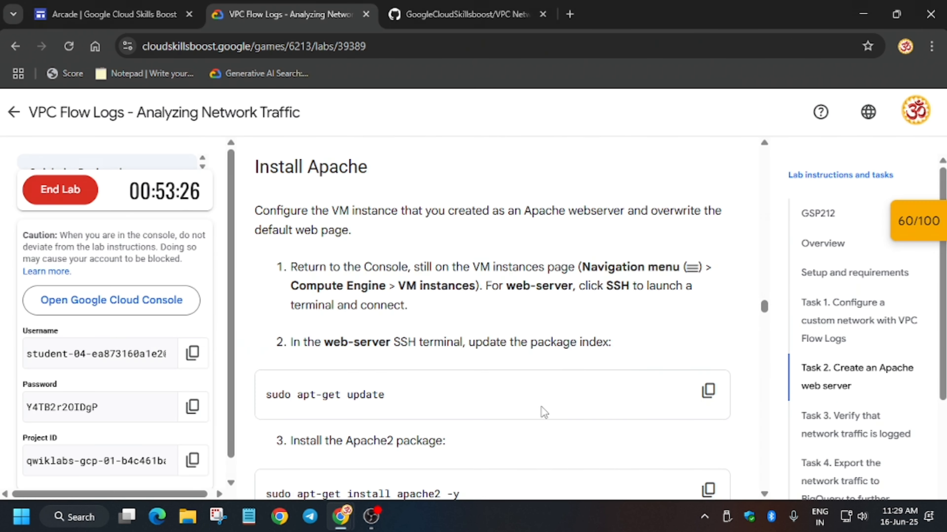
scroll(581, 358, down, 4)
click(706, 241)
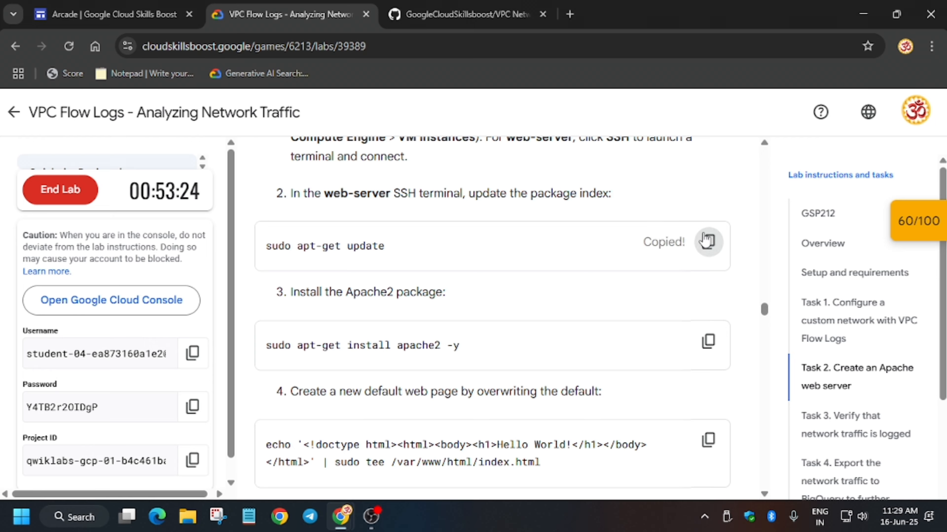
key(alt+Tab)
key(ctrl+v)
key(Return)
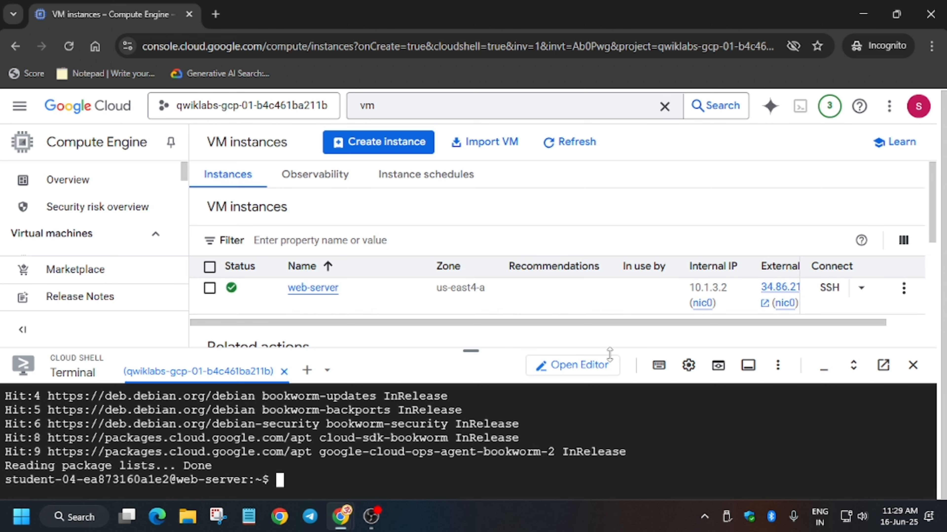
- Copy the sudo apt-get install apache2 -y command from the instructions and run it on web-server
key(alt+Tab)
scroll(580, 368, down, 2)
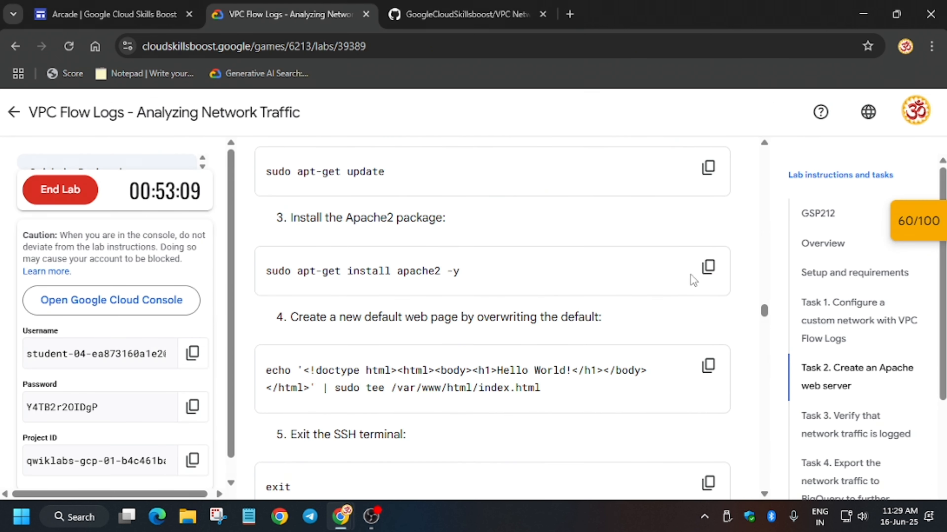
click(707, 269)
key(alt+Tab)
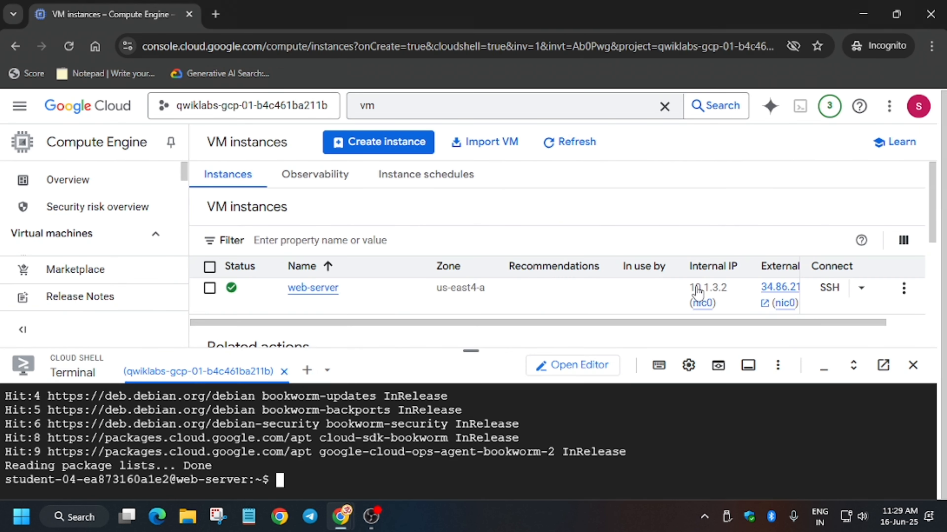
key(ctrl+v)
key(Return)
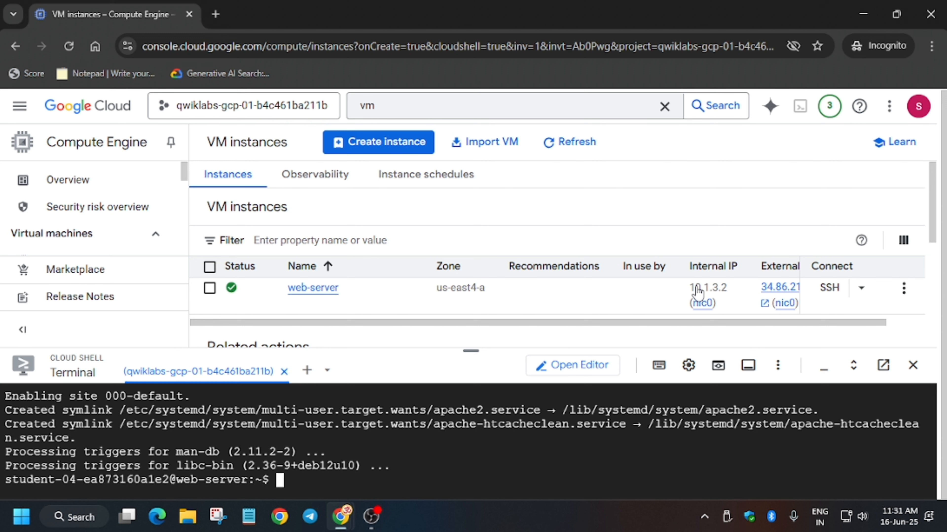
- Copy the command that writes the Hello World page to /var/www/html/index.html and run it on web-server
key(alt+Tab)
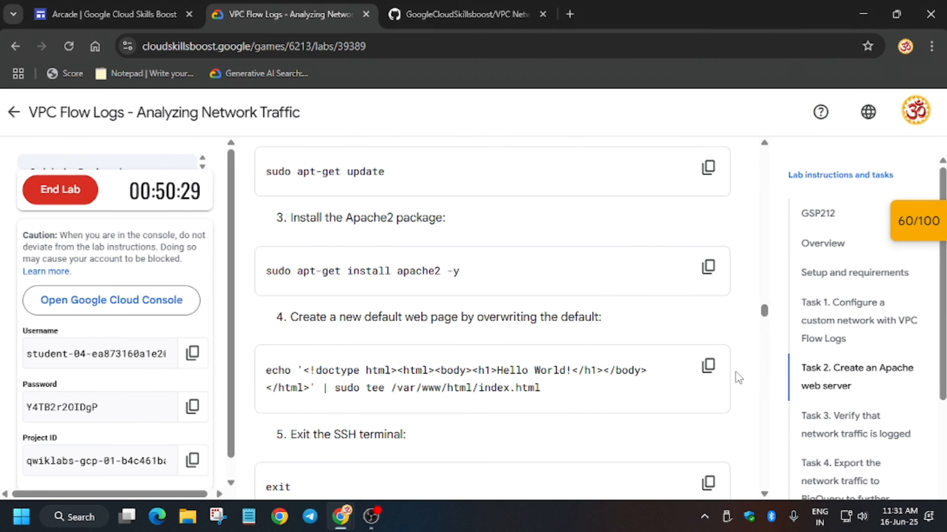
click(721, 376)
key(alt+Tab)
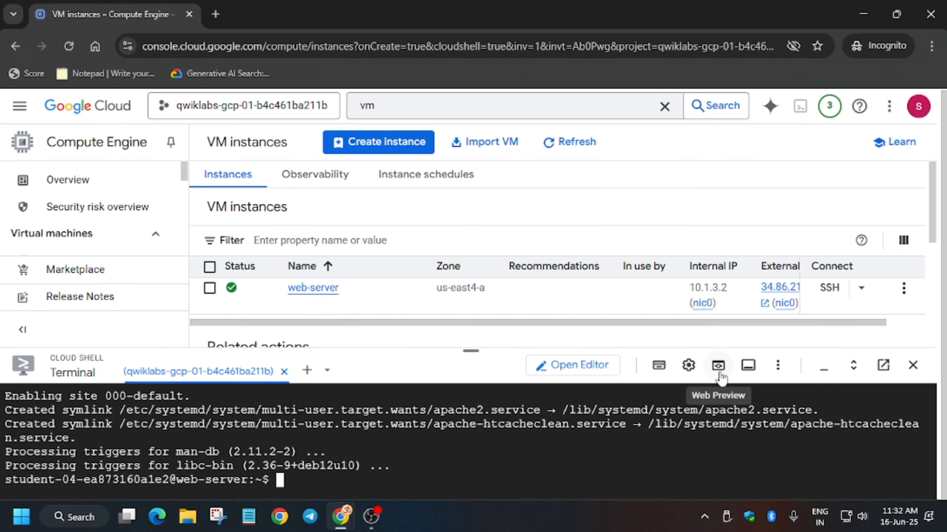
key(ctrl+v)
key(Return)
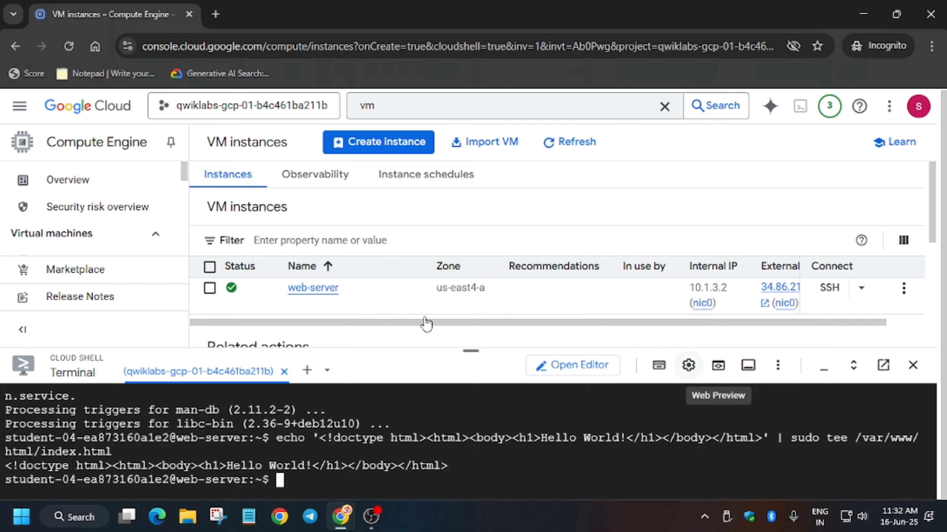
- Run the lab progress check for installing Apache in the web server
key(alt+Tab)
scroll(394, 360, down, 9)
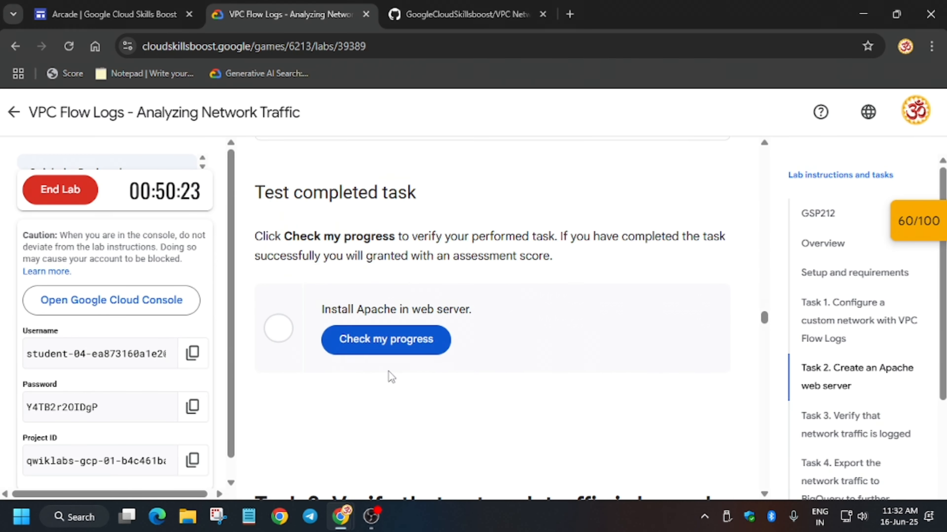
click(398, 339)
- Read the Task 3 instructions on accessing the VPC Flow Logs in Logs Explorer
scroll(400, 342, down, 2)
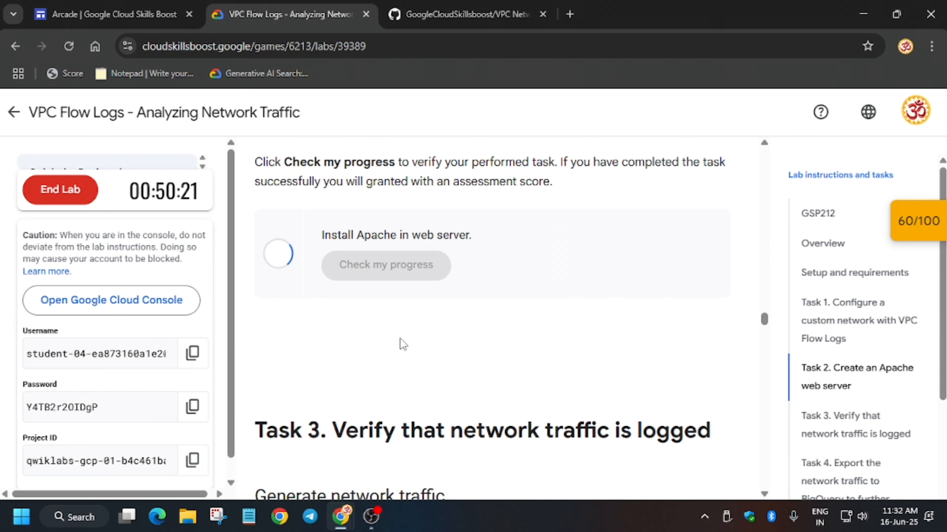
scroll(403, 344, down, 5)
scroll(401, 342, up, 14)
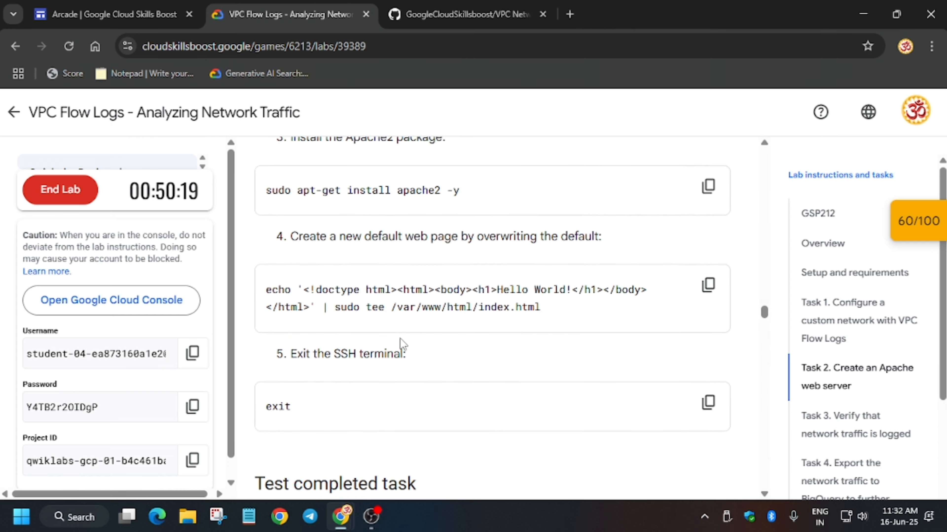
scroll(710, 293, down, 9)
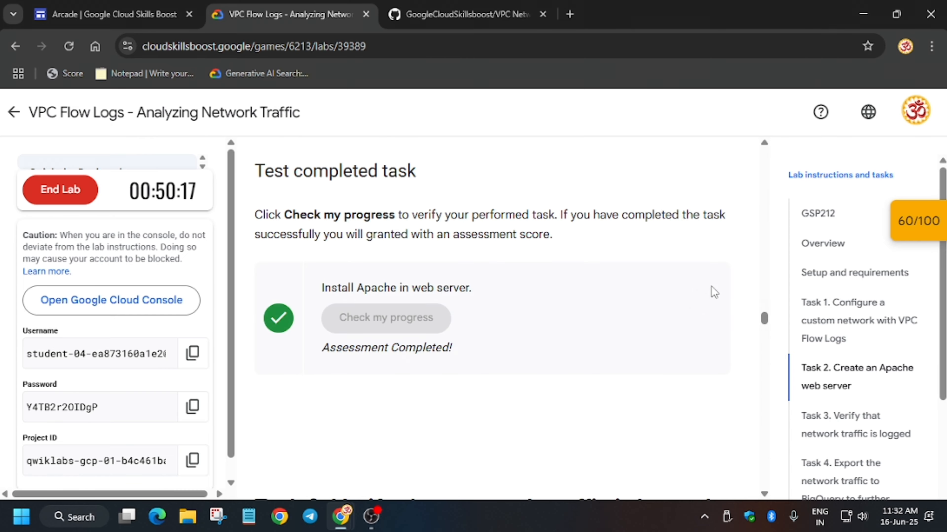
scroll(541, 330, down, 20)
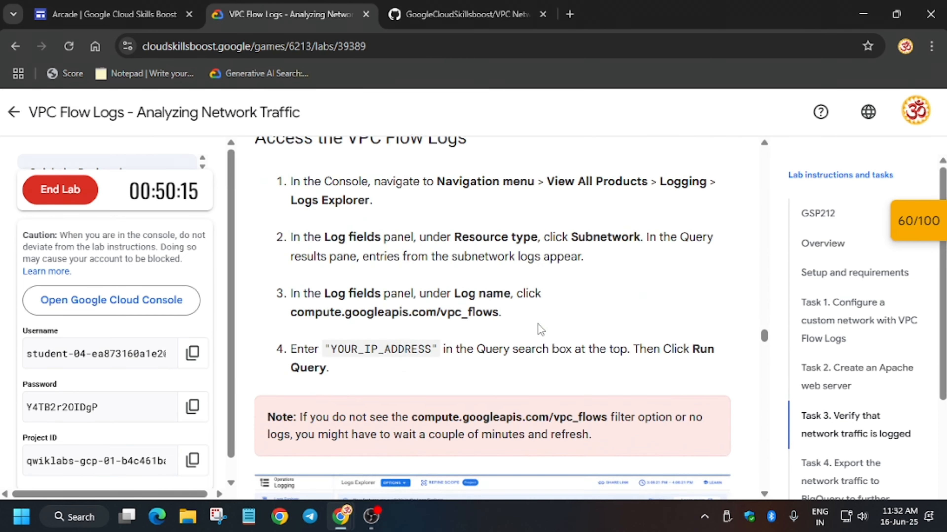
scroll(540, 330, down, 20)
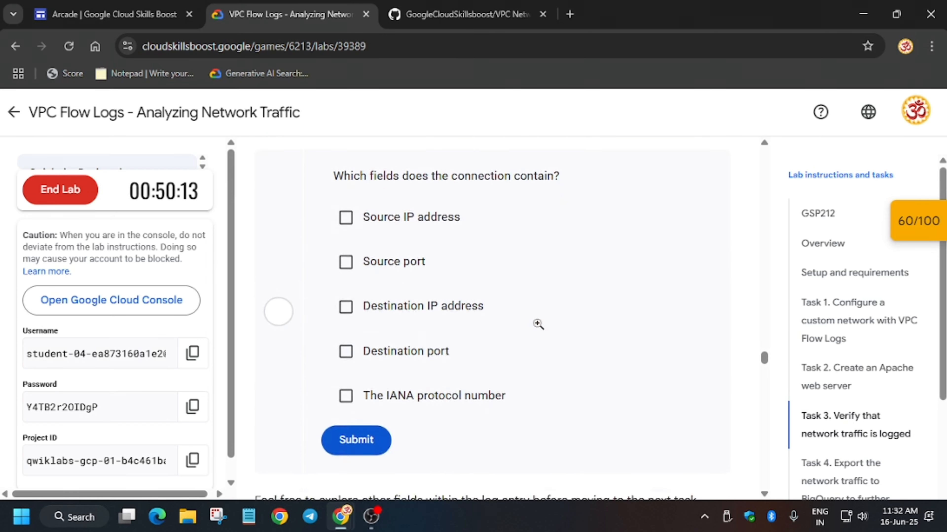
- Re-run the Install Apache and BigQuery export progress checks from the score panel, then close the panel
click(909, 222)
click(827, 276)
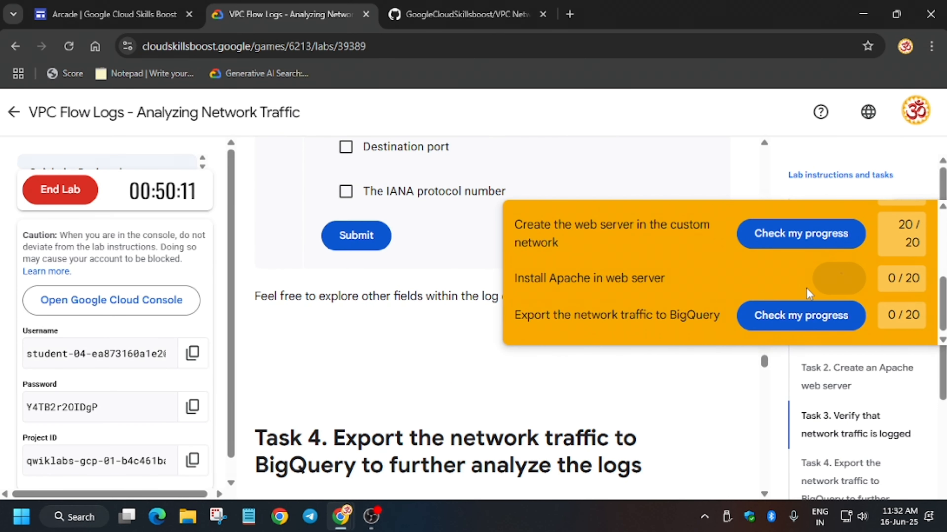
click(804, 322)
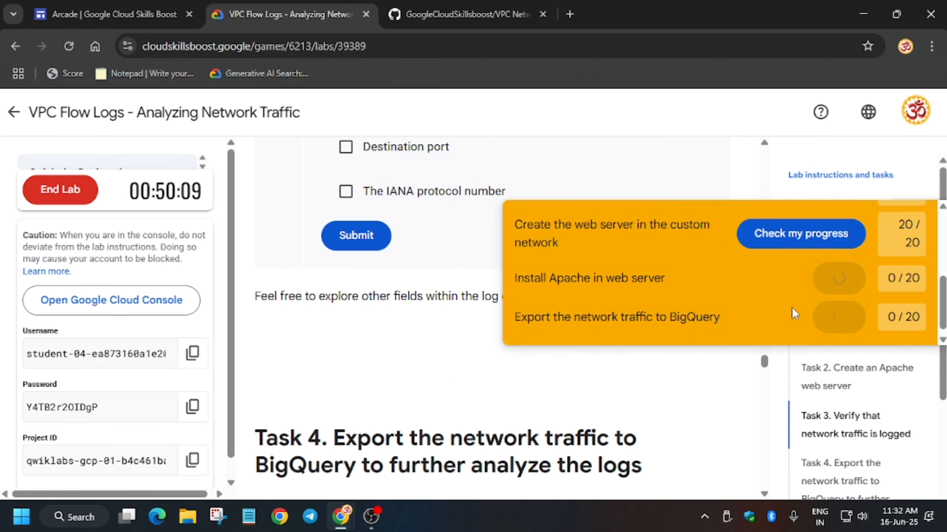
drag(942, 299, 942, 230)
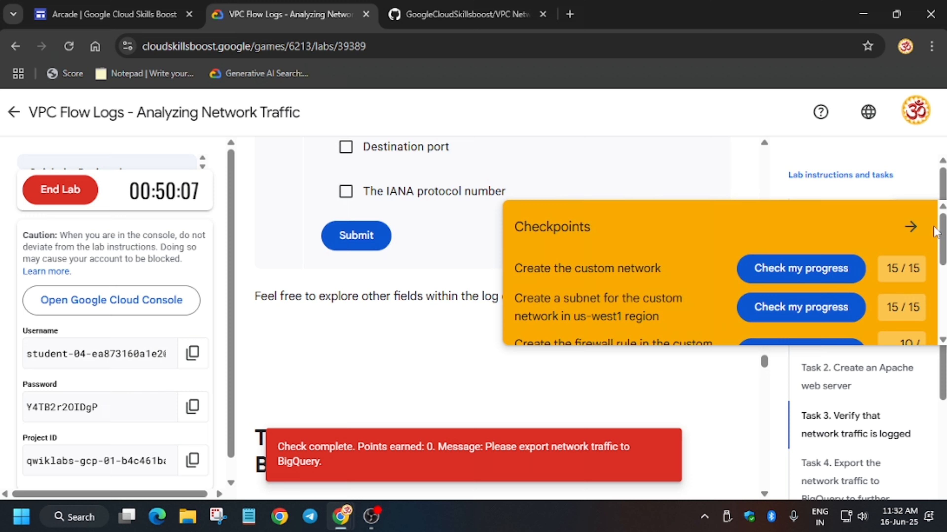
click(920, 230)
- Open an SSH-in-browser session to the web-server VM instance
key(alt+Tab)
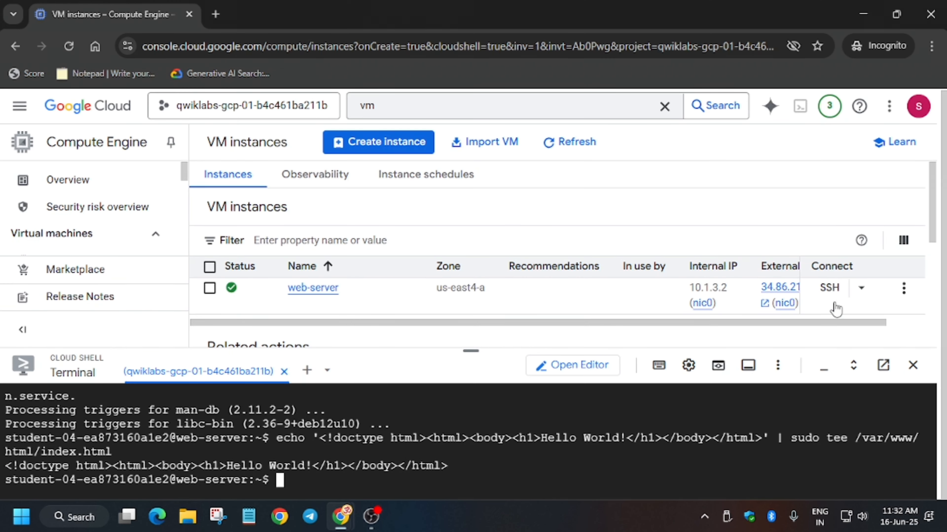
click(826, 297)
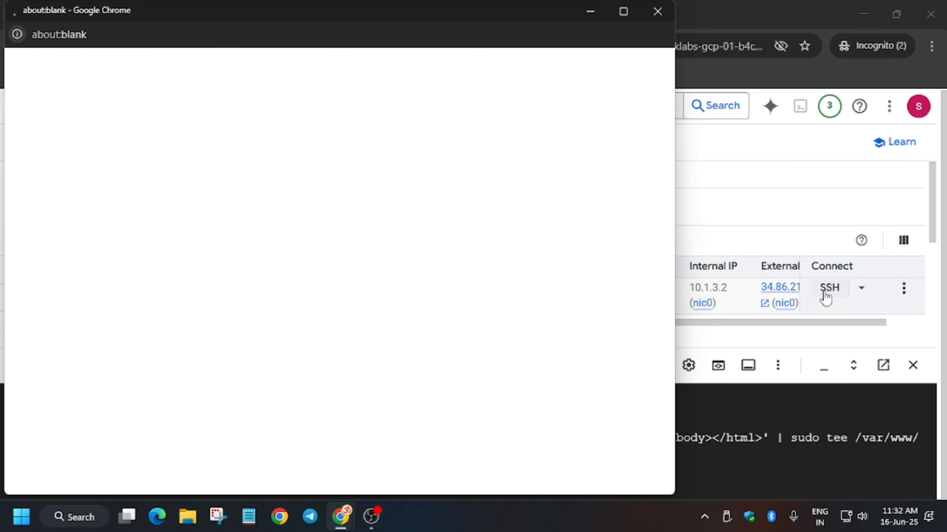
click(861, 290)
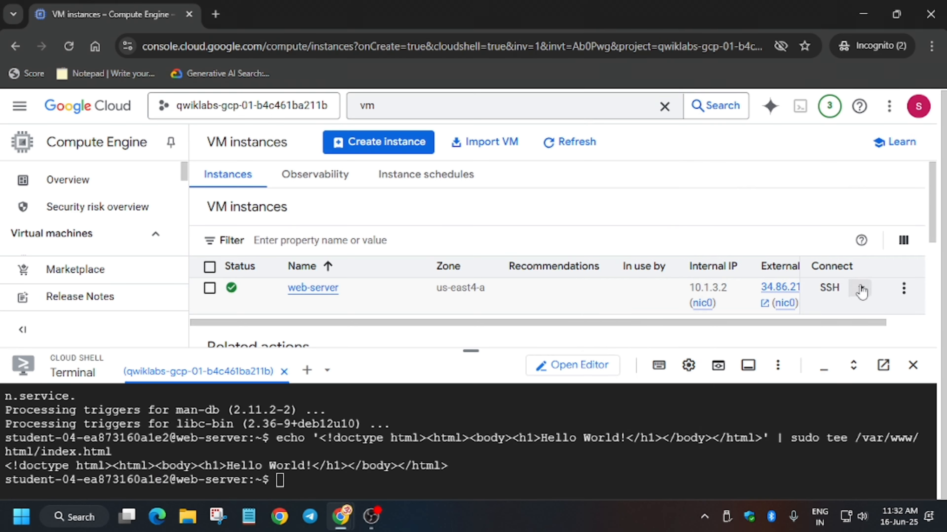
click(861, 290)
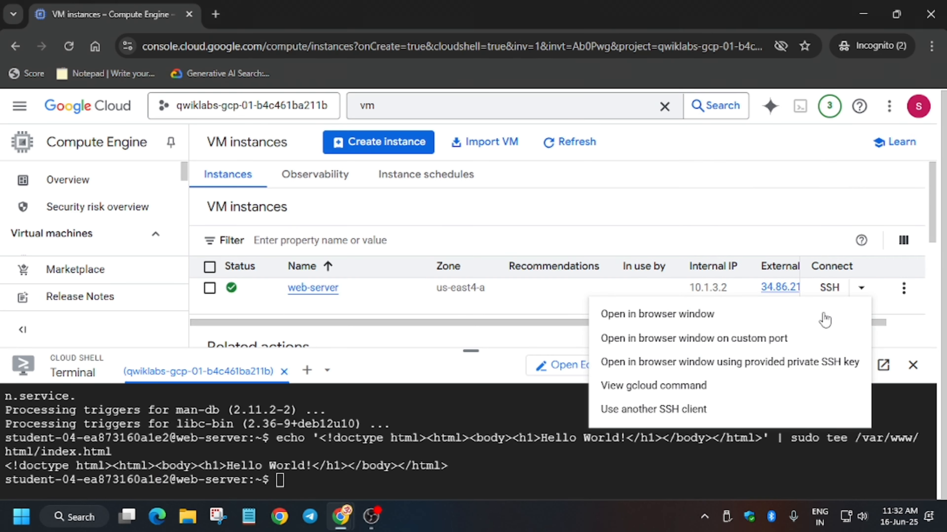
click(442, 452)
mouse_move(341, 516)
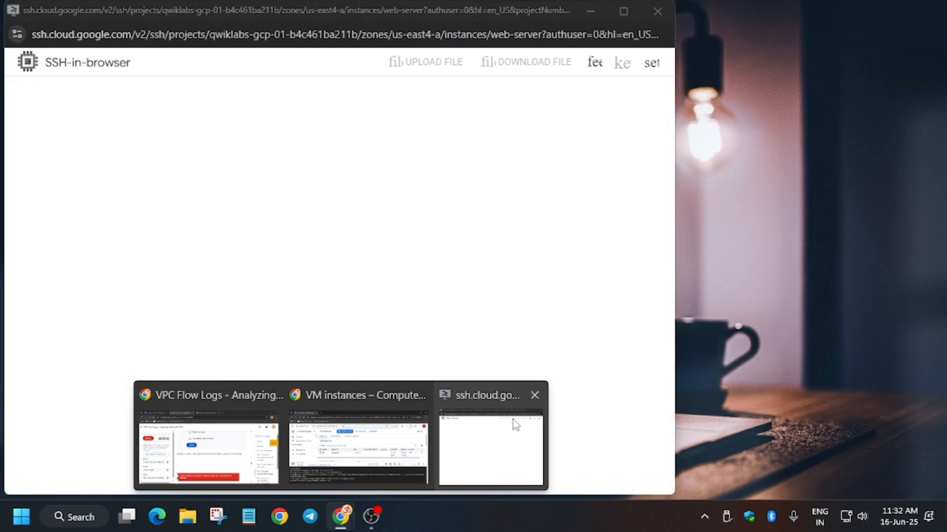
click(516, 425)
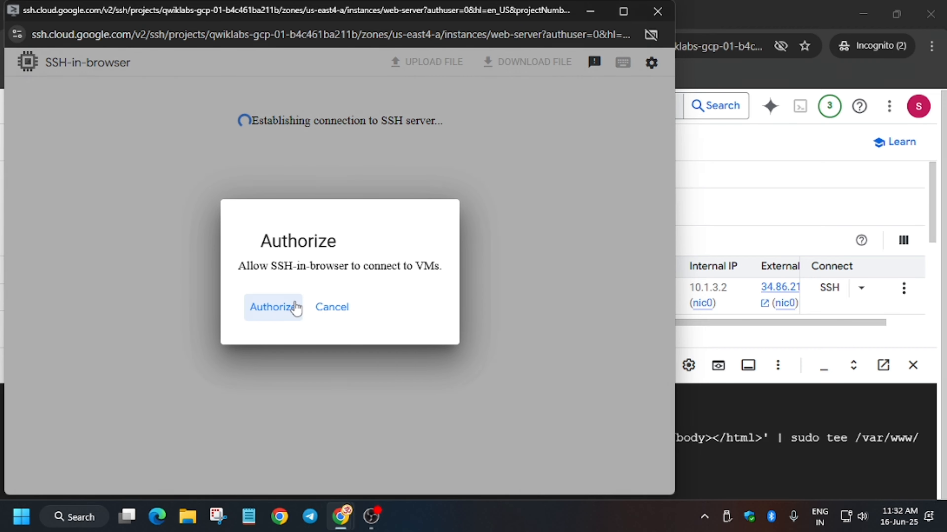
click(279, 321)
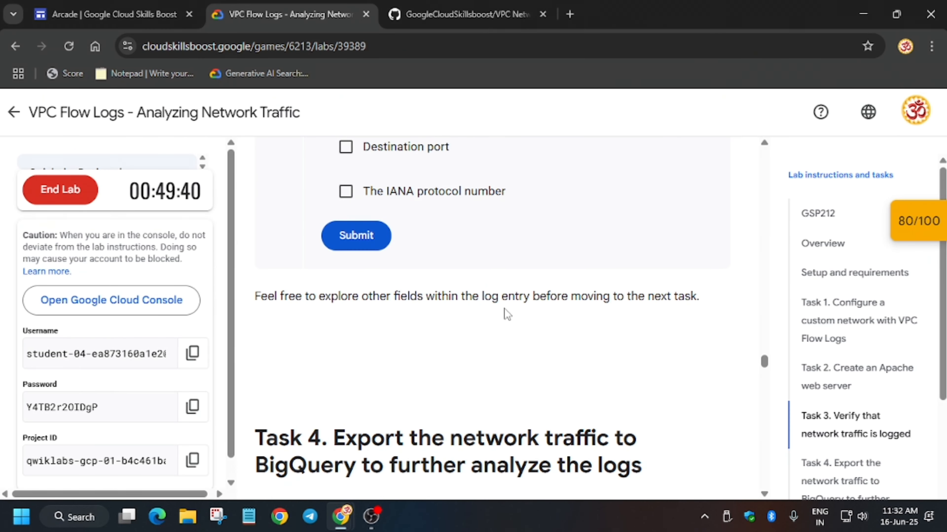
- Copy "Logs Explorer" from the Task 4 instructions and open Logs Explorer through the console search
scroll(503, 310, down, 4)
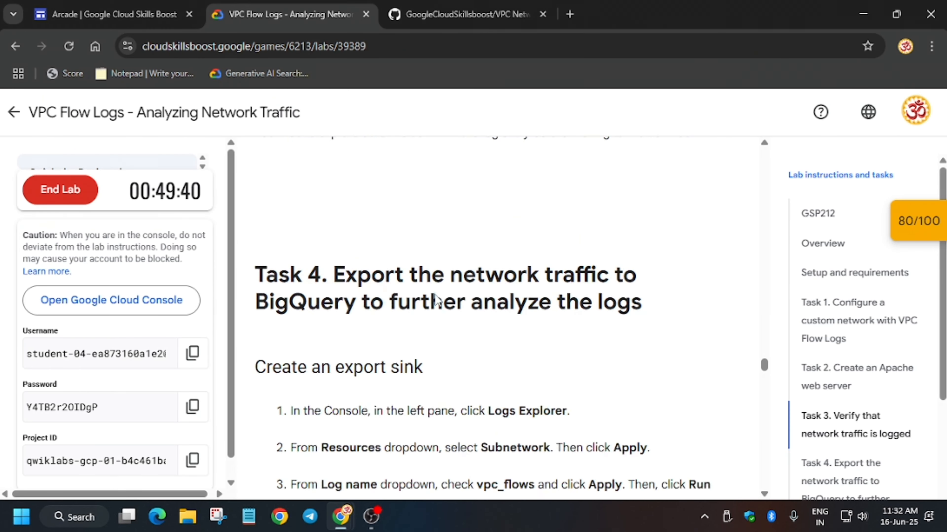
scroll(435, 298, down, 5)
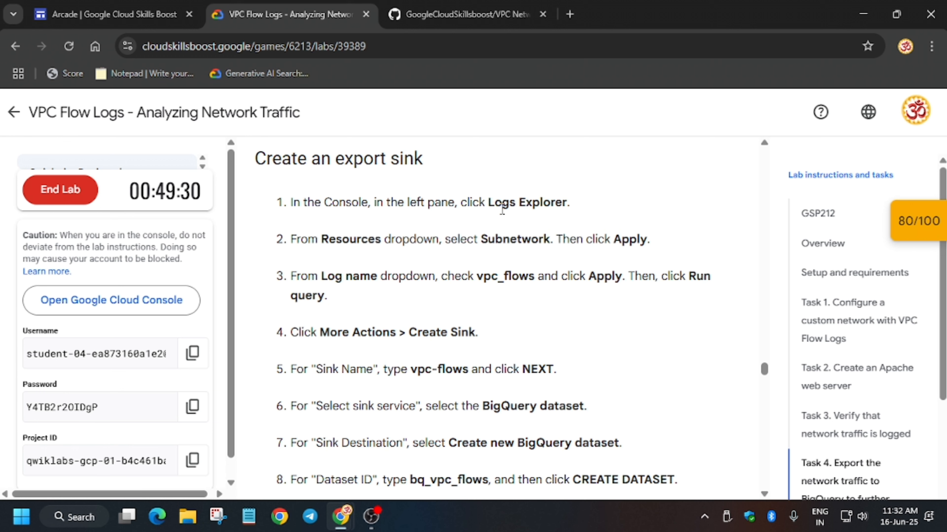
drag(488, 202, 568, 210)
key(alt+Tab)
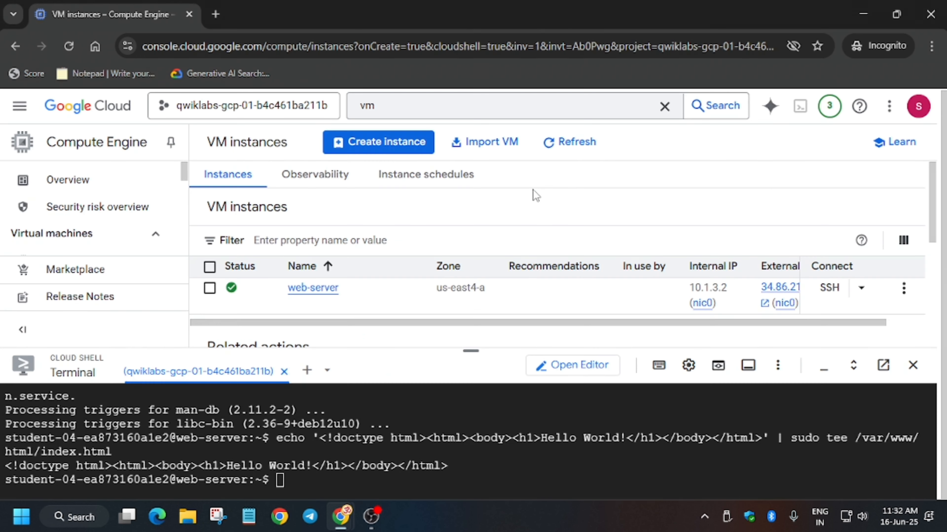
click(406, 104)
text(s)
double_click(406, 104)
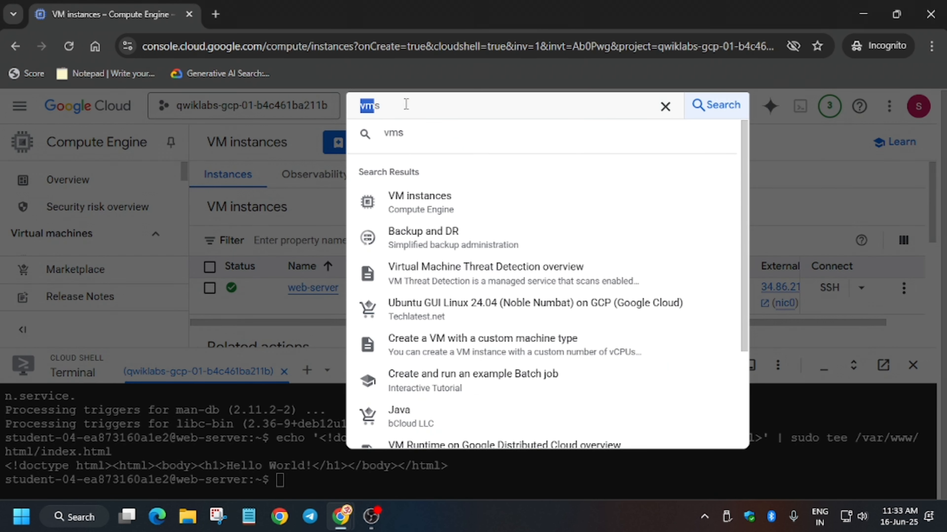
key(ctrl+v)
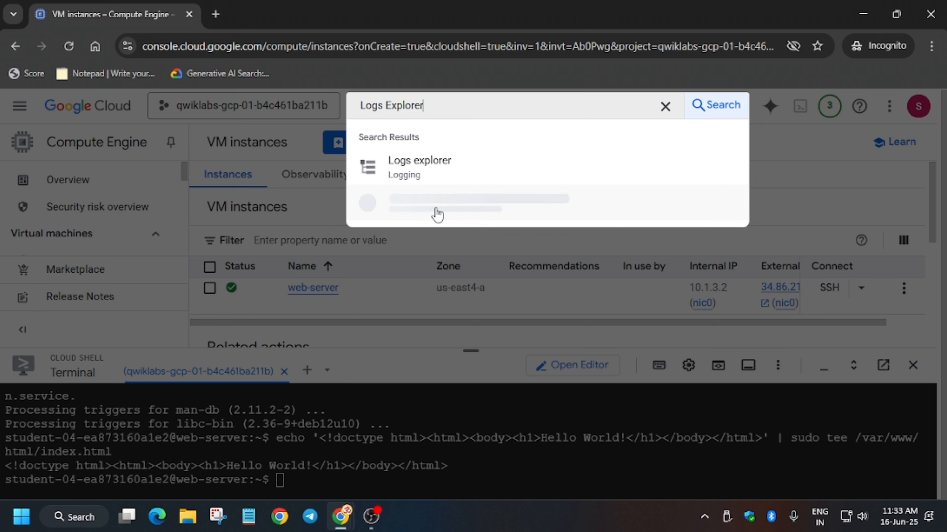
click(447, 170)
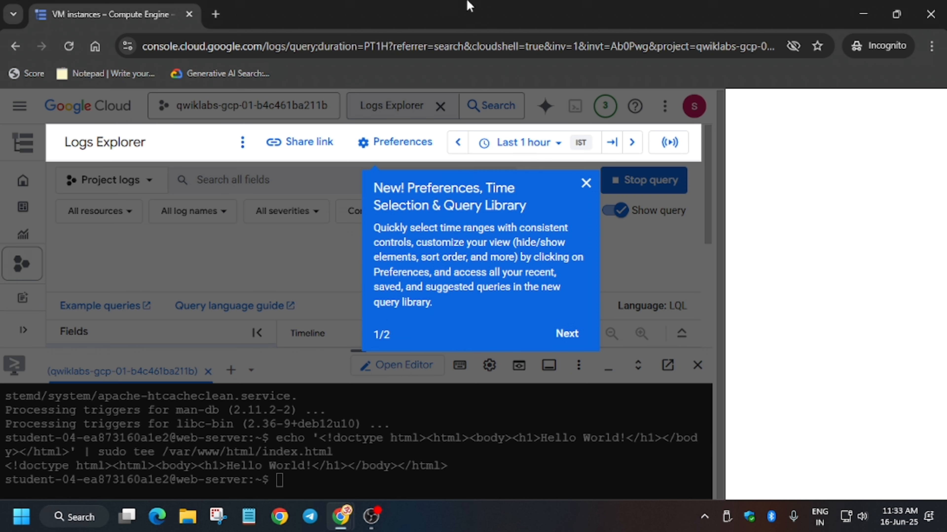
- Dismiss the Logs Explorer tips popup and leave the tutorial panel
click(586, 183)
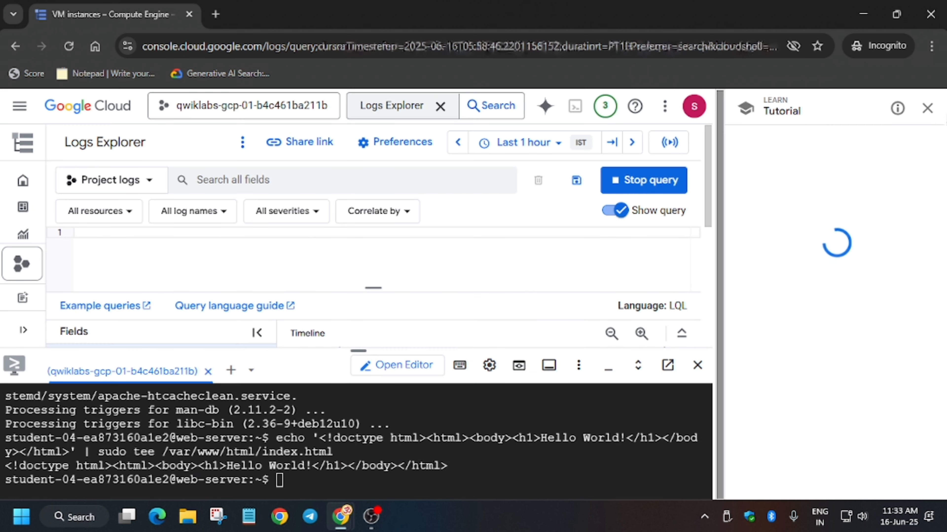
click(927, 108)
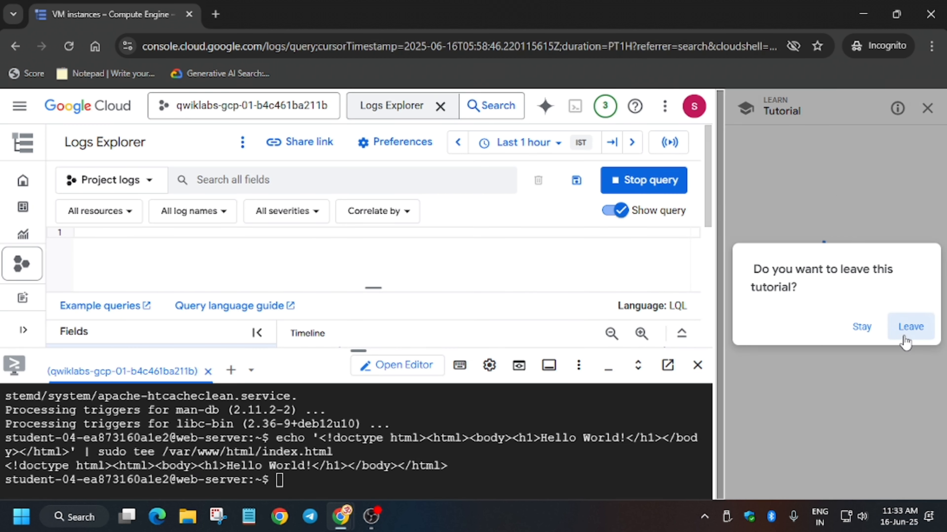
click(907, 325)
drag(356, 351, 386, 482)
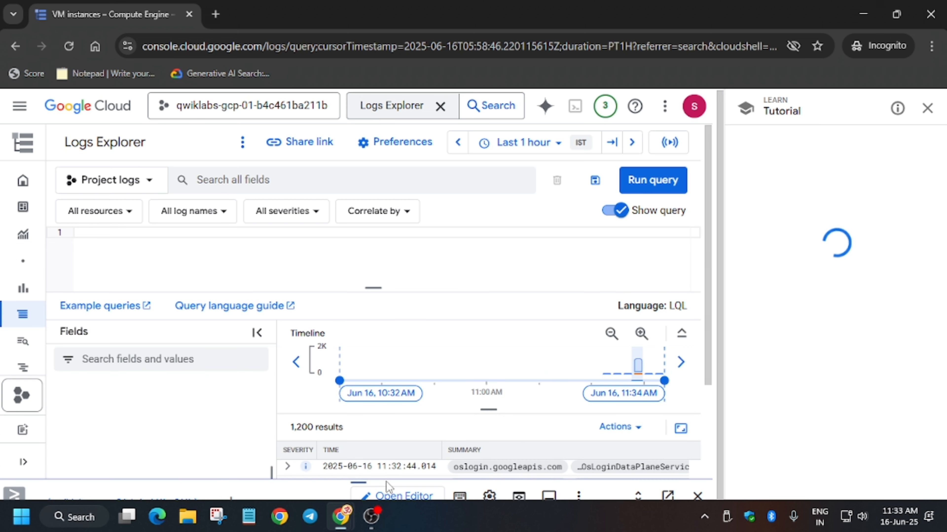
click(927, 108)
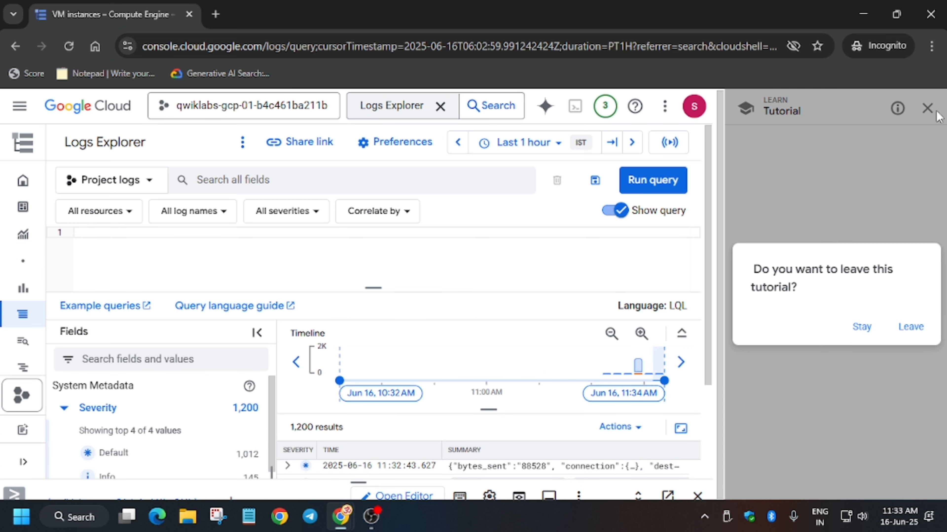
click(911, 327)
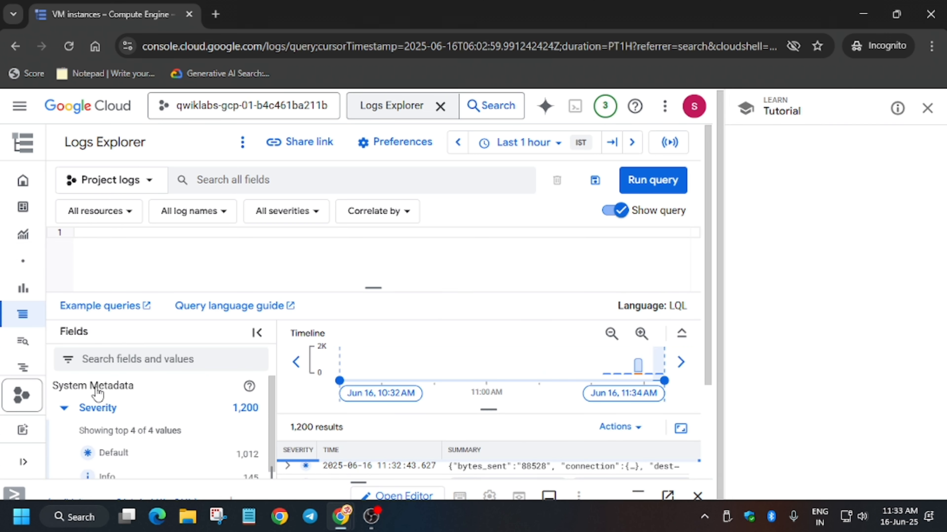
- Filter the Logs Explorer query to the Subnetwork resource type
scroll(112, 391, down, 2)
scroll(123, 418, down, 8)
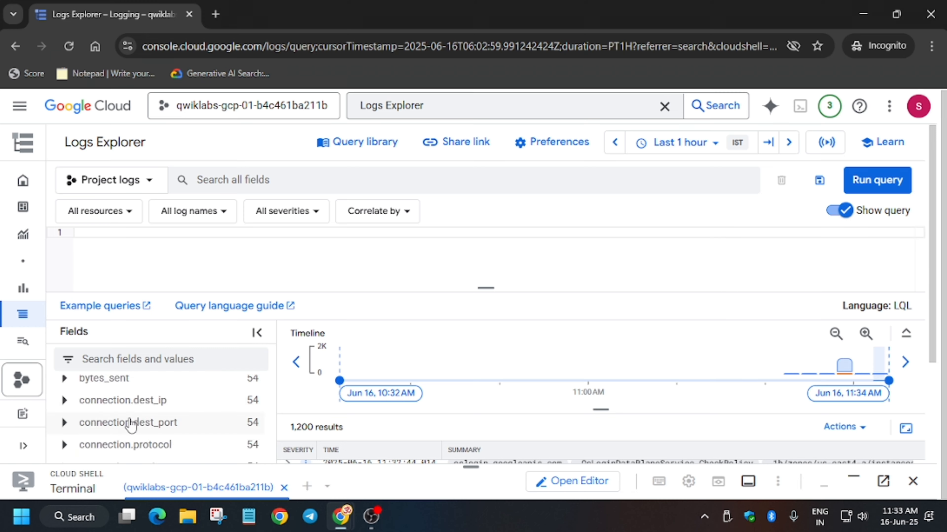
key(alt+Tab)
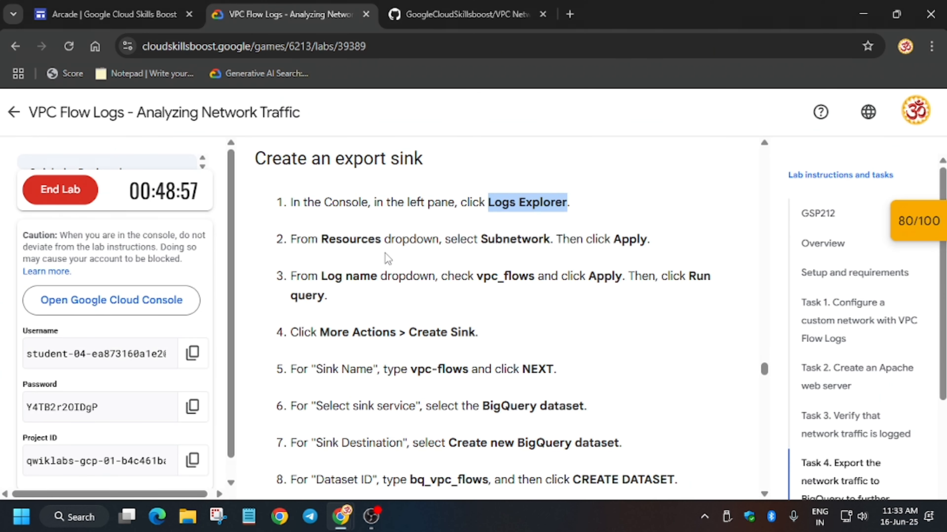
key(alt+Tab)
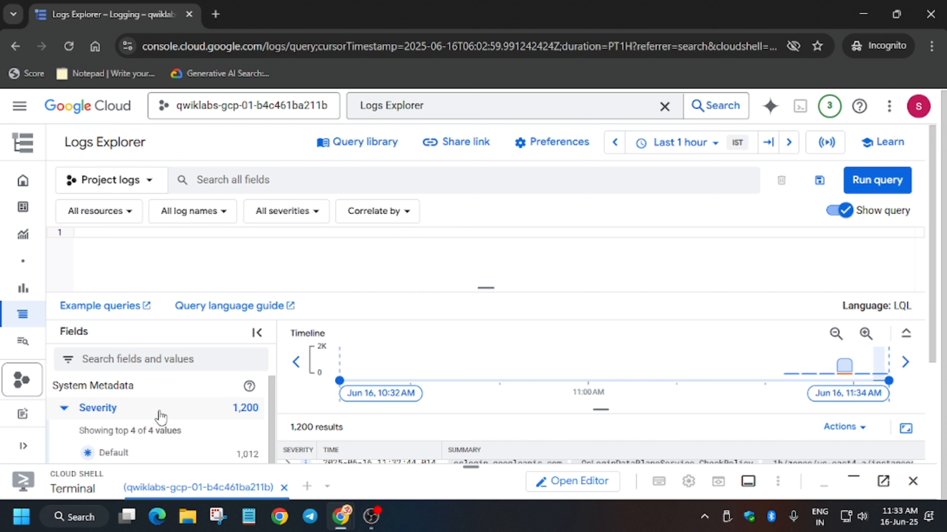
click(122, 410)
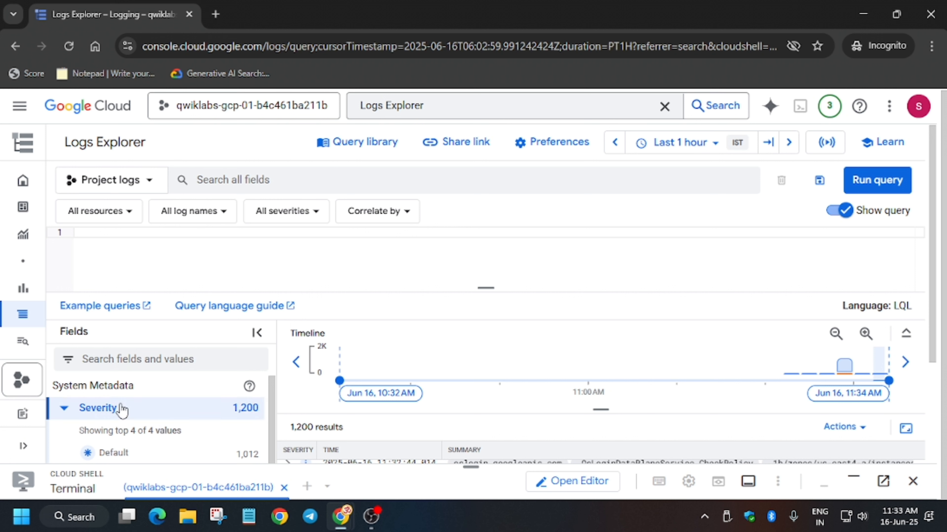
click(64, 409)
scroll(107, 423, down, 1)
scroll(107, 424, down, 3)
scroll(106, 423, up, 4)
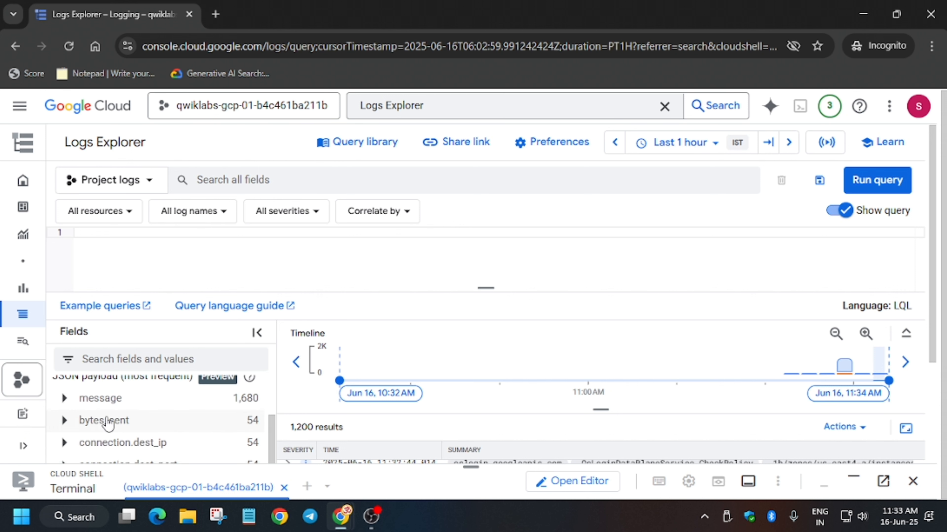
click(63, 439)
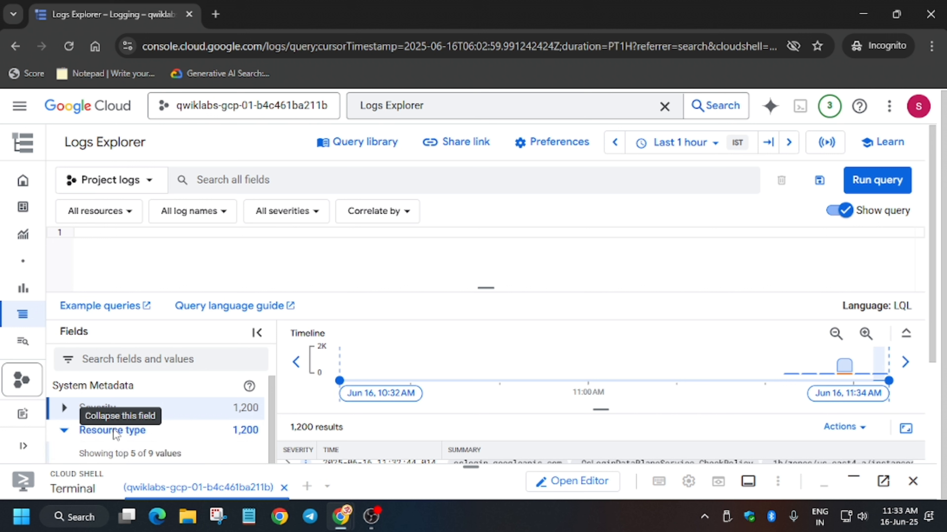
scroll(164, 438, down, 2)
scroll(174, 444, down, 2)
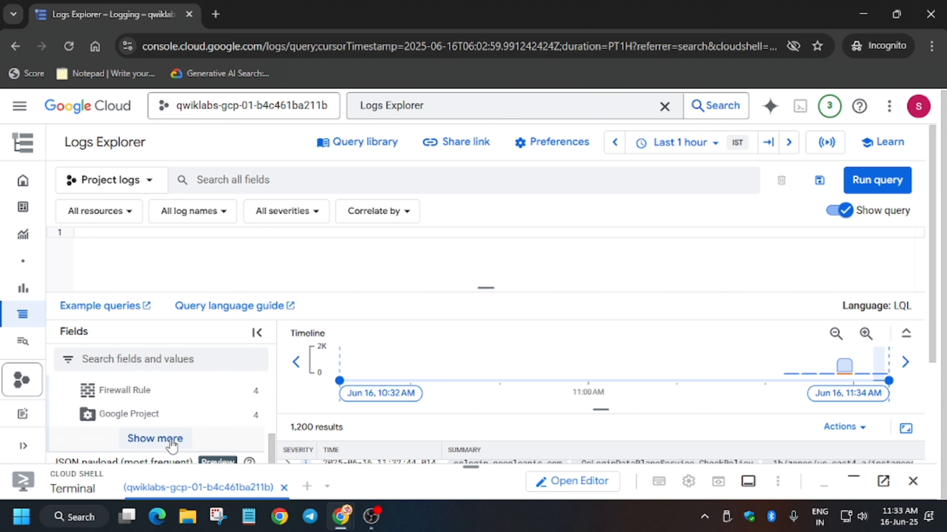
scroll(171, 444, up, 2)
click(171, 446)
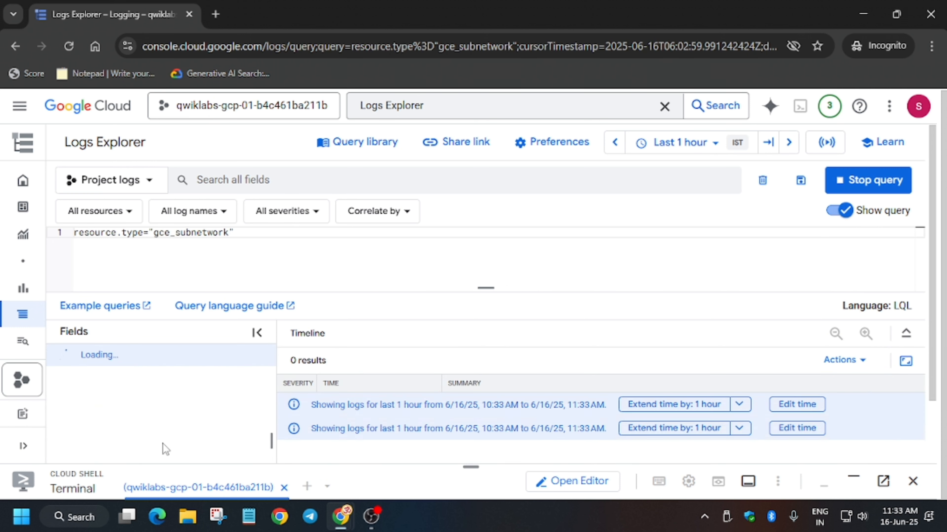
- Add the vpc_flows log name to the query filter
key(alt+Tab)
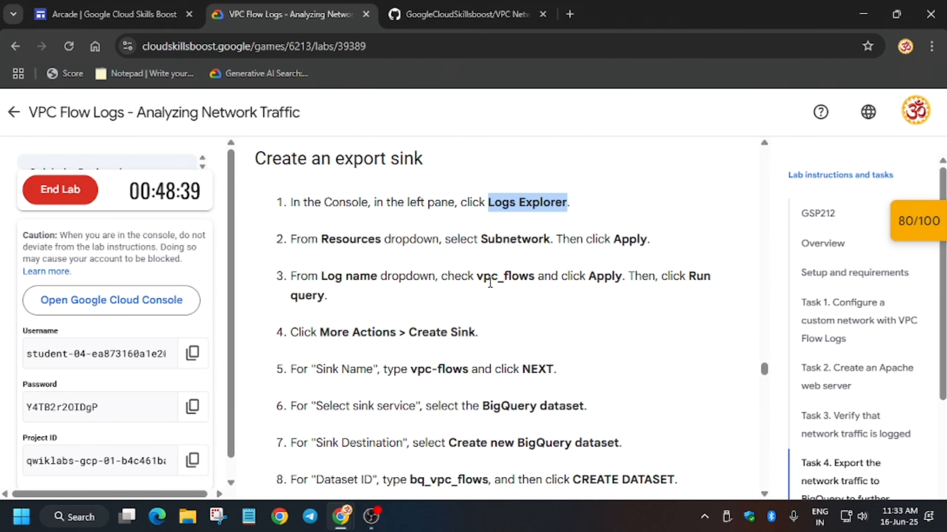
key(alt+Tab)
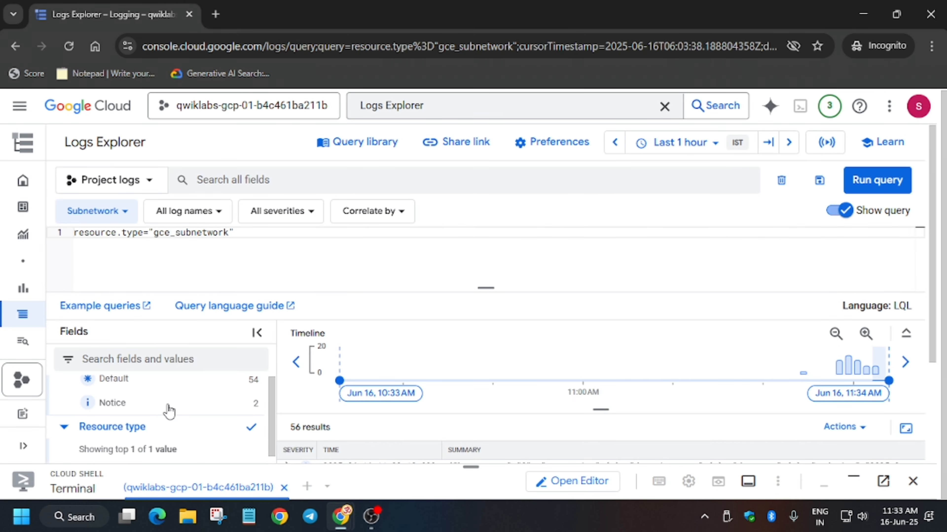
scroll(167, 412, down, 5)
scroll(160, 429, down, 8)
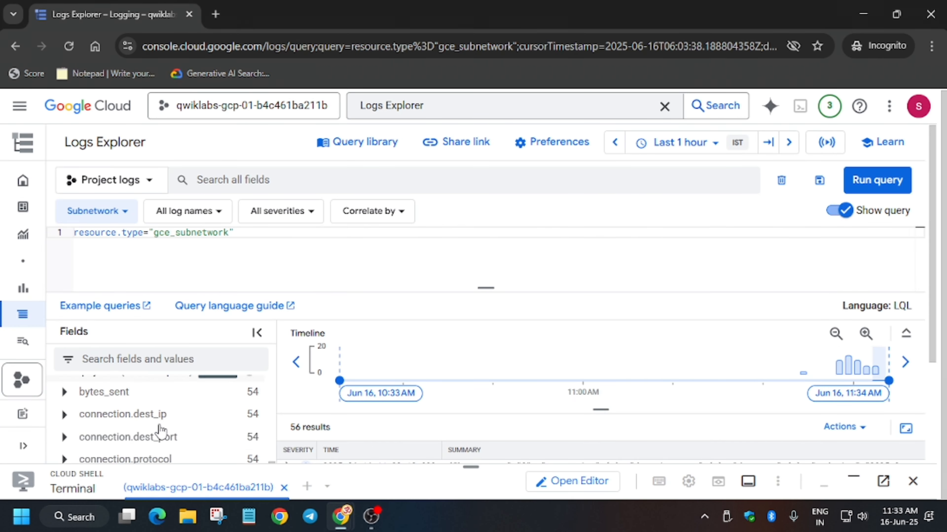
scroll(161, 432, up, 15)
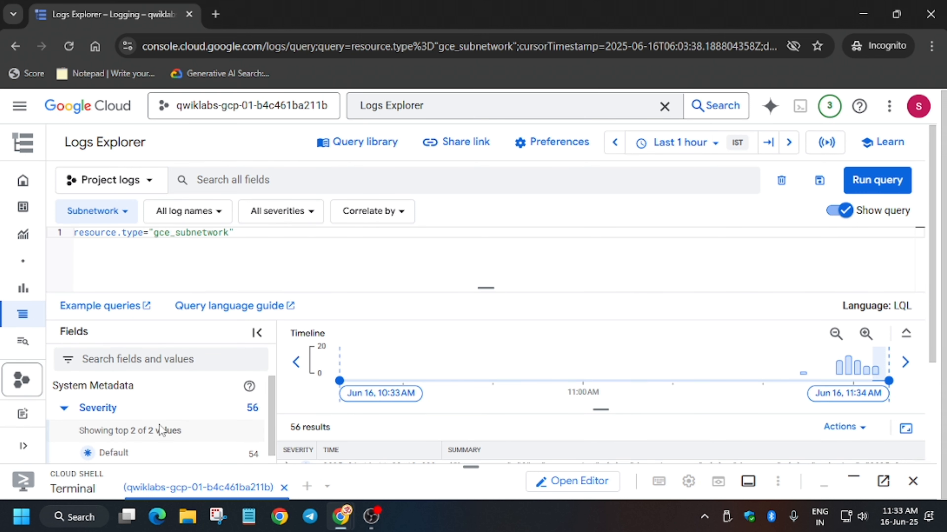
scroll(160, 431, down, 3)
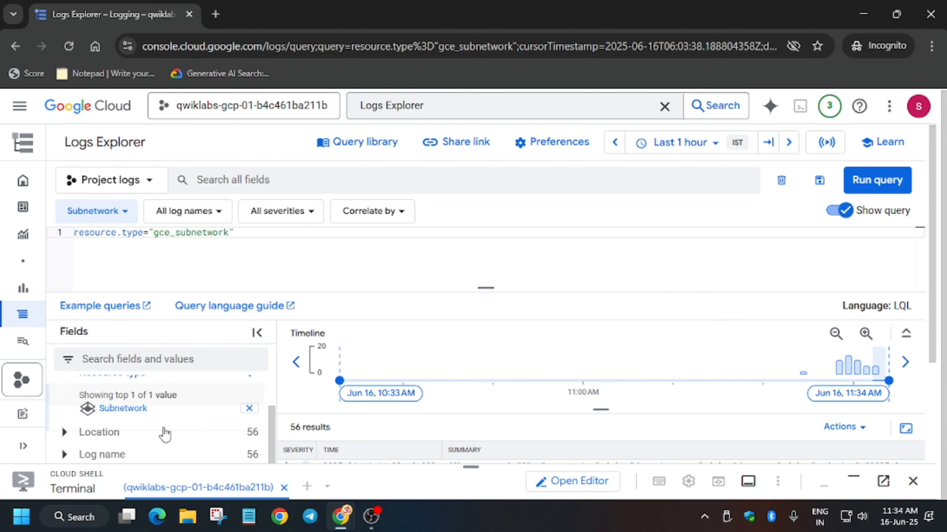
scroll(165, 434, down, 1)
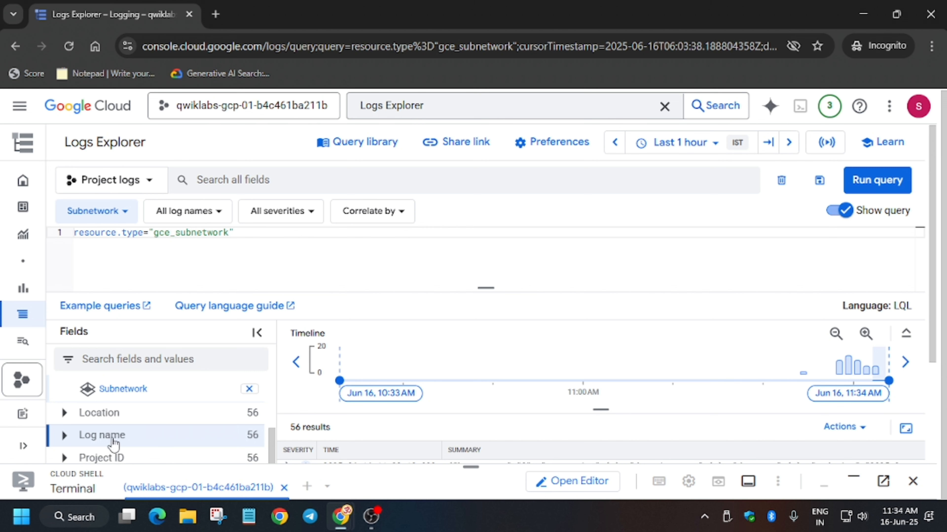
click(67, 436)
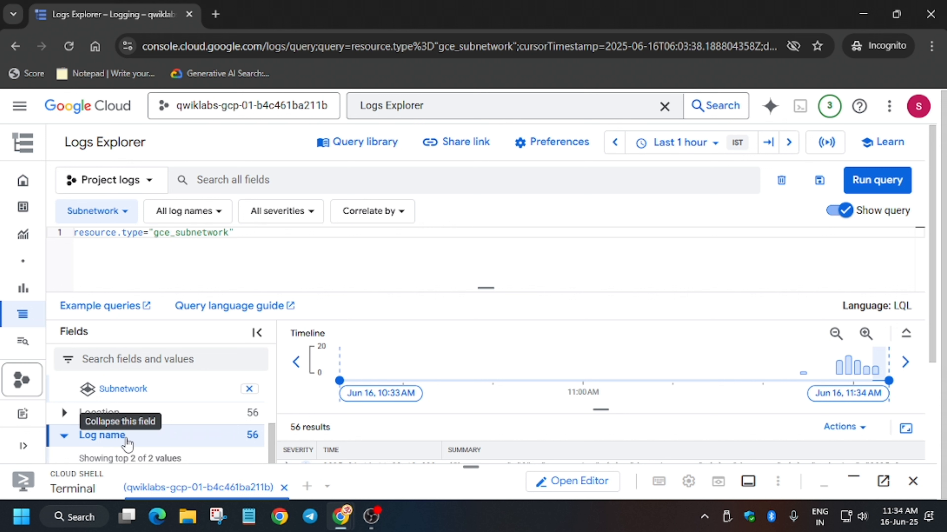
scroll(126, 442, down, 2)
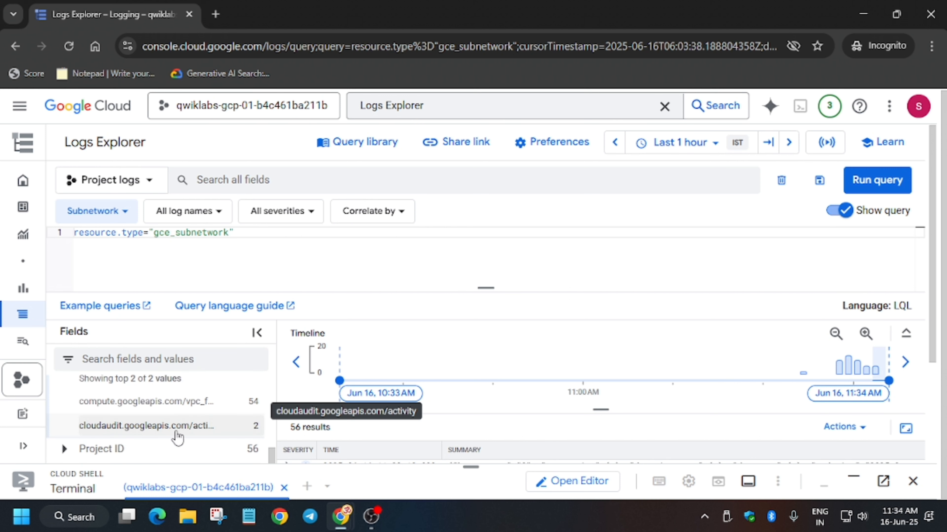
click(155, 409)
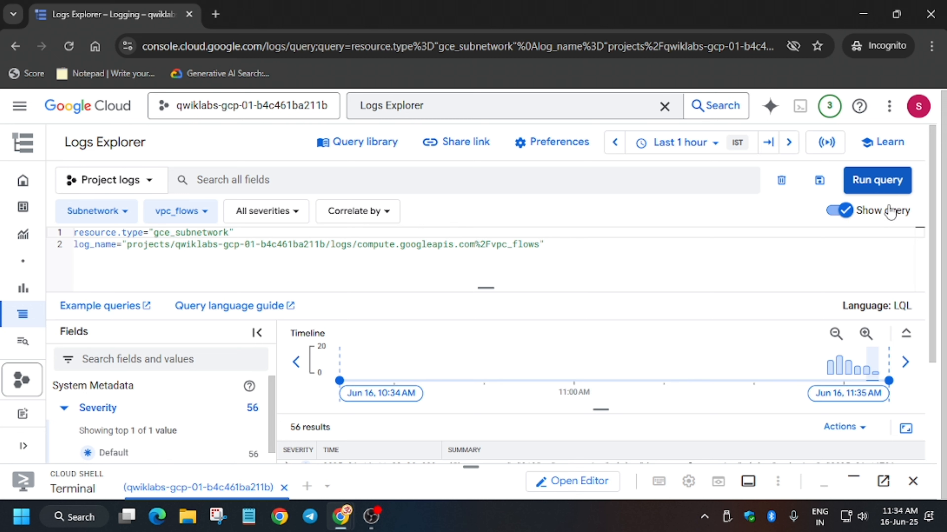
- Run the flow-log query and start creating a sink from its actions
click(877, 180)
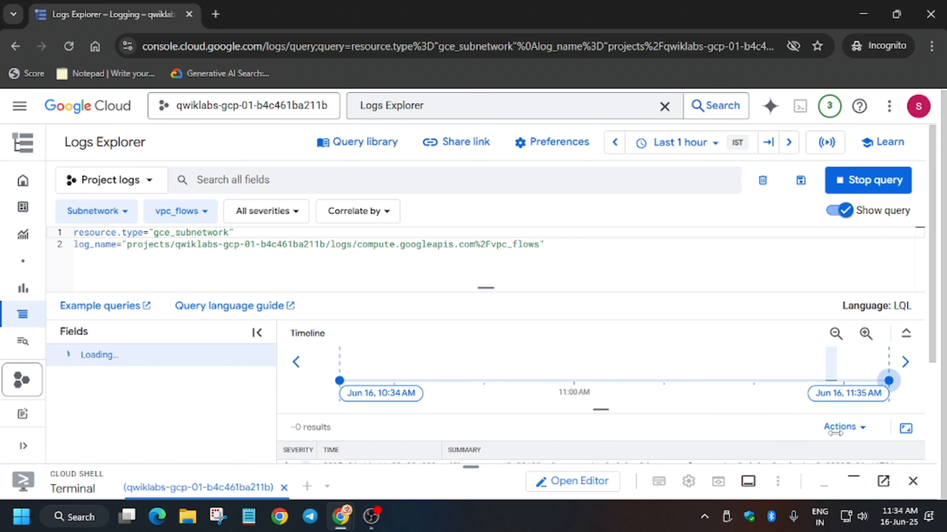
click(839, 427)
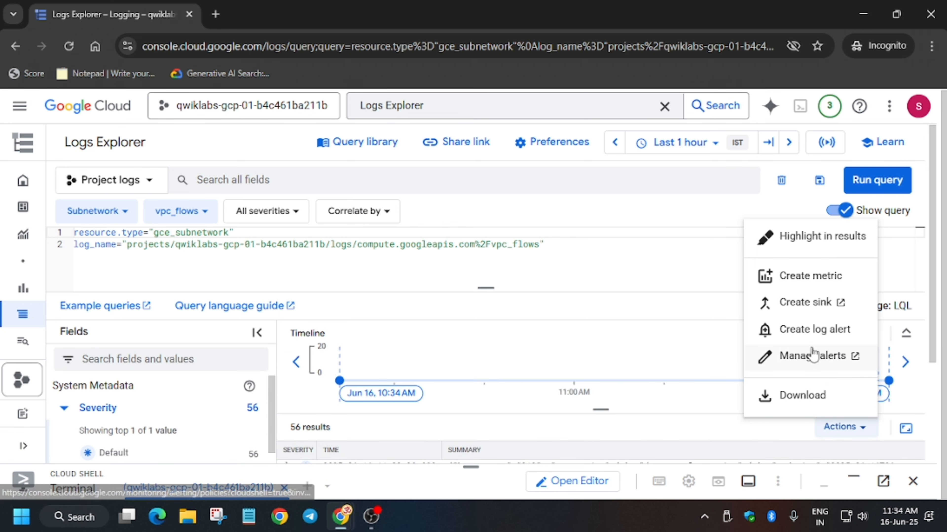
click(792, 308)
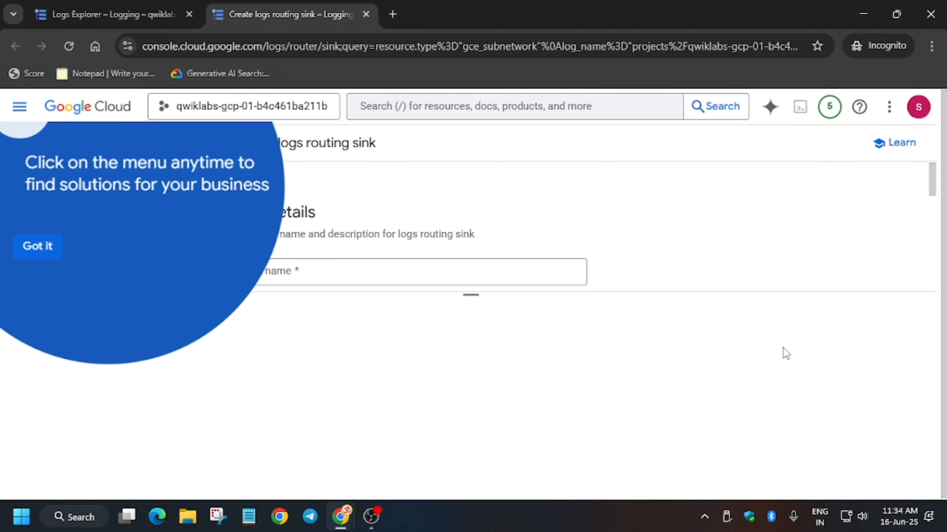
- Copy vpc-flows from the instructions, enter it as the sink name, dismiss the menu tip and continue to the destination
key(alt+Tab)
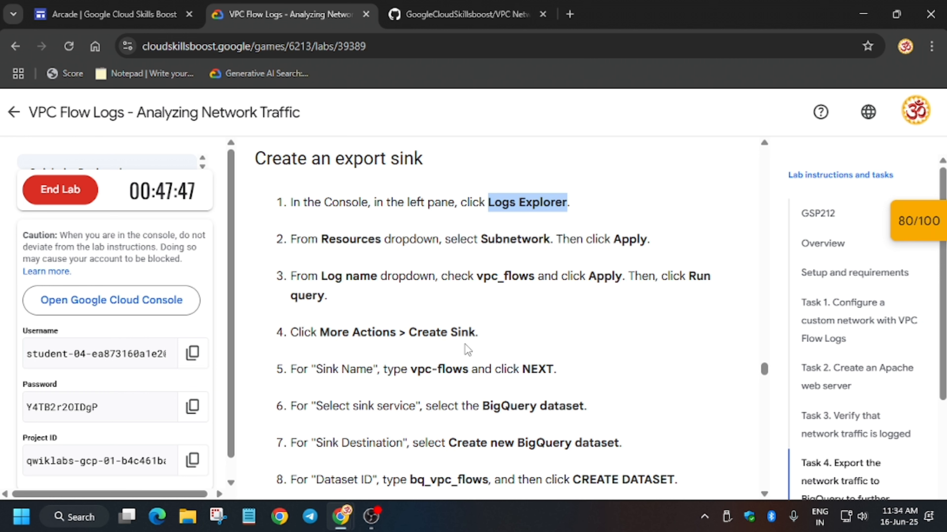
drag(411, 368, 462, 373)
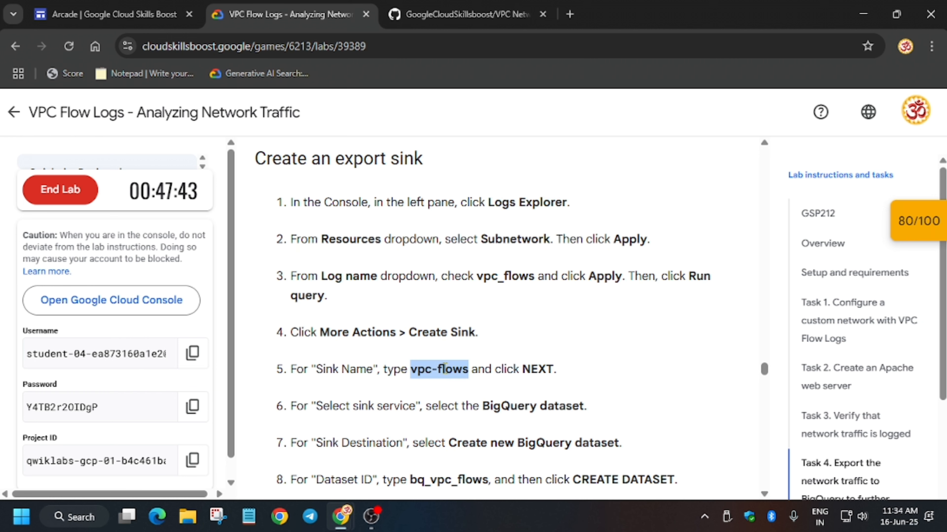
key(alt+Tab)
click(404, 273)
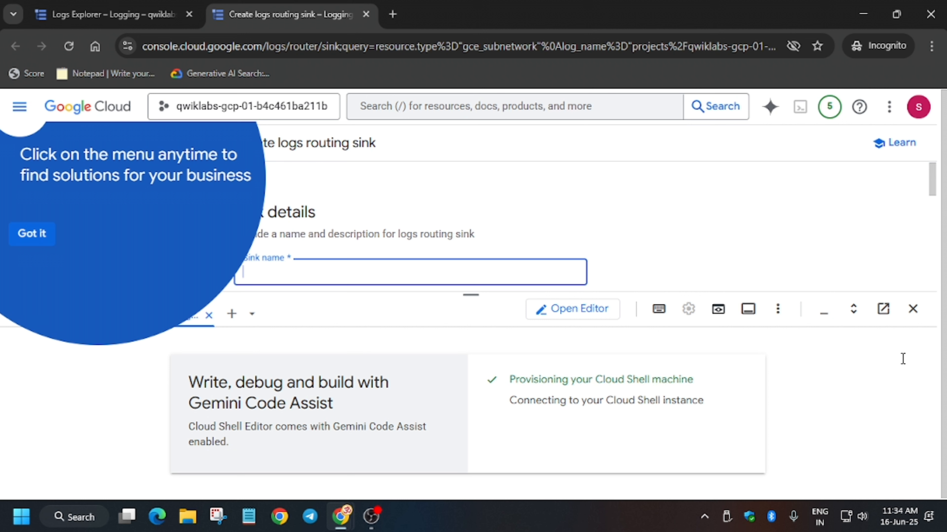
text(vpc-flows)
click(824, 309)
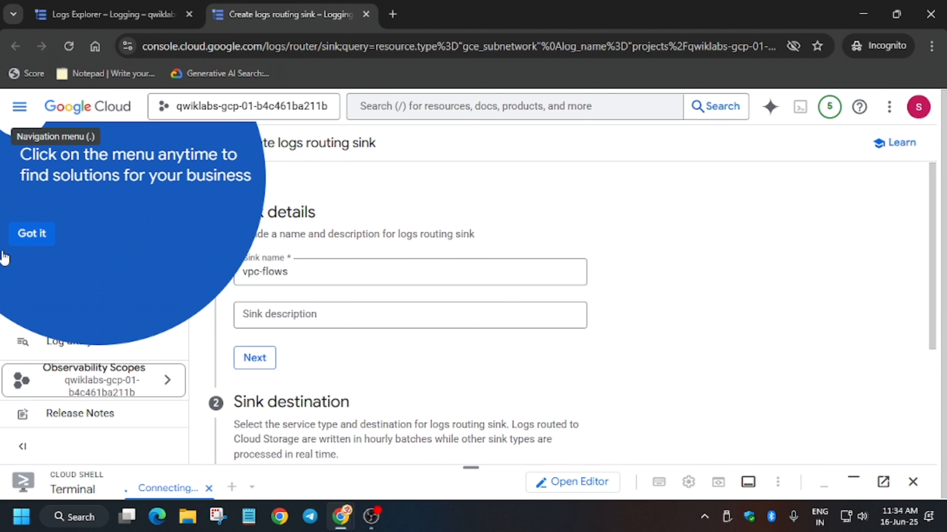
click(31, 234)
click(265, 360)
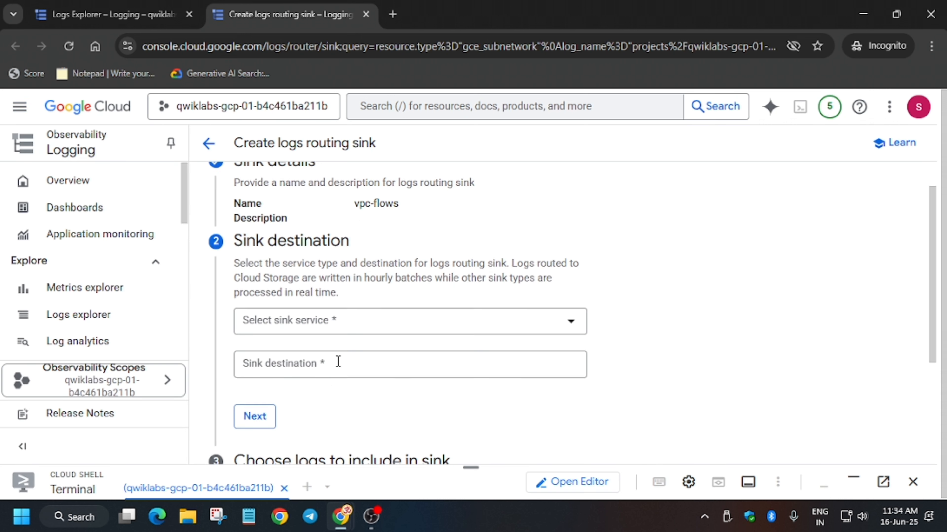
- Choose BigQuery dataset as the sink service and start creating a new BigQuery dataset
click(337, 308)
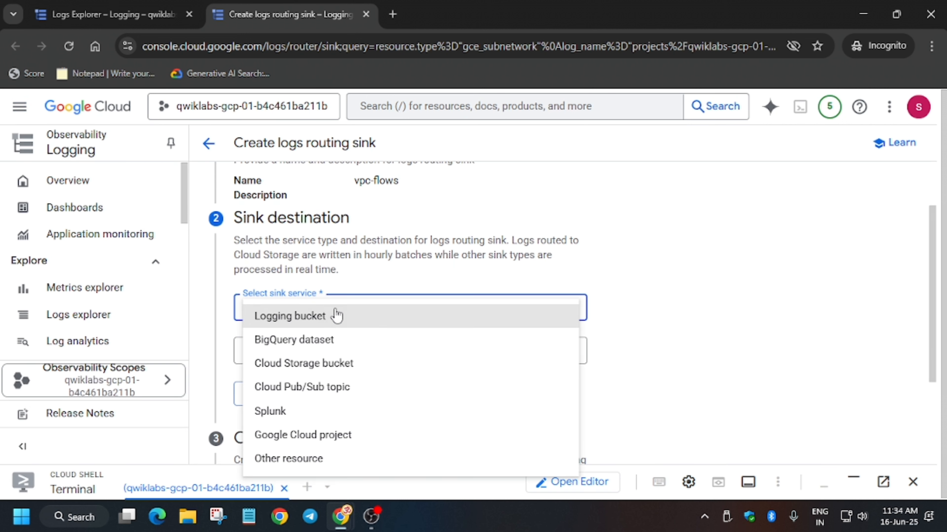
click(310, 341)
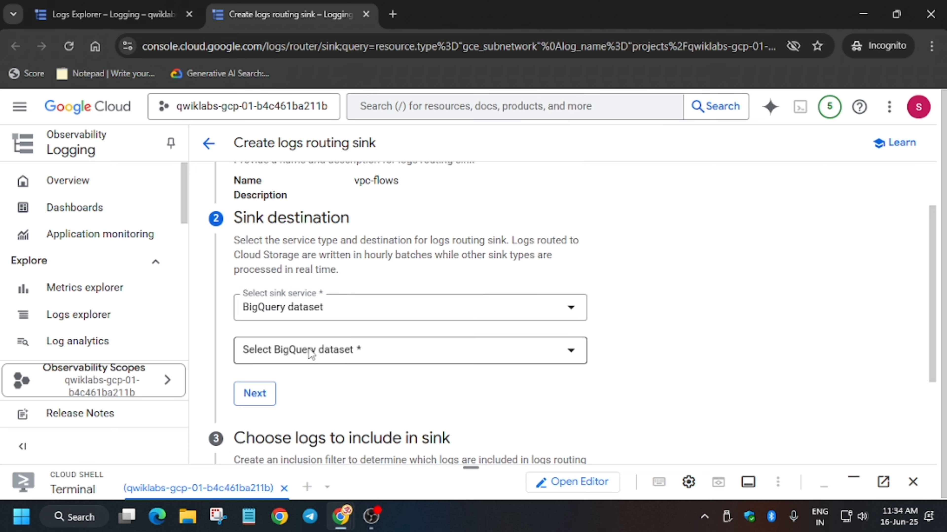
click(309, 349)
click(326, 394)
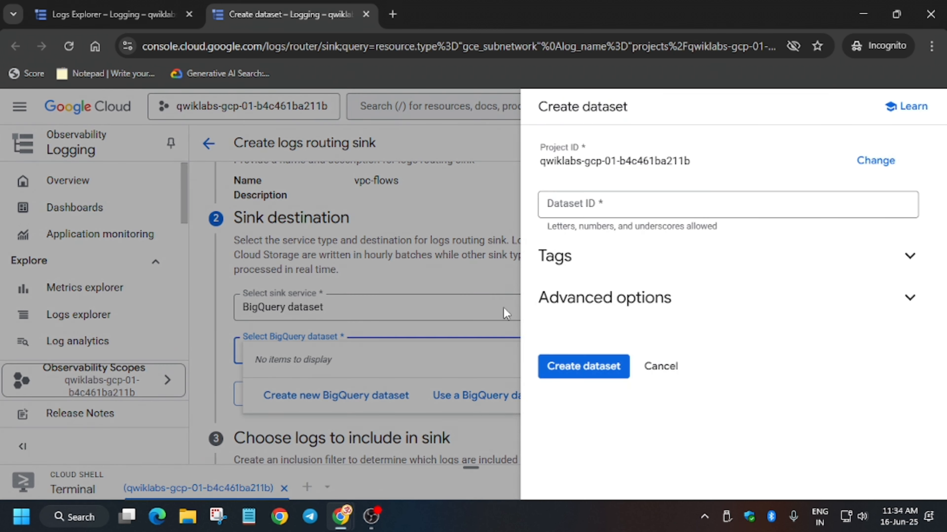
- Copy bq_vpc_flows from the instructions and create the new BigQuery dataset with that ID
key(alt+Tab)
scroll(424, 391, down, 4)
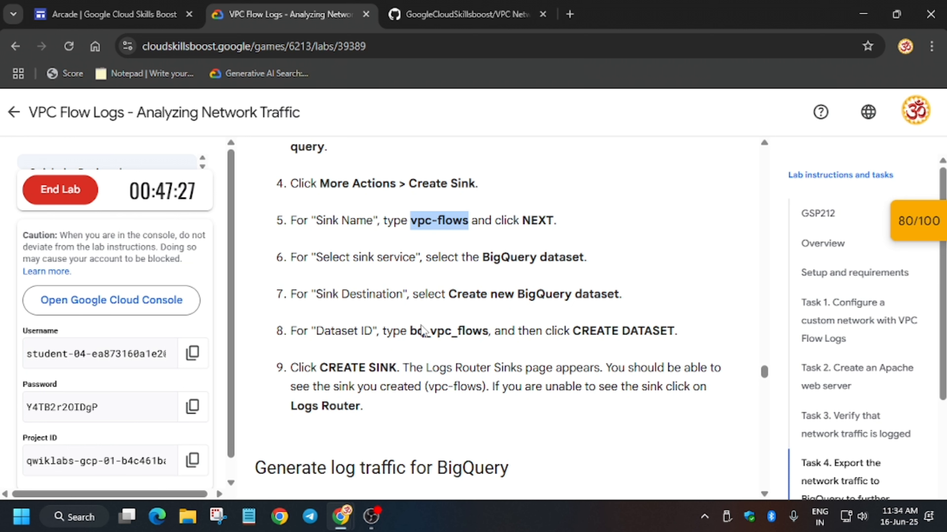
drag(411, 331, 495, 340)
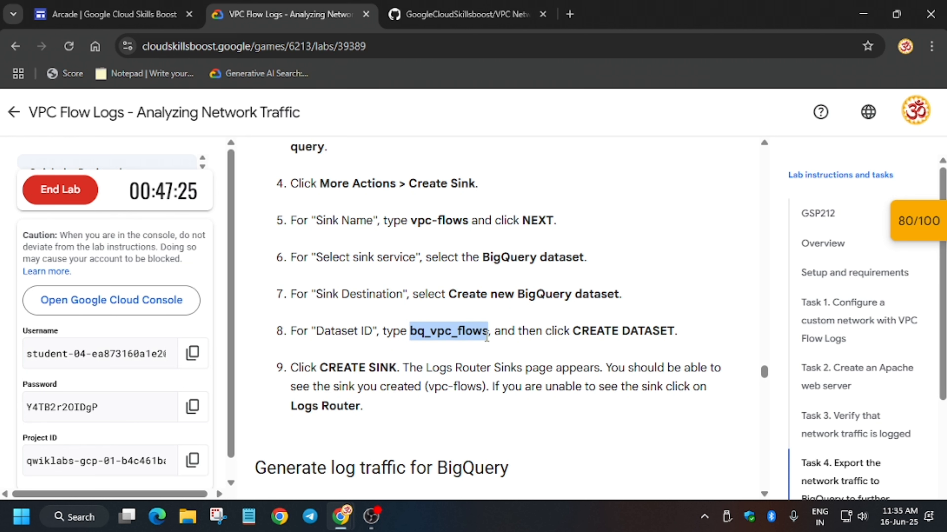
key(ctrl+c)
key(alt+Tab)
click(592, 201)
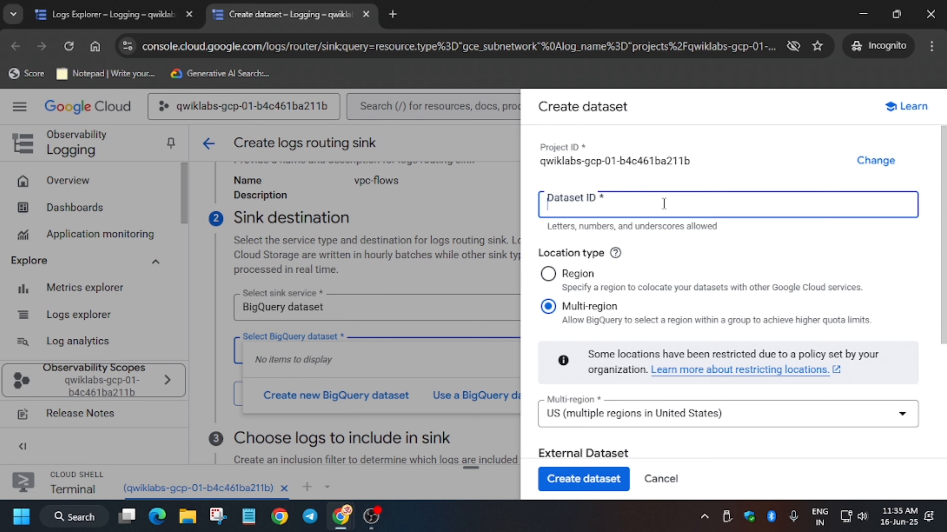
key(ctrl+v)
click(579, 485)
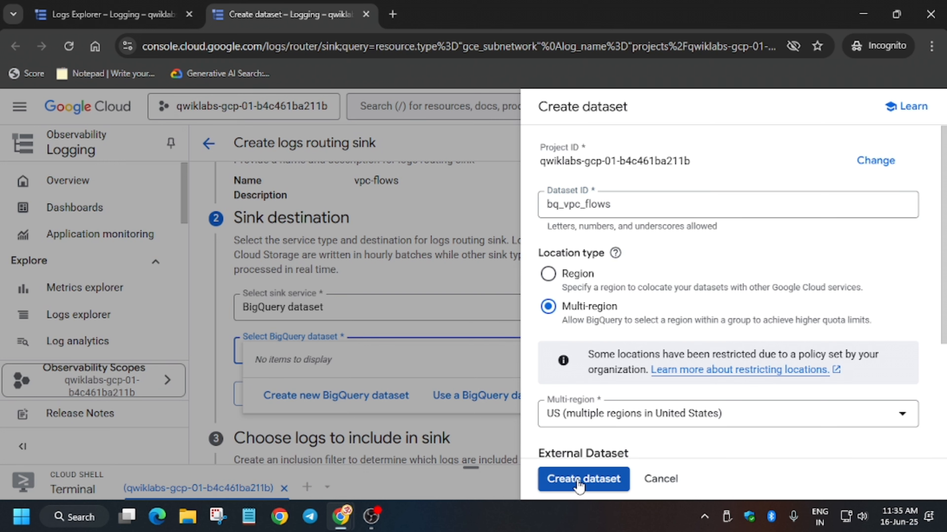
- Read the traffic-generation instructions and open the VM instances page through the console search
key(alt+Tab)
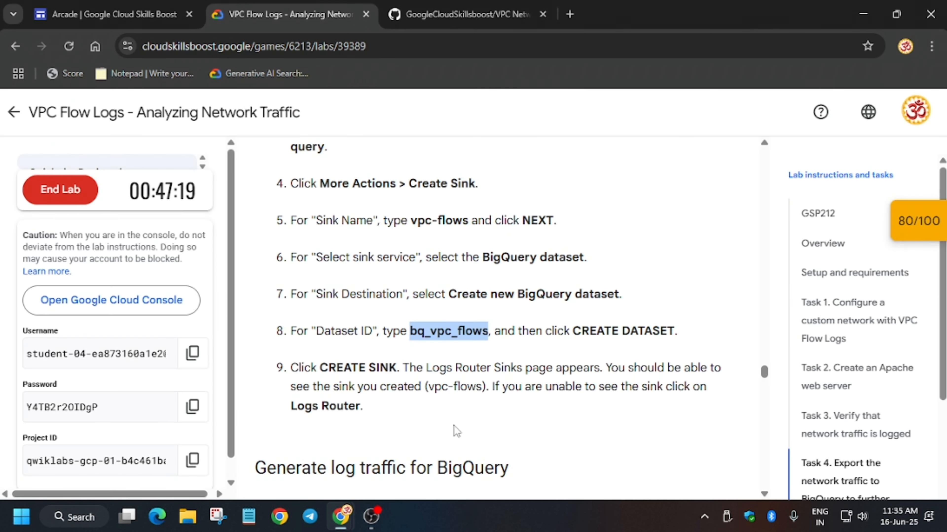
scroll(503, 410, down, 10)
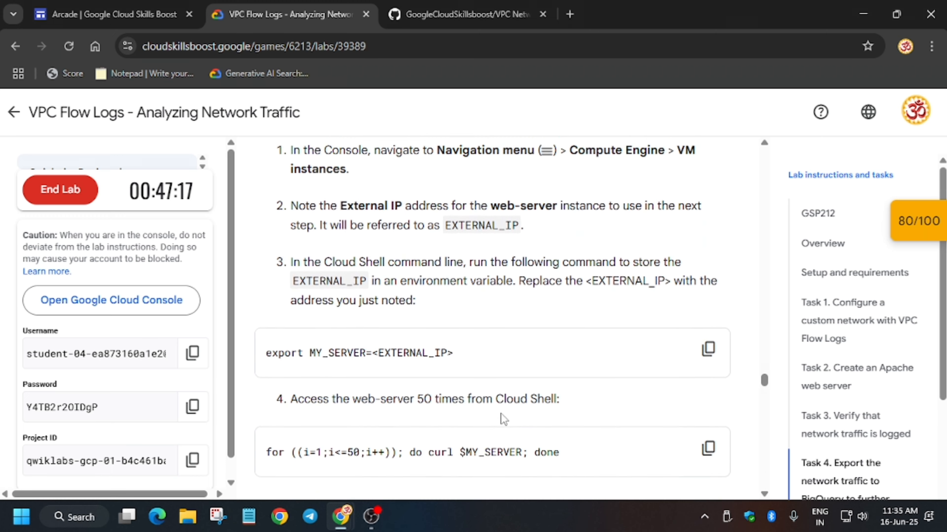
scroll(503, 419, down, 1)
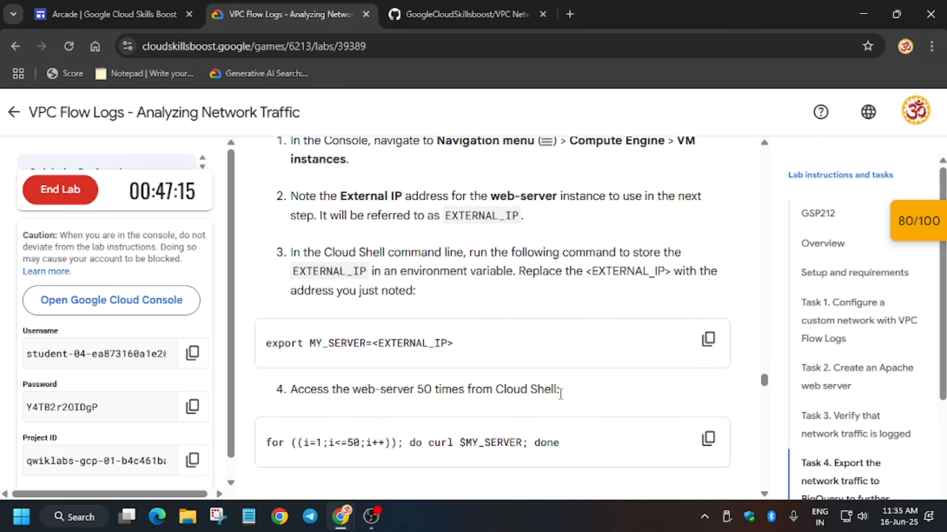
key(alt+Tab)
click(251, 424)
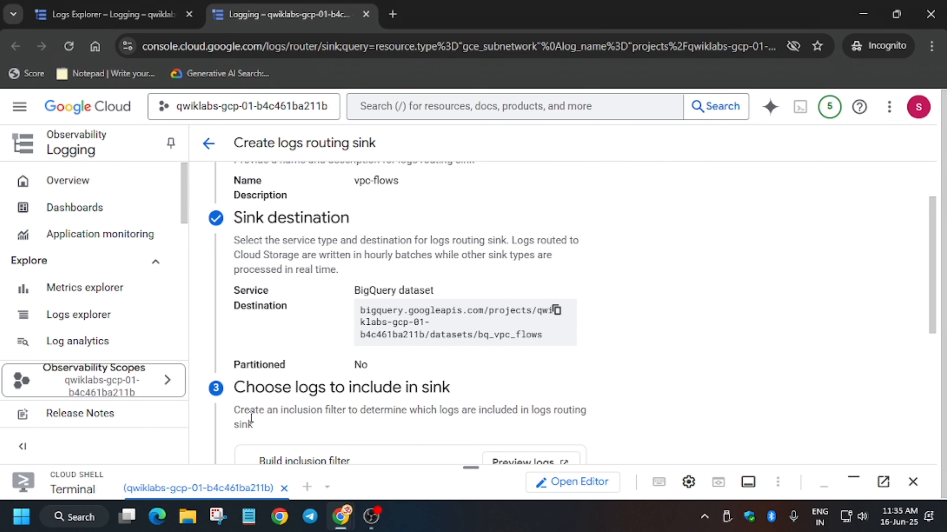
click(151, 11)
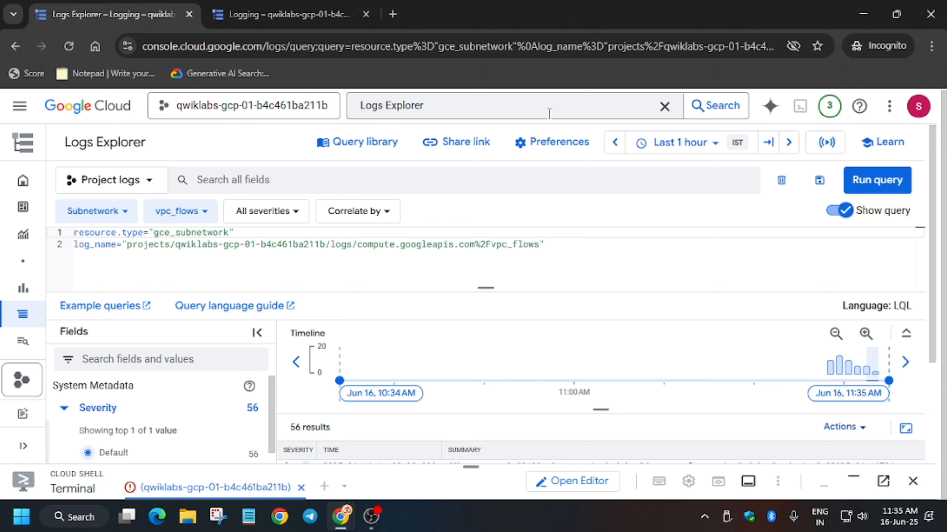
click(466, 100)
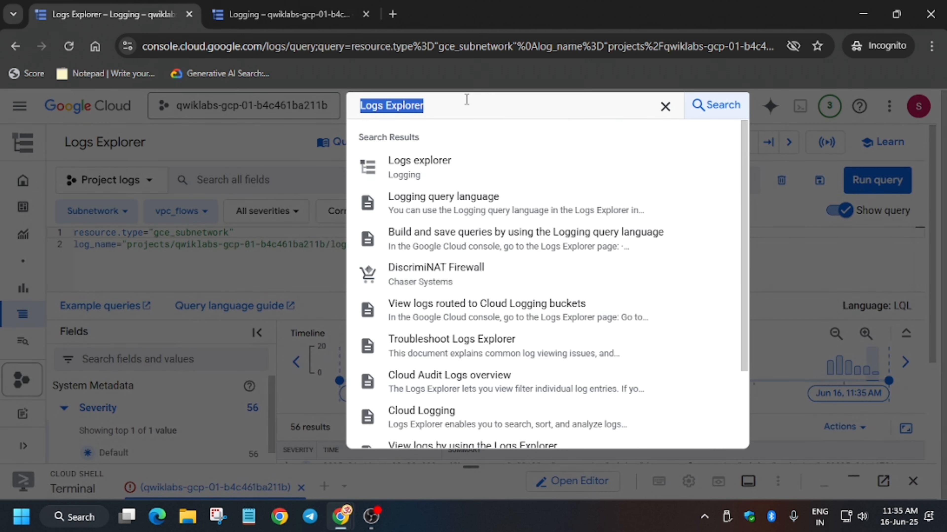
text(vms)
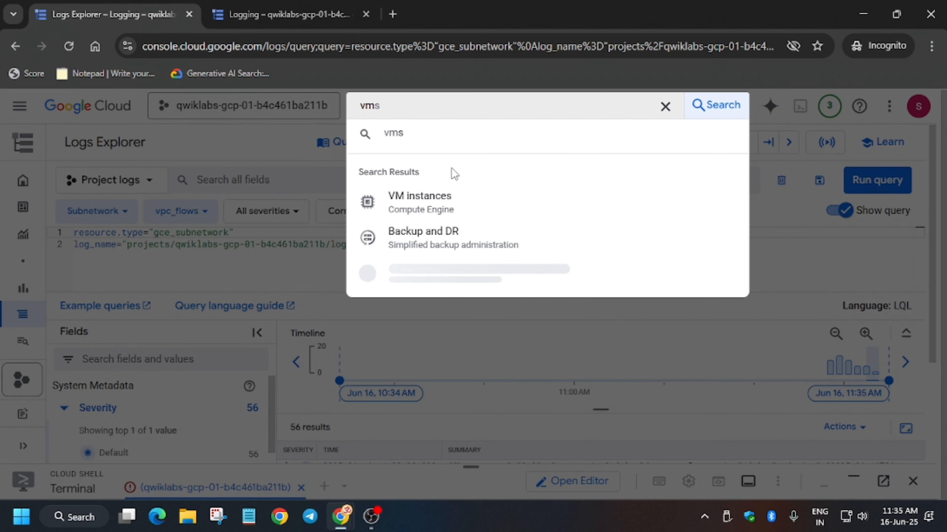
click(430, 202)
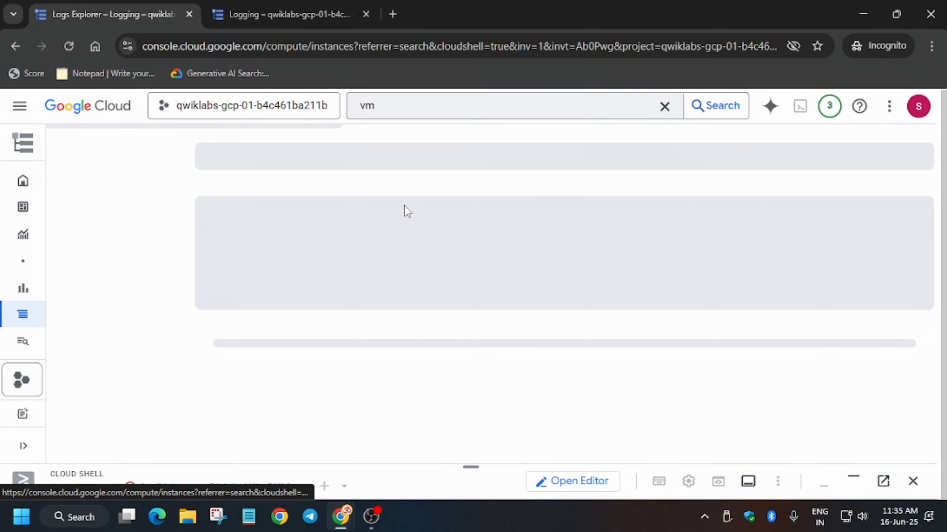
- Finish and create the vpc-flows sink
click(333, 5)
scroll(290, 332, down, 7)
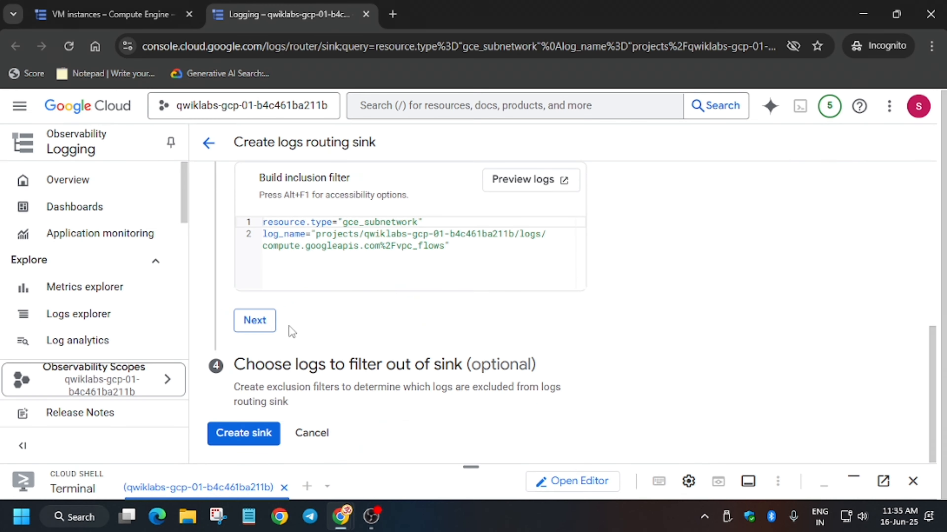
click(243, 433)
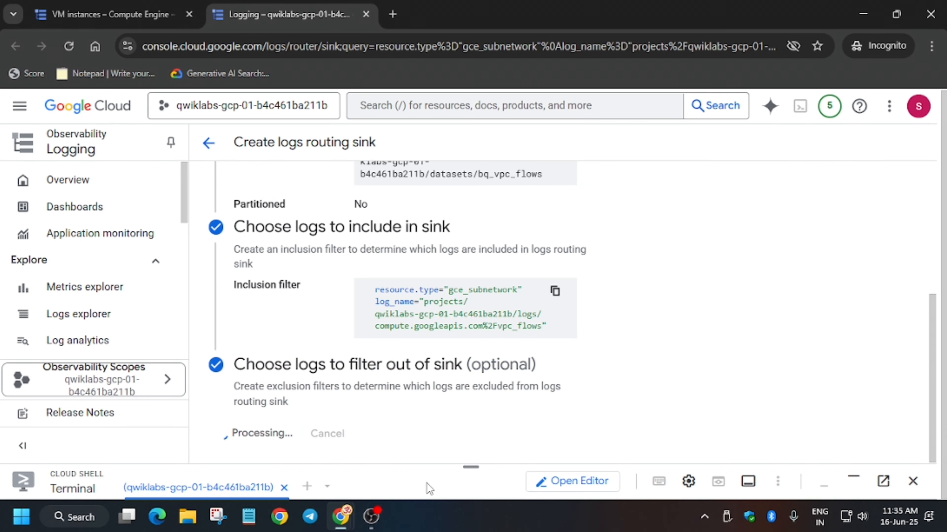
- Copy the web-server's external IP and paste it into an online notepad in a new tab
drag(461, 464, 491, 210)
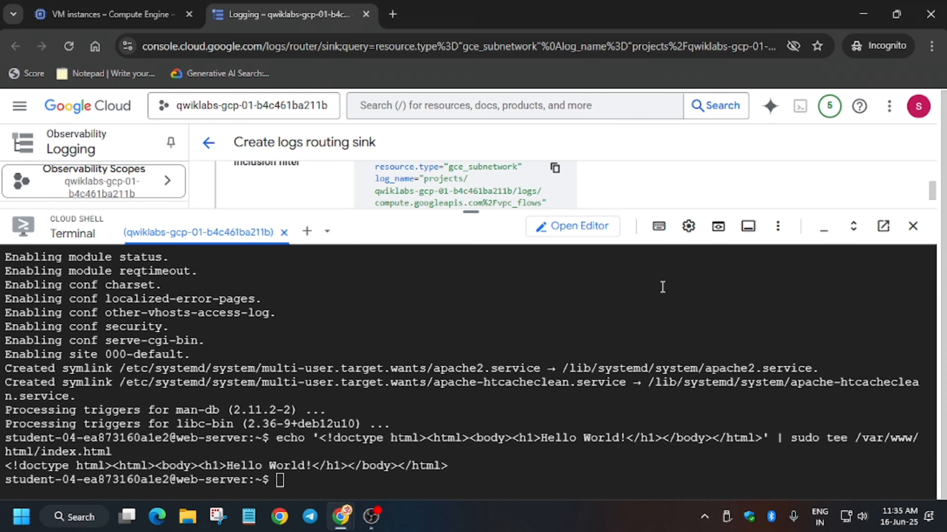
click(112, 14)
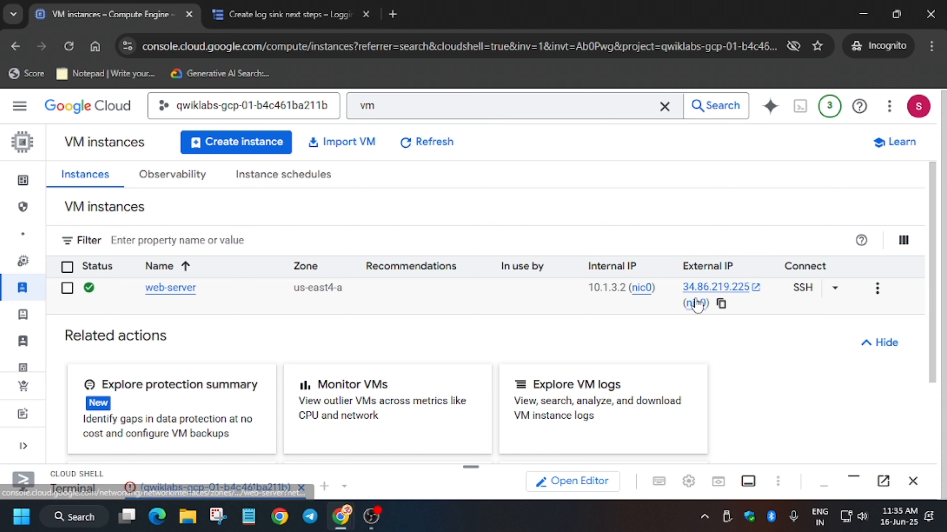
click(720, 303)
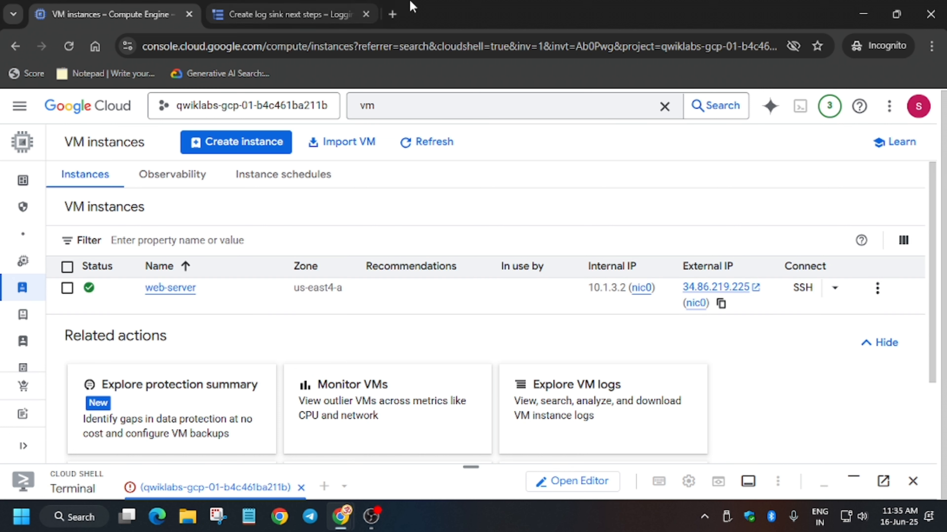
click(393, 14)
click(125, 73)
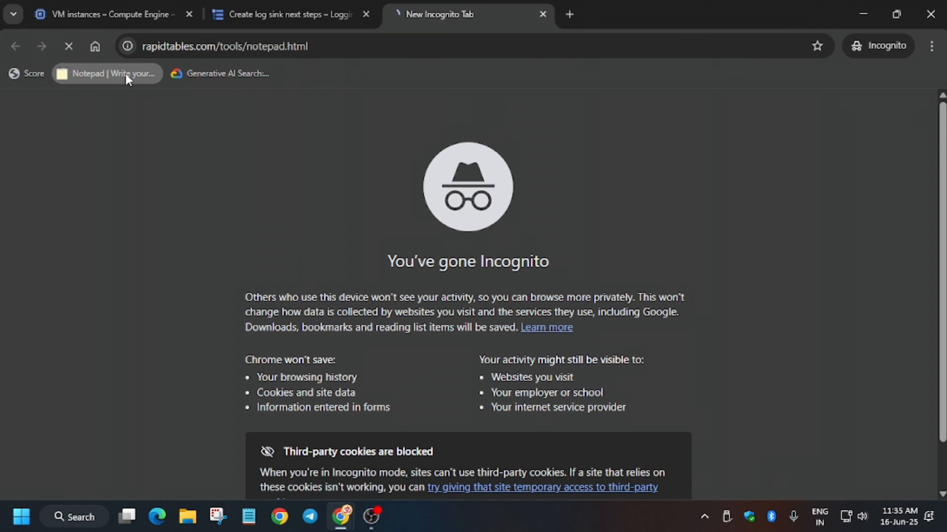
key(ctrl+v)
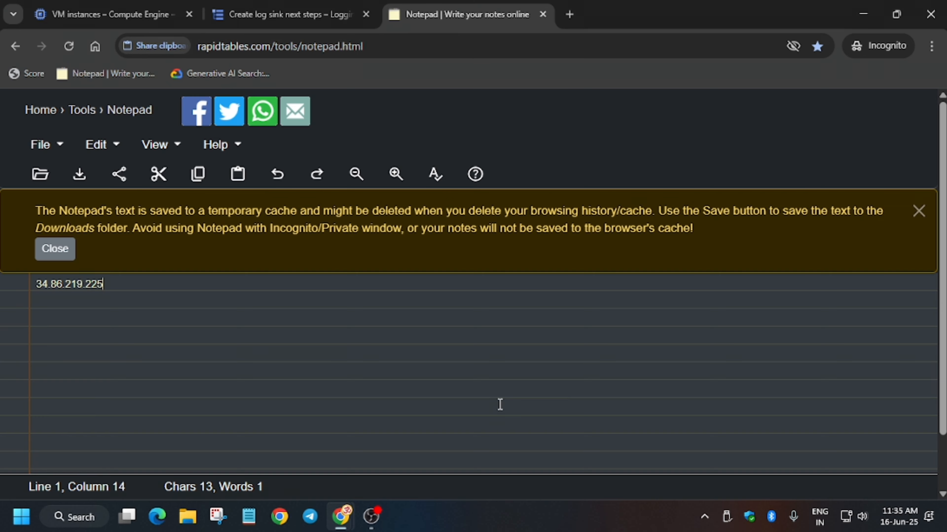
- Copy the export MY_SERVER command into the notepad and delete its <EXTERNAL_IP> placeholder
key(alt+Tab)
click(708, 338)
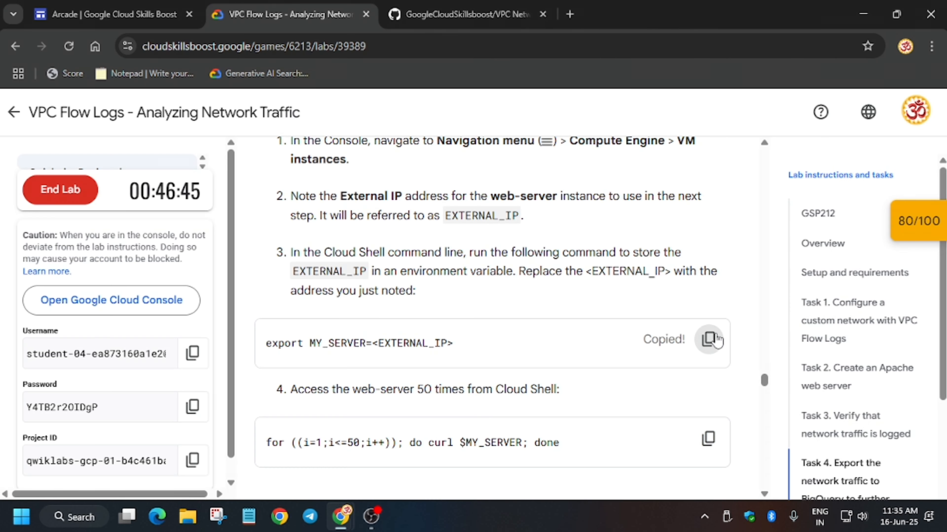
key(alt+Tab)
click(261, 146)
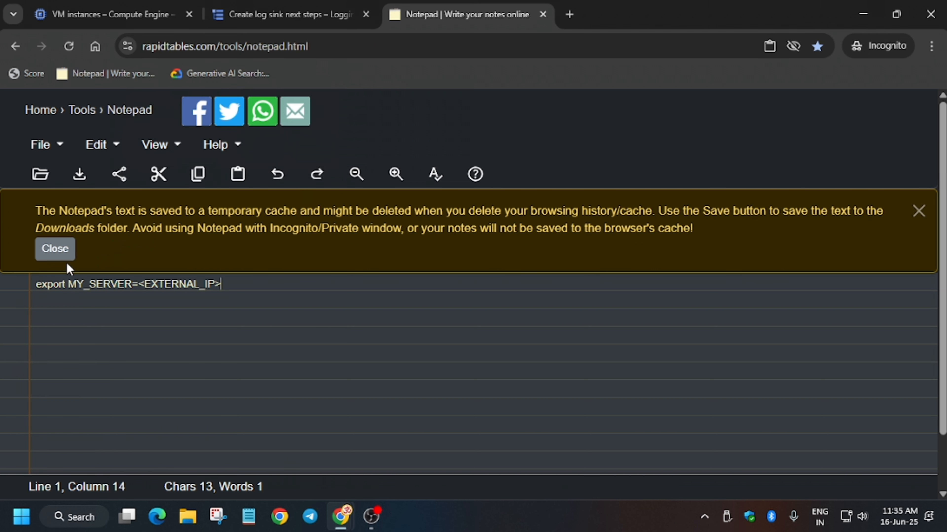
drag(144, 284, 275, 284)
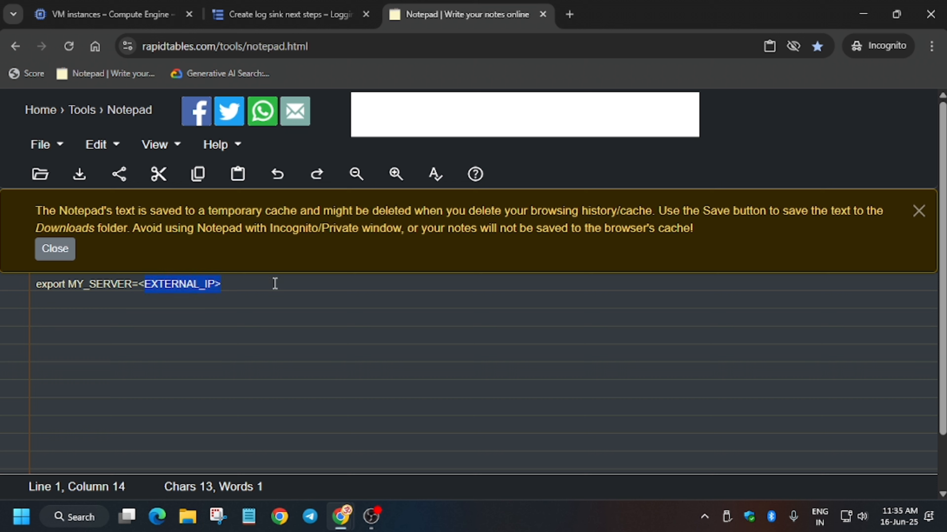
key(BackSpace)
key(BackSpace)
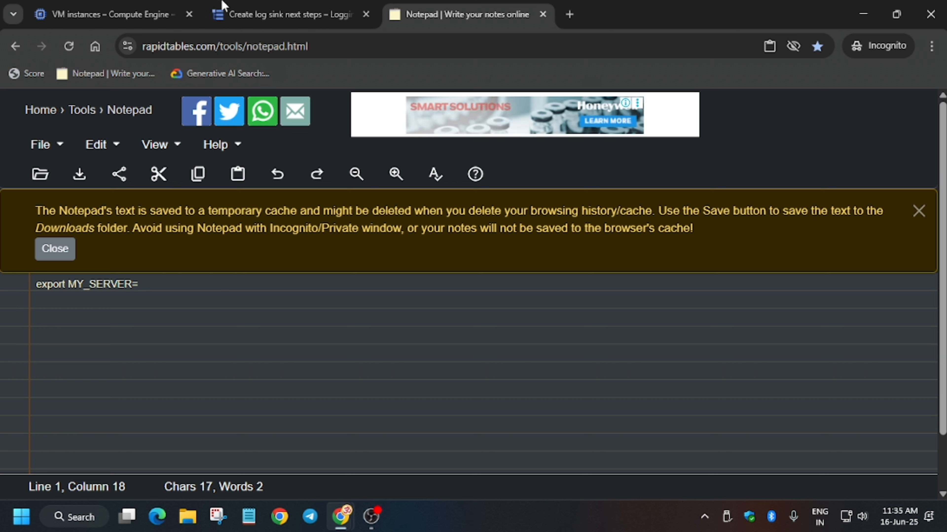
click(231, 5)
click(108, 14)
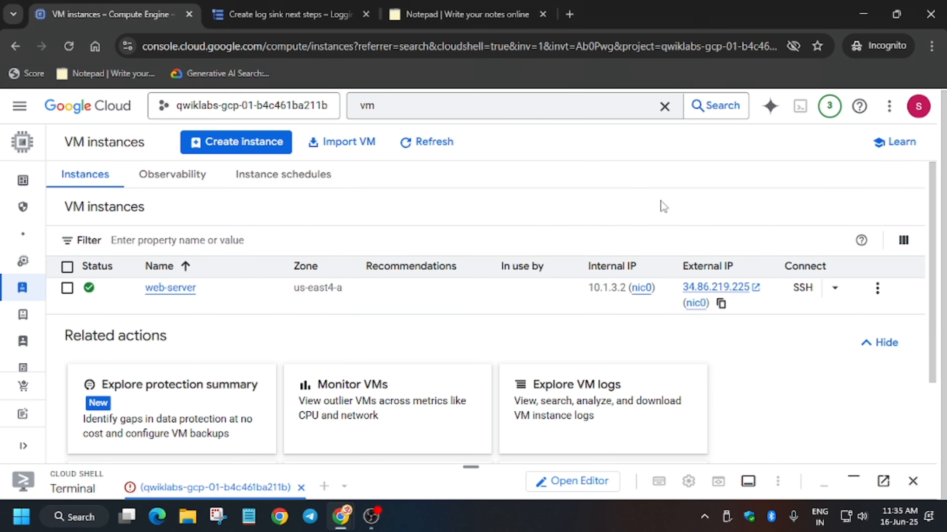
- Put the web-server's external IP into the export MY_SERVER command in the notepad, then run it in Cloud Shell
click(721, 304)
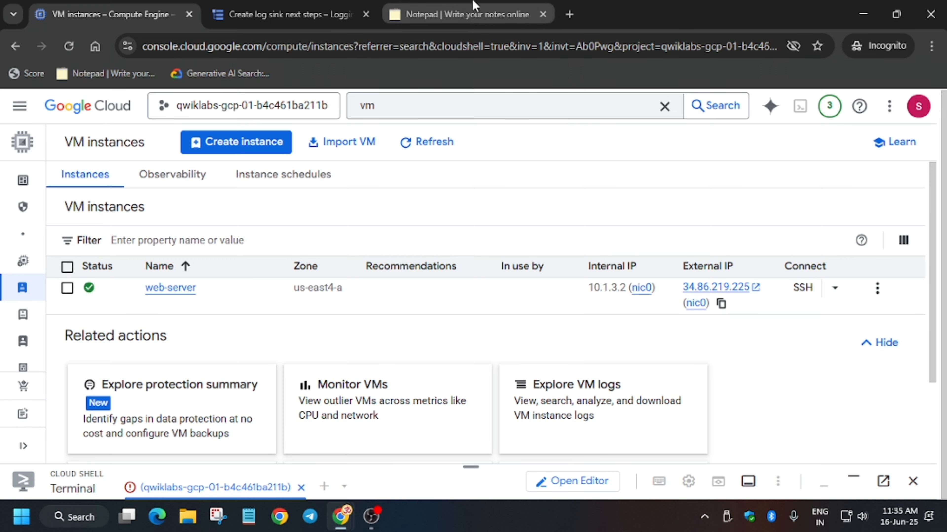
click(462, 14)
key(ctrl+v)
key(ctrl+a)
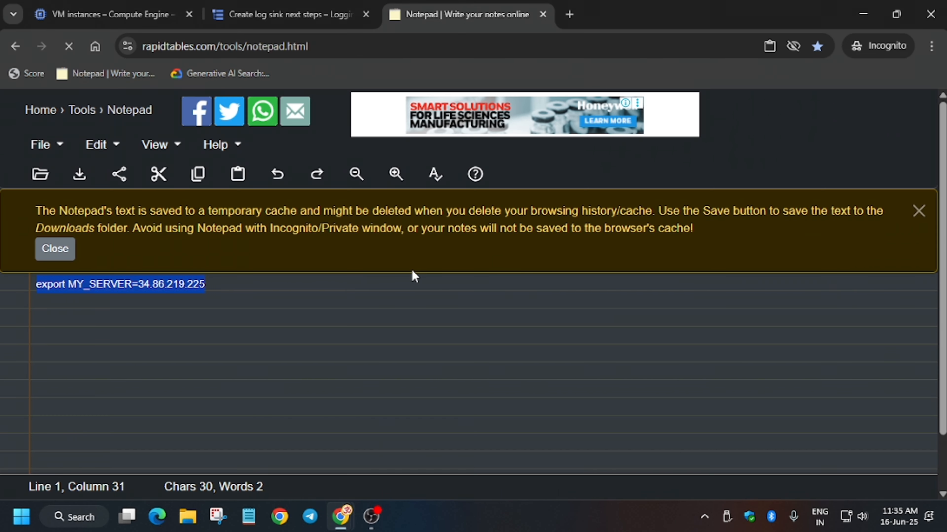
key(ctrl+x)
click(113, 14)
click(284, 11)
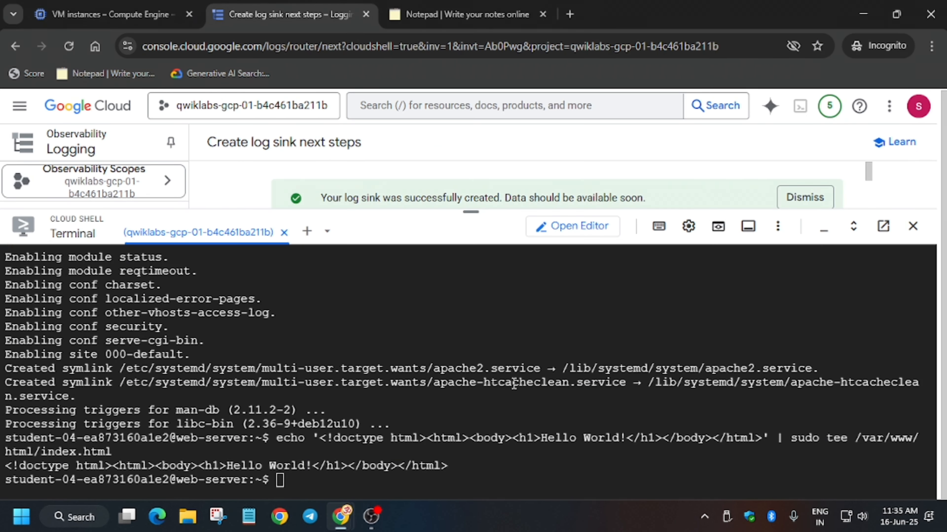
key(ctrl+v)
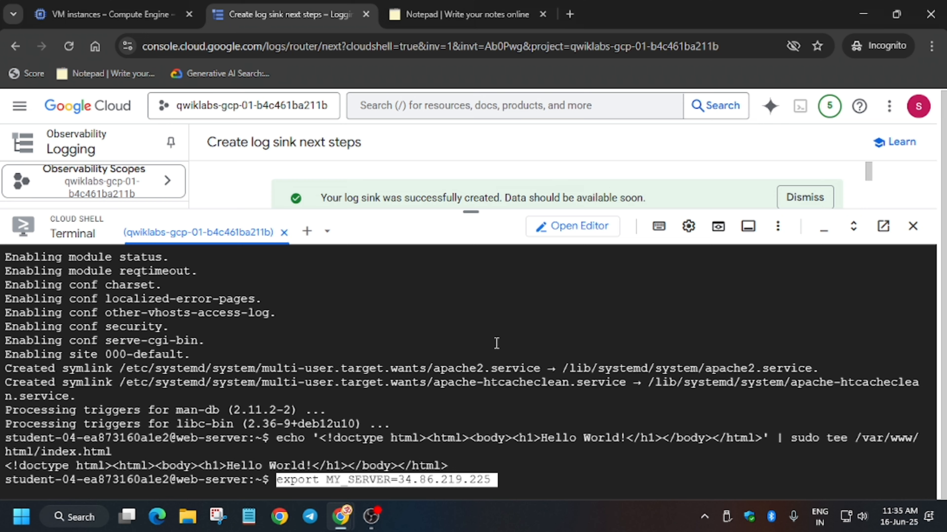
key(Return)
- Copy the 50-iteration curl loop from the lab instructions and run it in Cloud Shell
key(alt+Tab)
scroll(694, 425, down, 2)
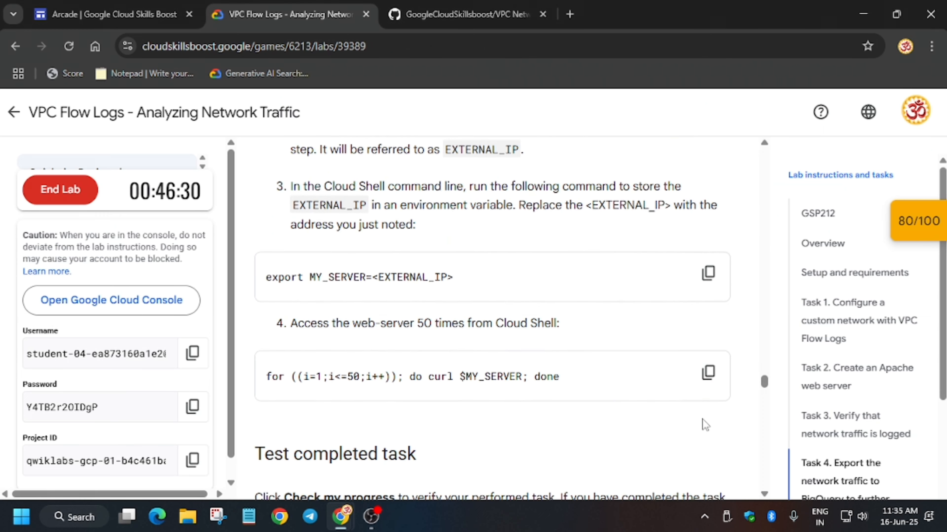
click(714, 369)
key(alt+Tab)
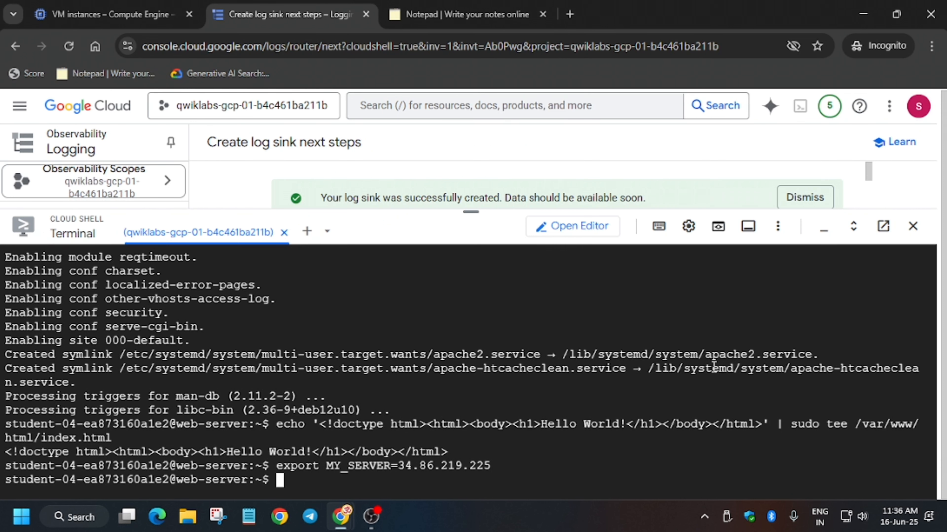
key(ctrl+v)
key(Return)
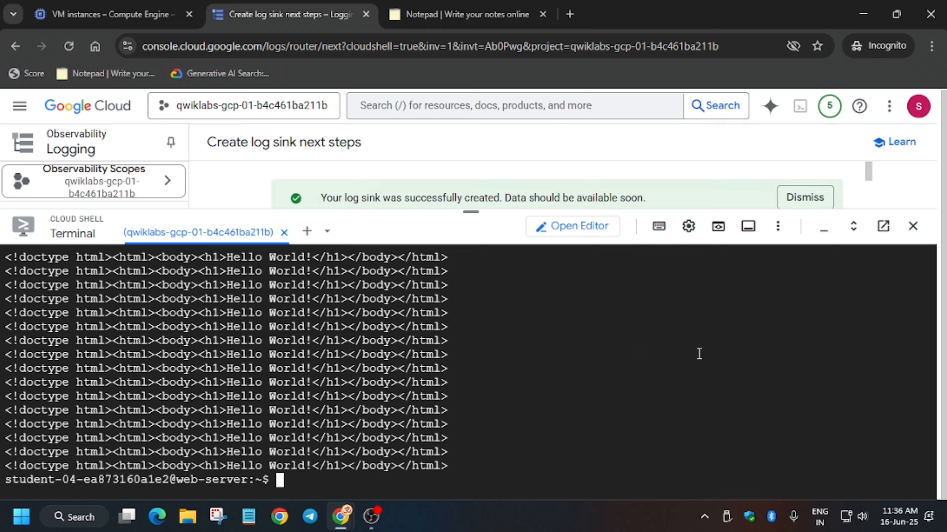
- Check progress for the Export the network traffic to BigQuery task
key(alt+Tab)
scroll(438, 410, down, 5)
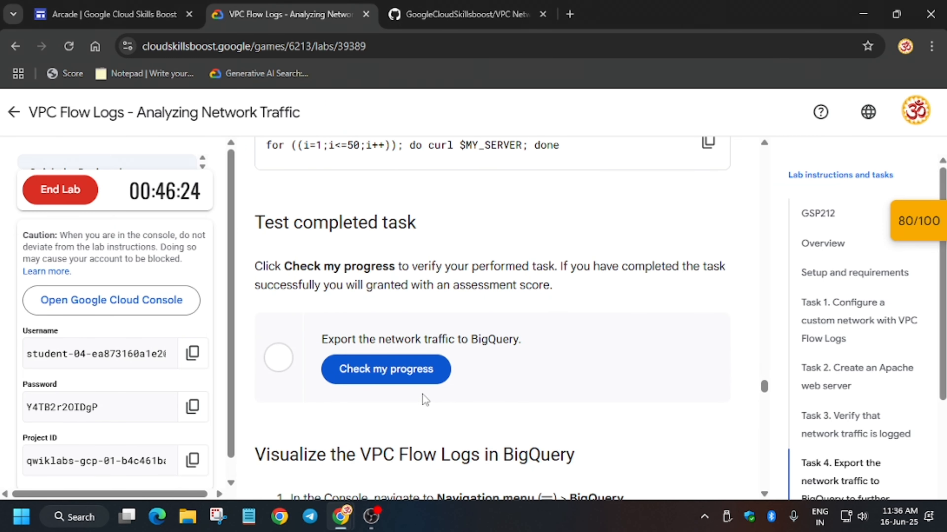
double_click(425, 400)
click(423, 377)
- Review the BigQuery visualization instructions, query text and the lab's checkpoint scores
scroll(436, 413, down, 8)
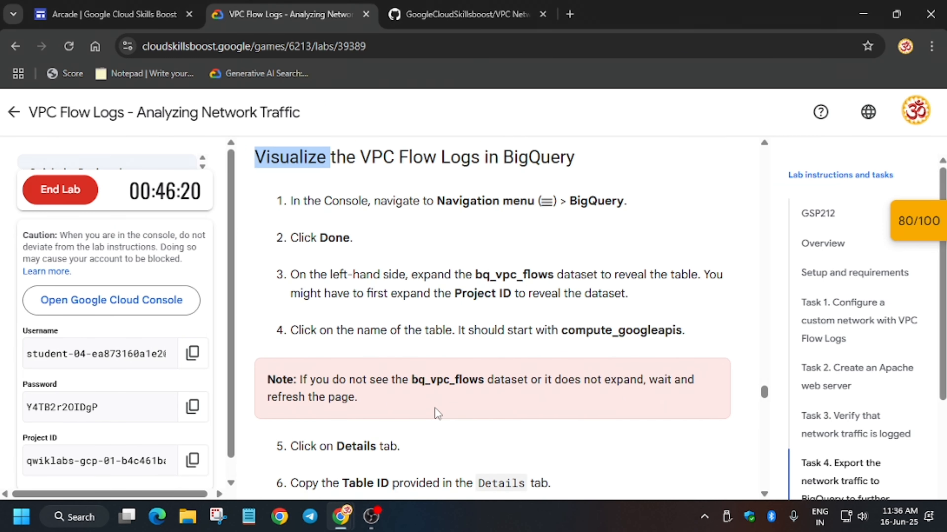
scroll(436, 412, up, 7)
scroll(436, 412, down, 4)
scroll(522, 373, up, 6)
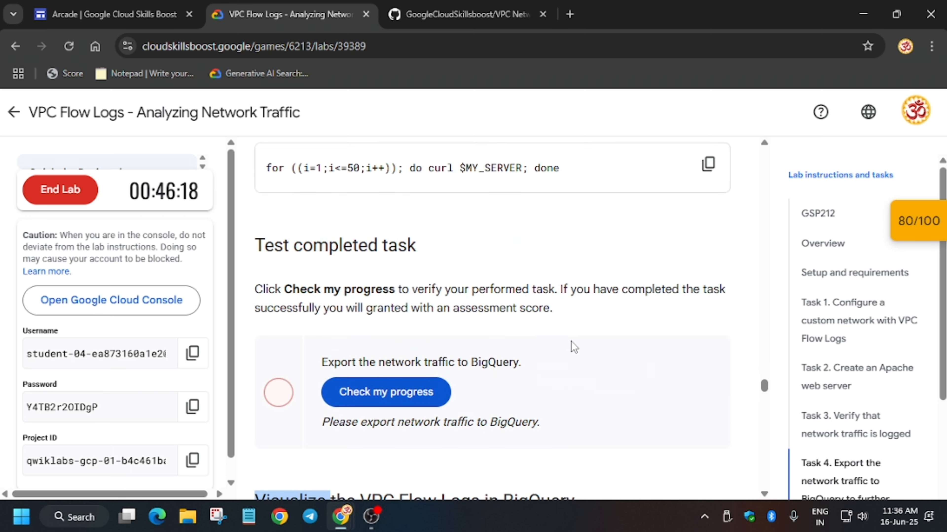
scroll(557, 342, up, 9)
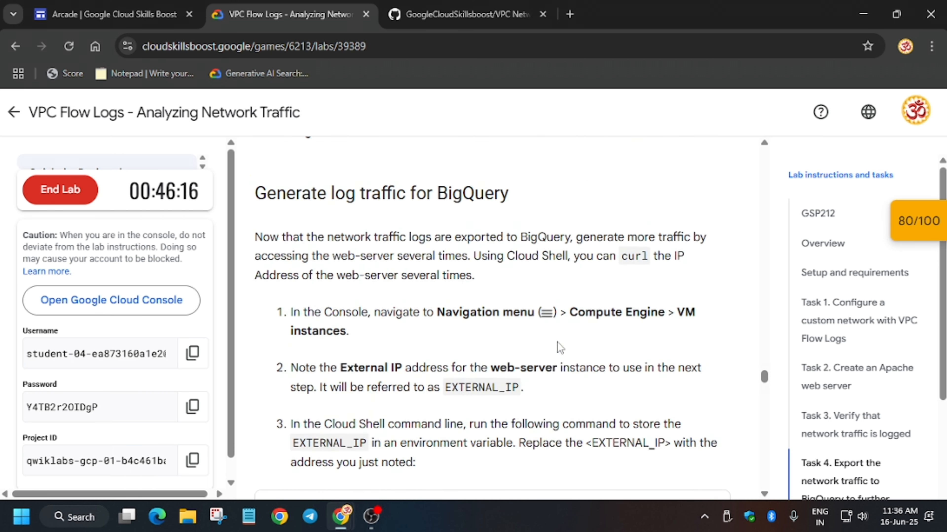
scroll(559, 348, down, 1)
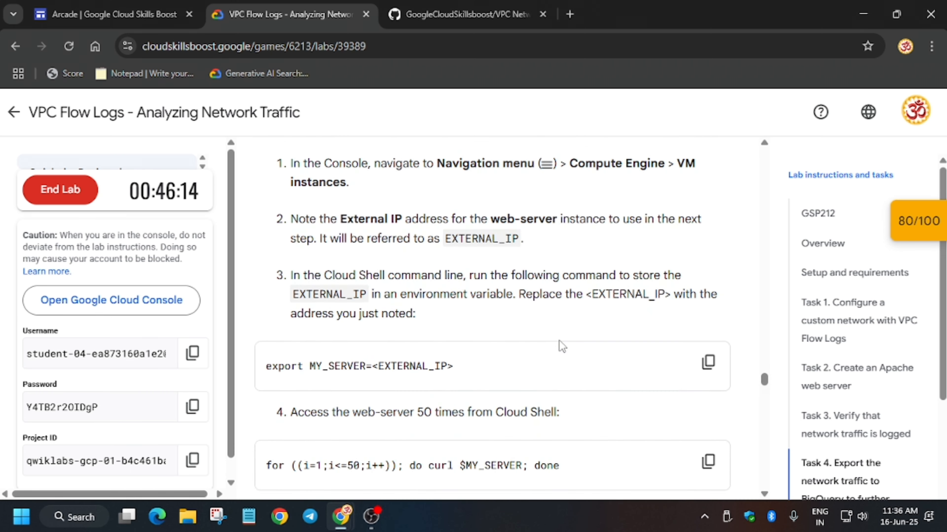
scroll(560, 349, down, 8)
scroll(561, 345, down, 15)
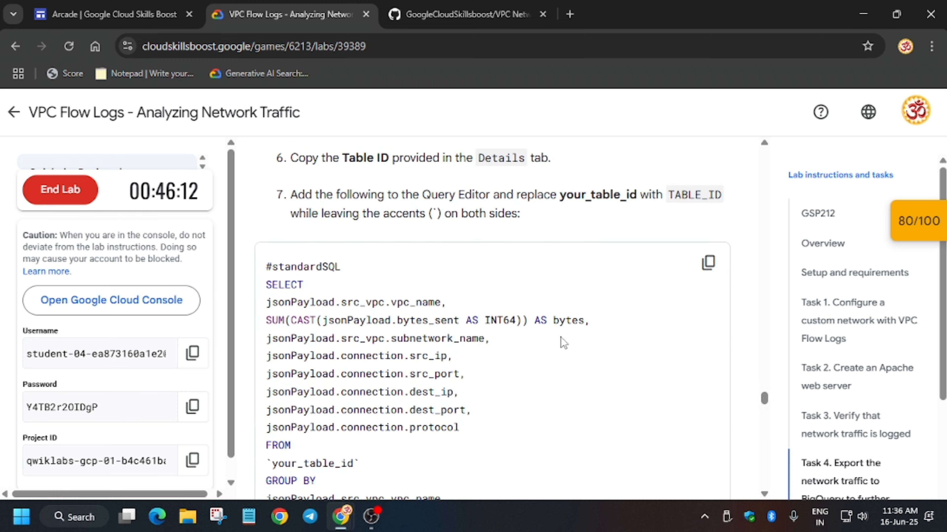
scroll(563, 342, down, 8)
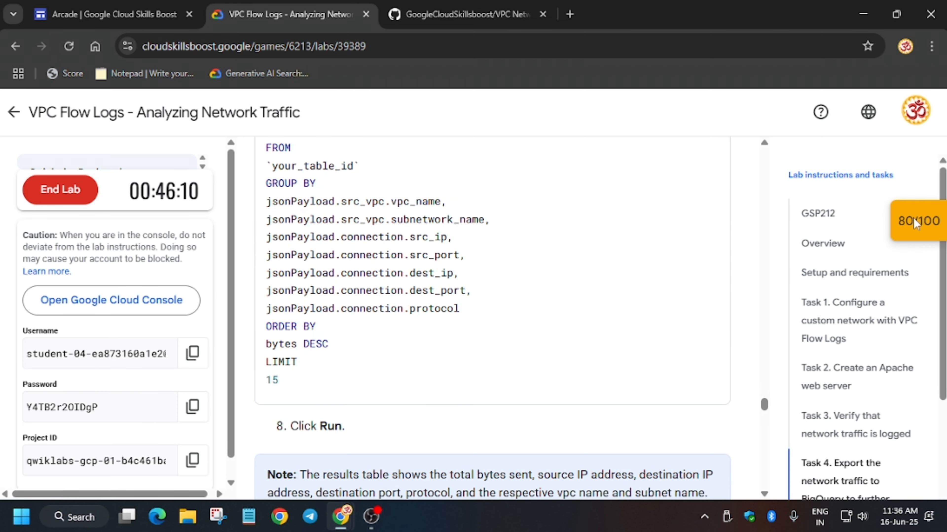
mouse_move(917, 222)
scroll(786, 315, down, 1)
scroll(790, 314, up, 3)
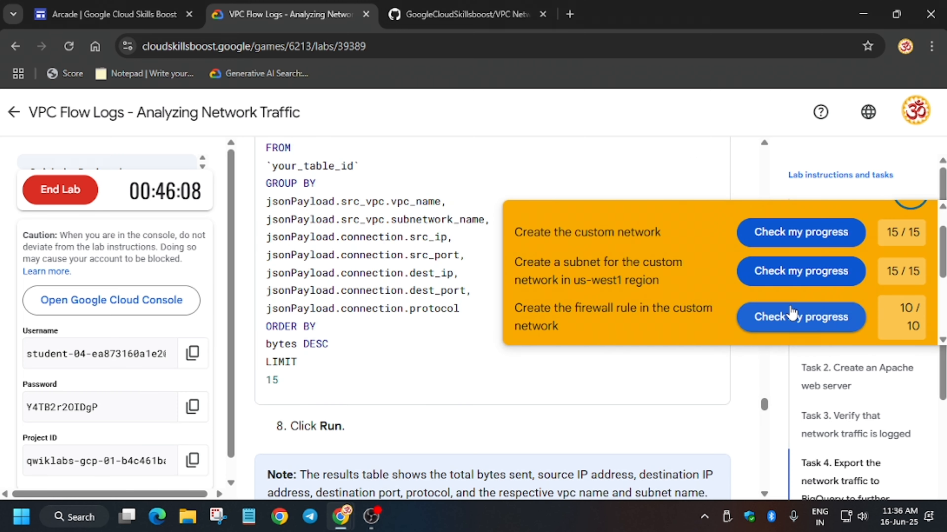
scroll(792, 313, down, 3)
scroll(864, 289, up, 4)
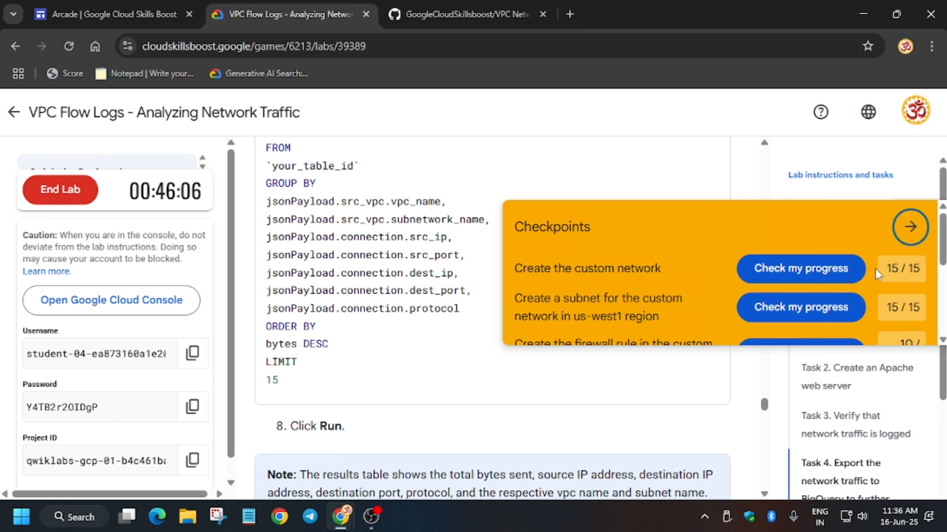
click(910, 230)
scroll(557, 375, up, 7)
scroll(557, 374, up, 7)
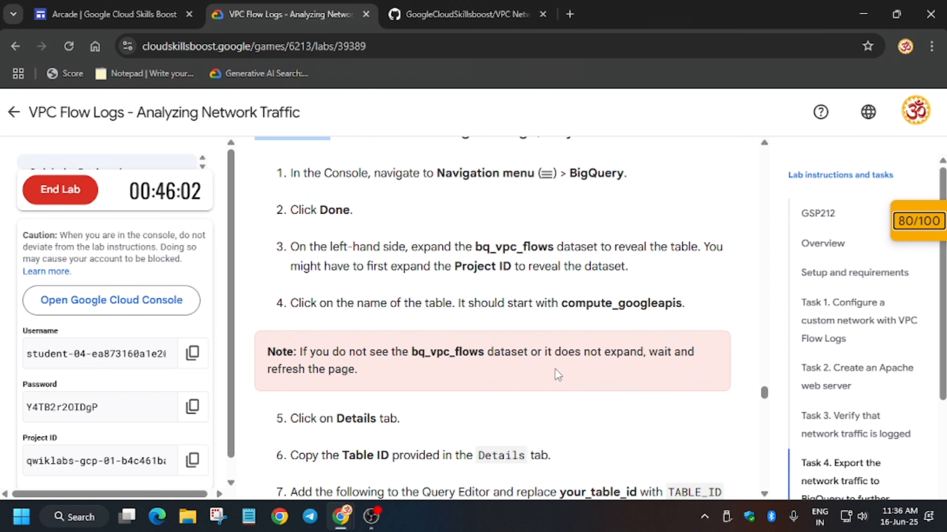
scroll(586, 355, up, 8)
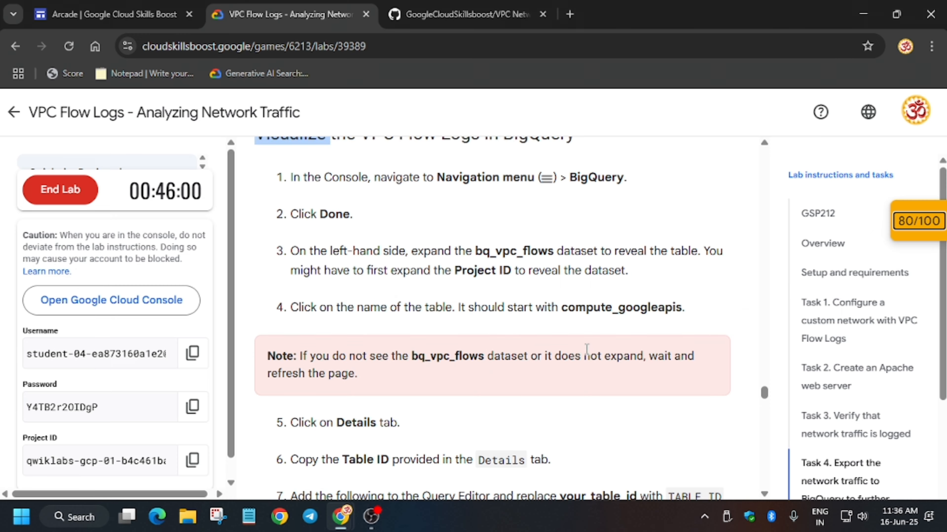
click(417, 386)
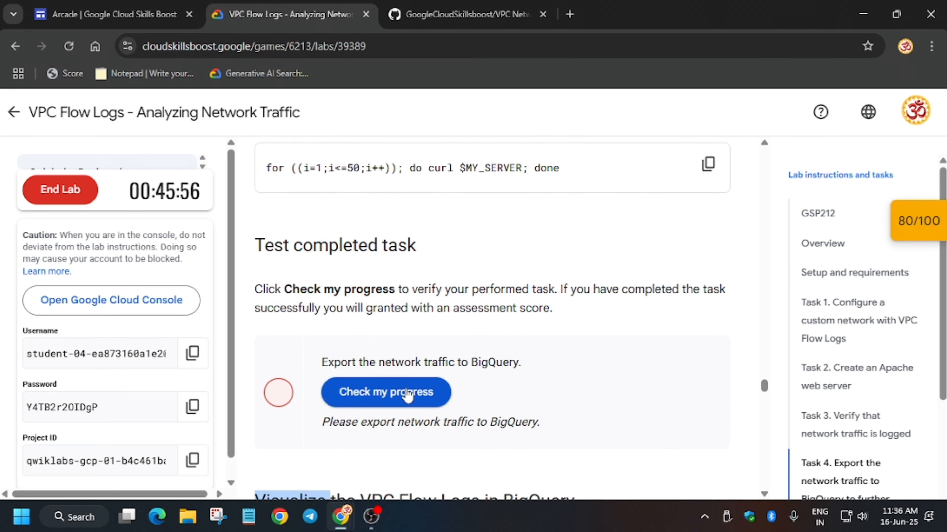
scroll(554, 355, up, 10)
scroll(551, 361, up, 5)
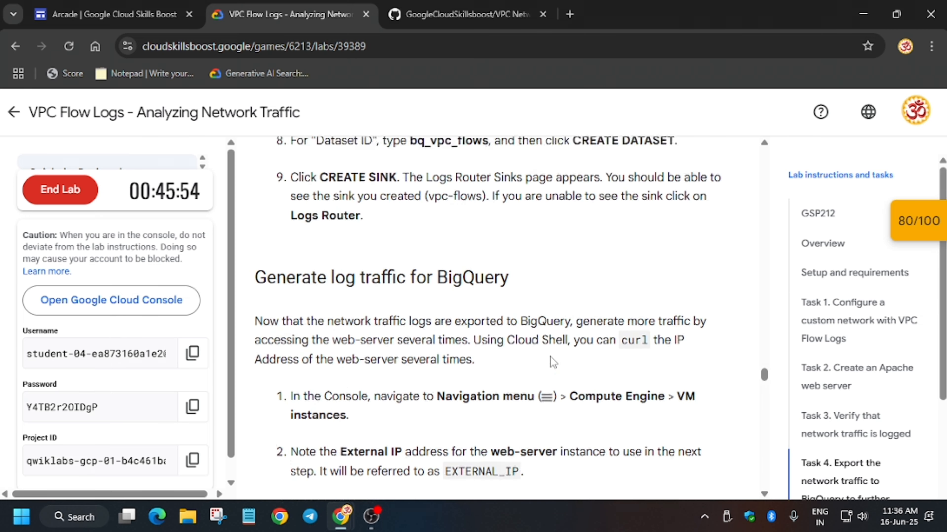
- Open BigQuery through the console search with the query bi
key(alt+Tab)
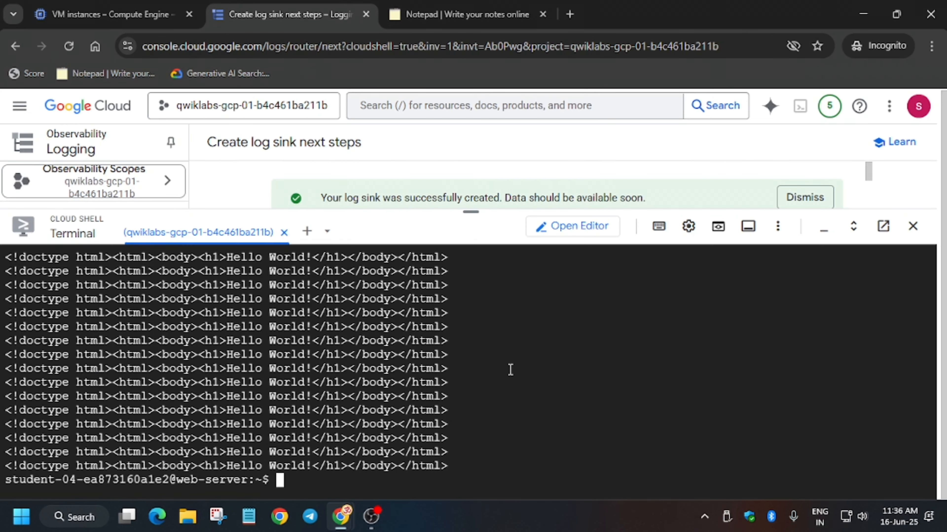
click(112, 14)
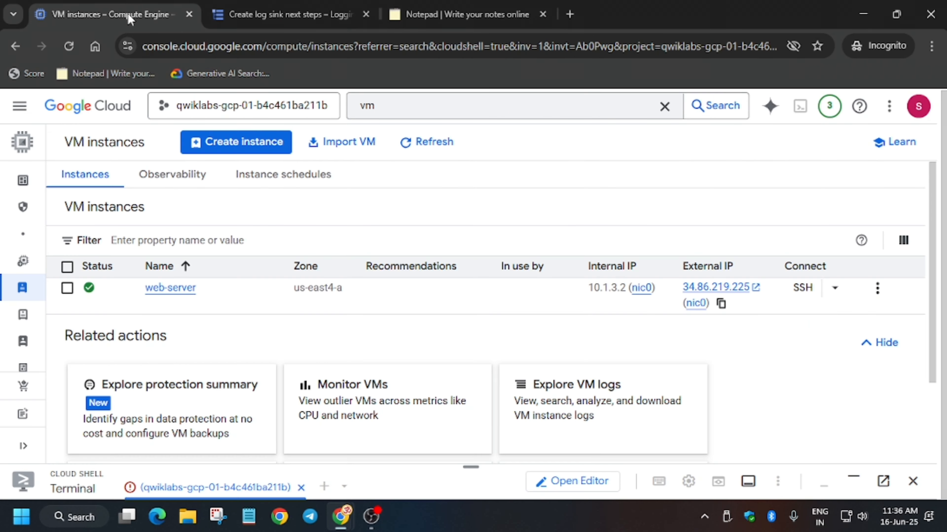
click(503, 101)
double_click(503, 101)
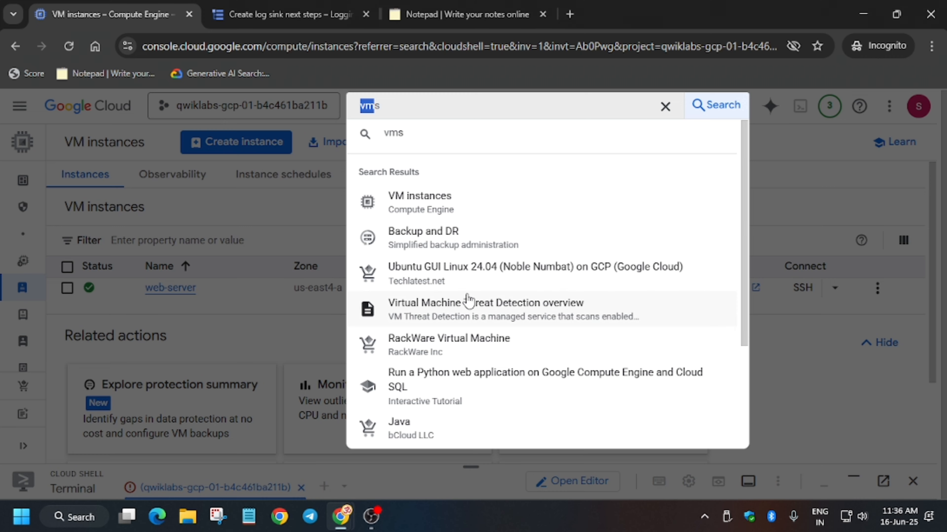
scroll(468, 300, down, 4)
text(bi)
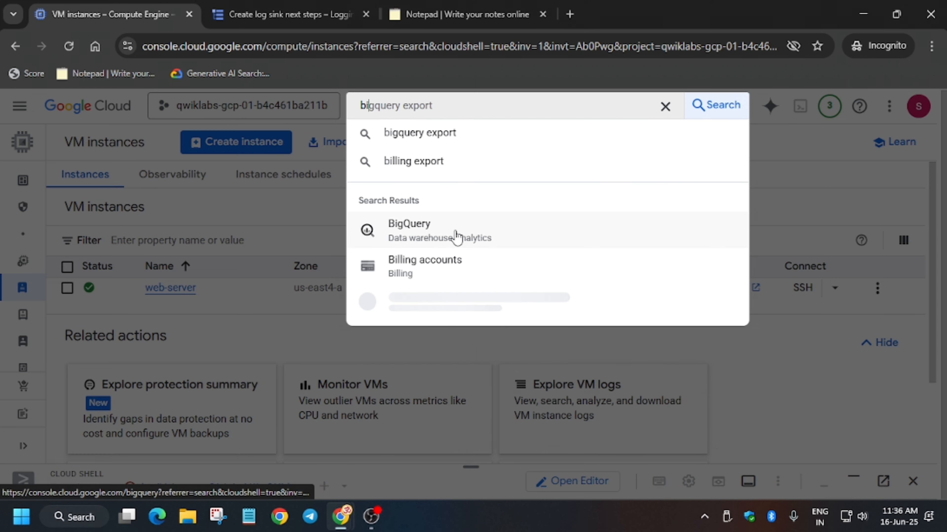
click(456, 232)
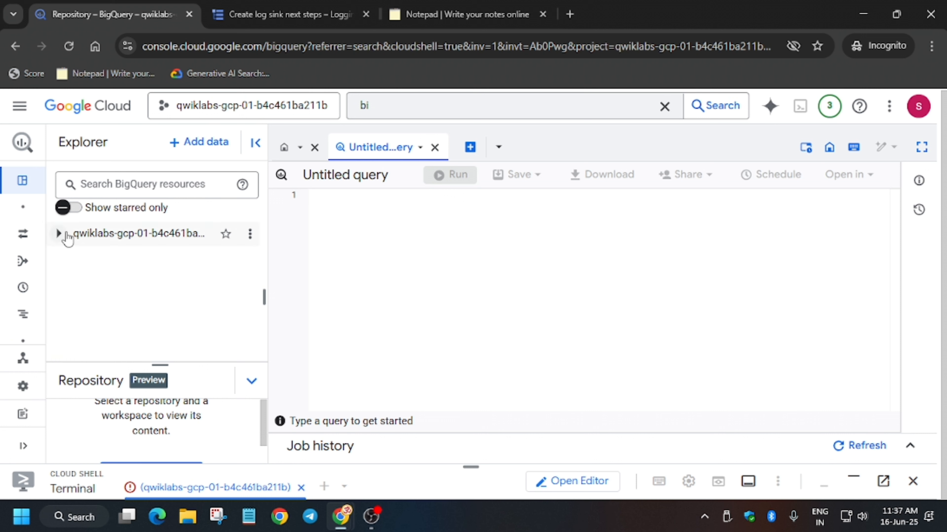
- Expand the project and the bq_vpc_flows dataset in Explorer, then reload the BigQuery page
click(65, 233)
scroll(83, 328, down, 3)
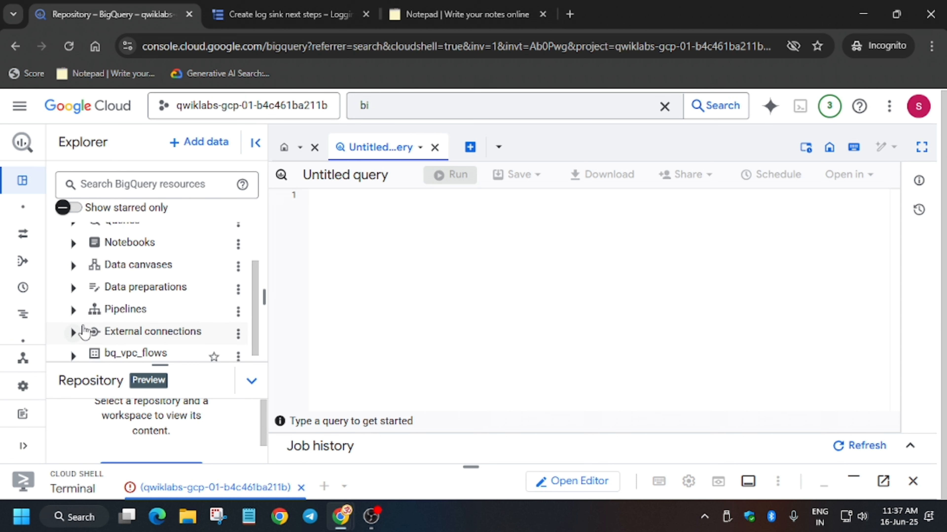
click(73, 356)
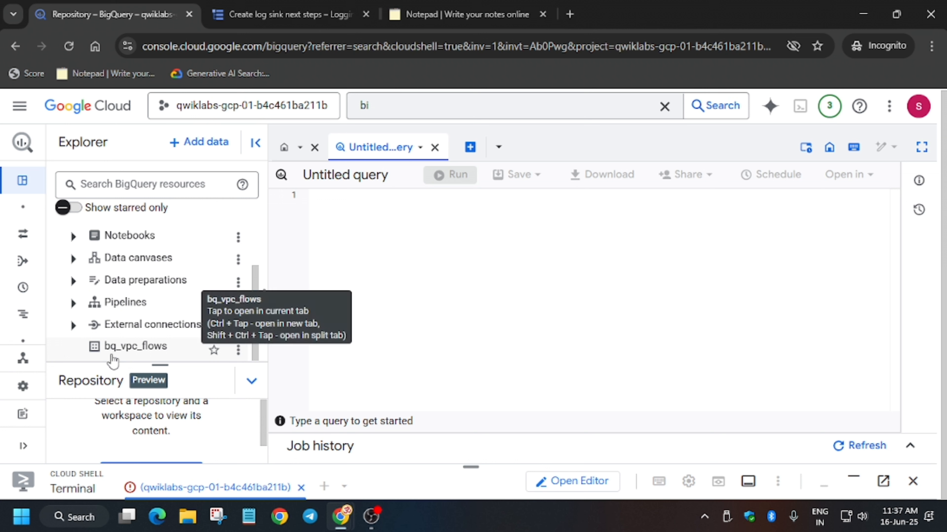
click(68, 46)
click(539, 139)
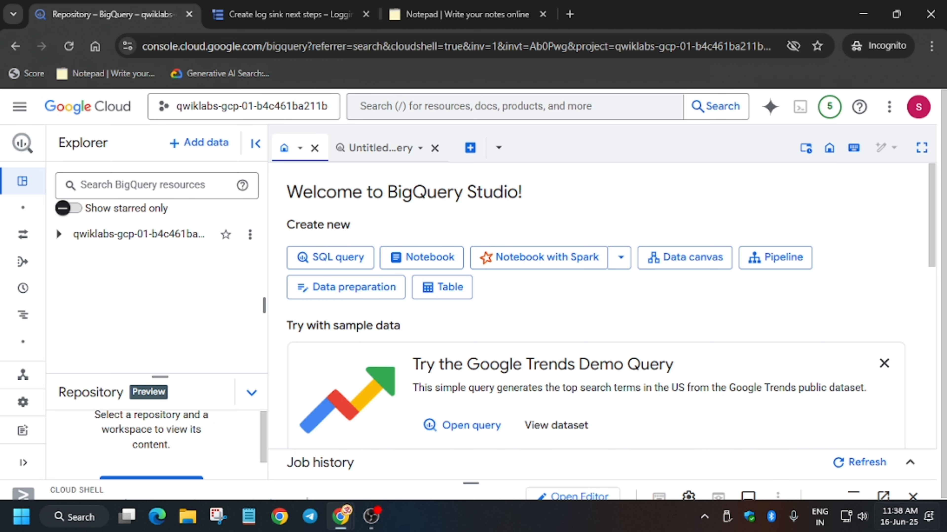
- Expand the project and the bq_vpc_flows dataset again to reveal its compute_googleapis table
click(60, 240)
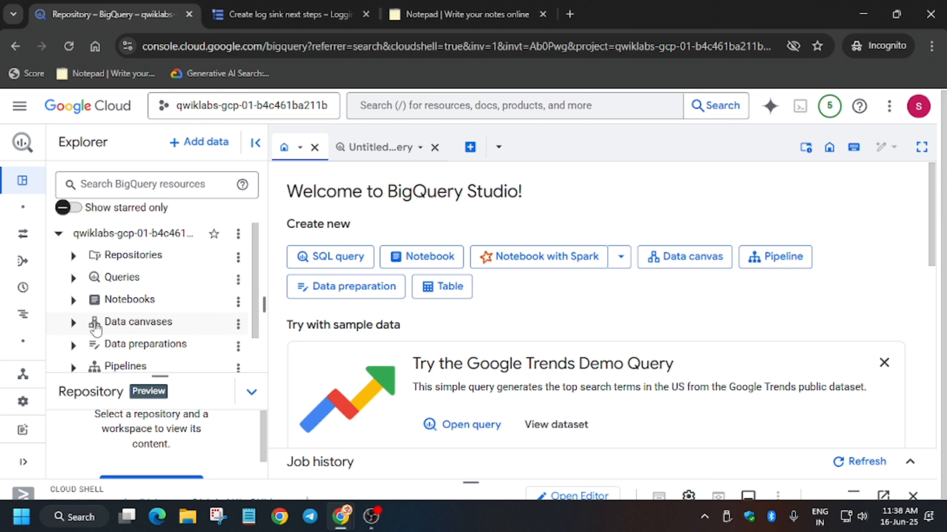
scroll(82, 368, down, 2)
click(73, 366)
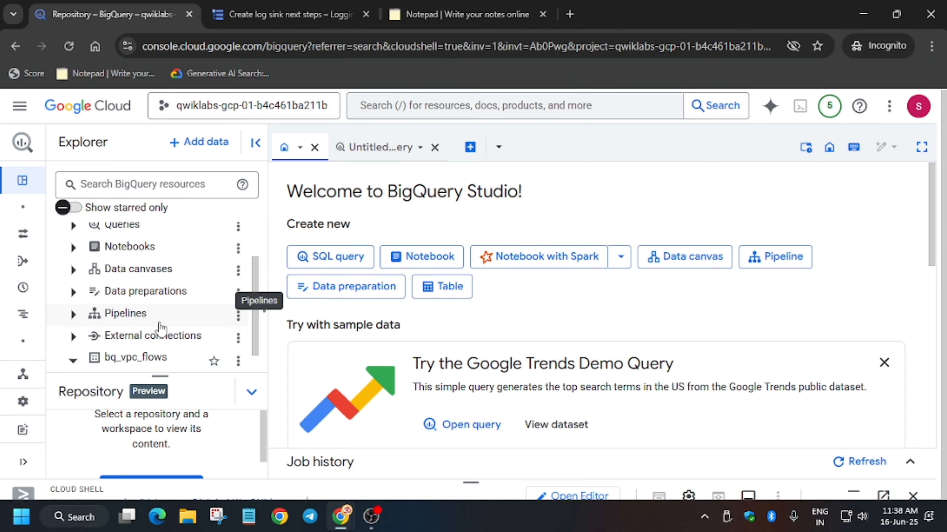
scroll(159, 328, down, 1)
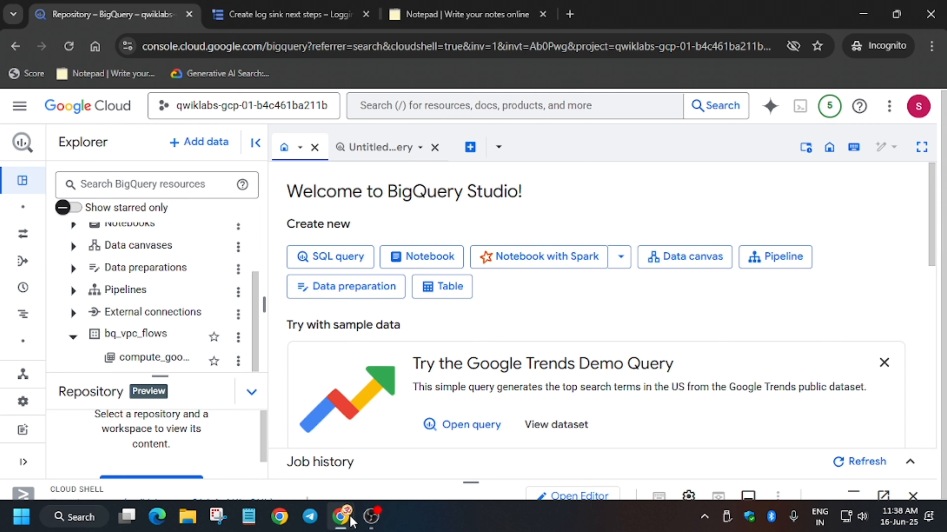
- Return to the lab instructions and check progress for the BigQuery export task again
mouse_move(341, 517)
click(282, 456)
scroll(428, 354, down, 15)
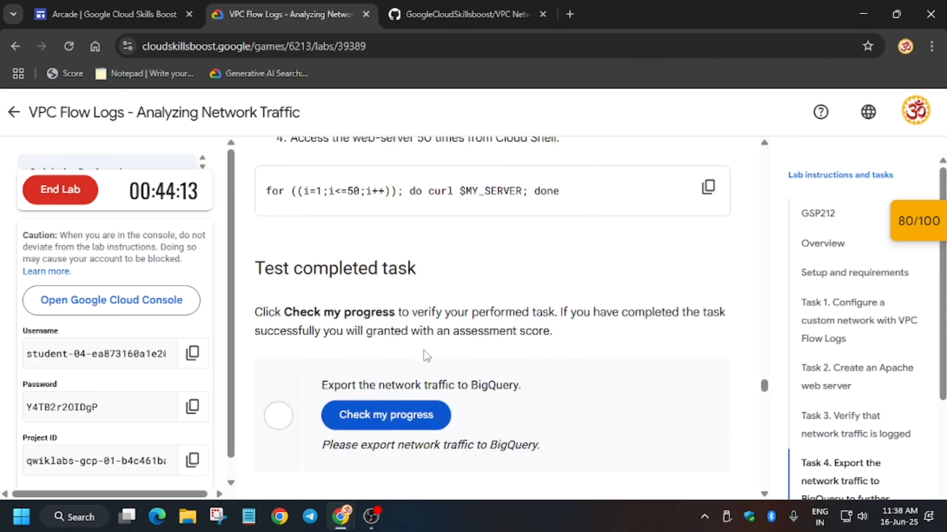
scroll(435, 236, up, 1)
click(421, 241)
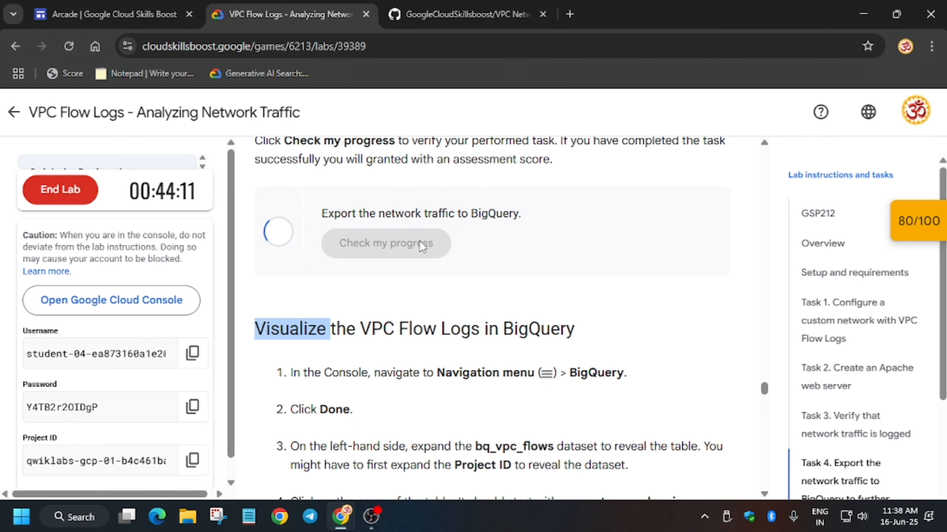